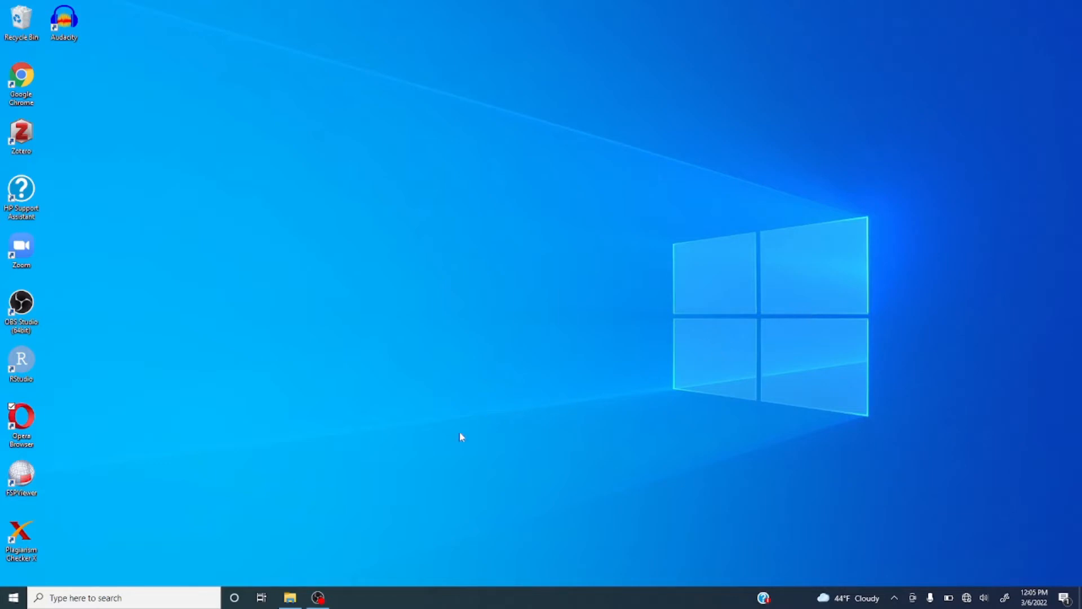
Open the Excel workbook "ZPT Auksin-Satu Faktor-DMRT" from the R folder in File Explorer
click(290, 597)
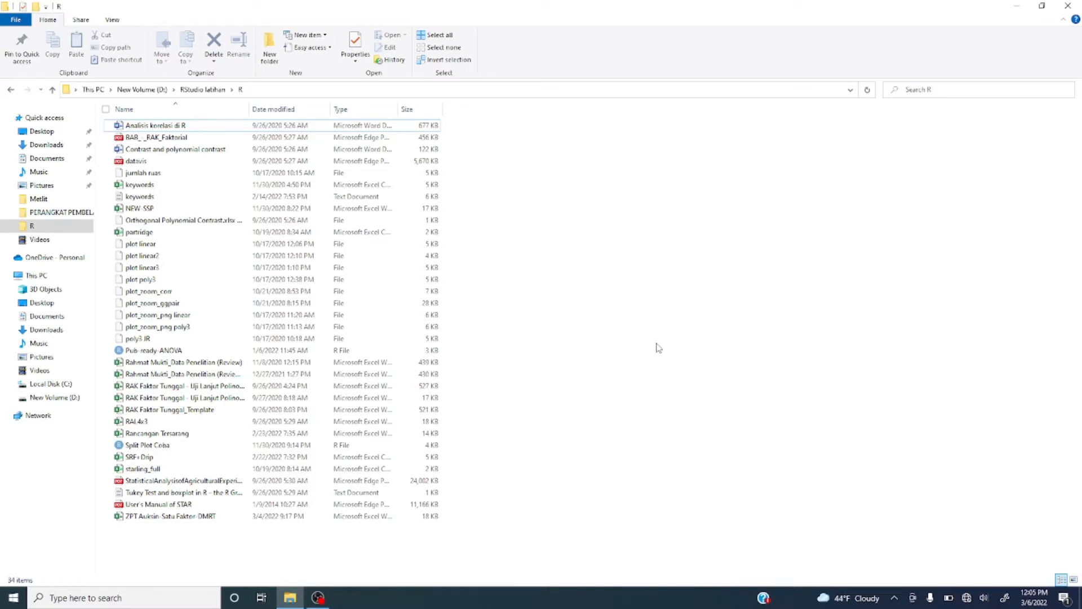
click(161, 519)
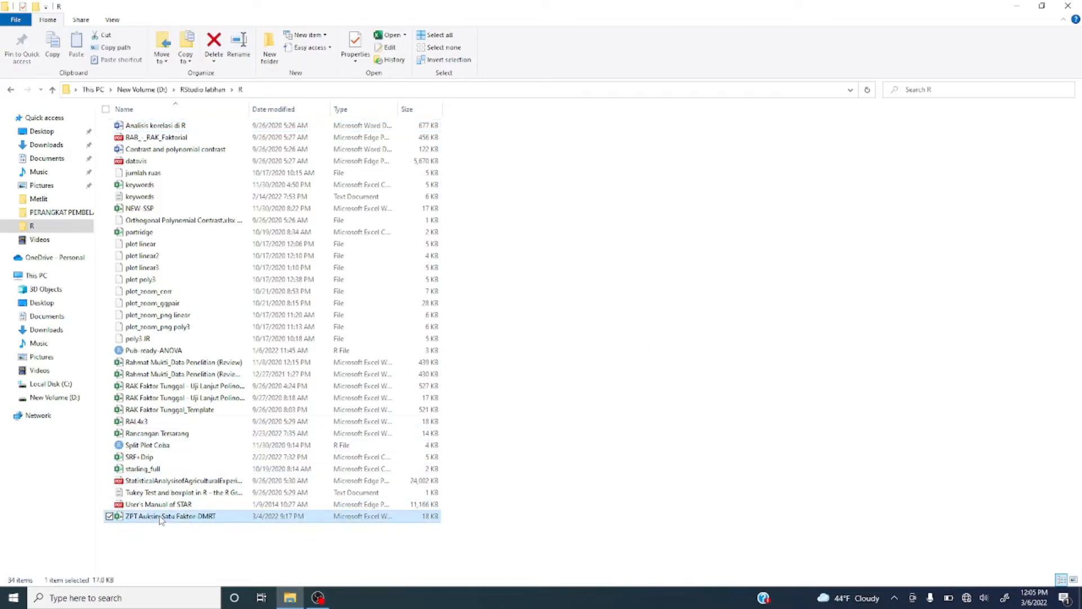
double_click(161, 519)
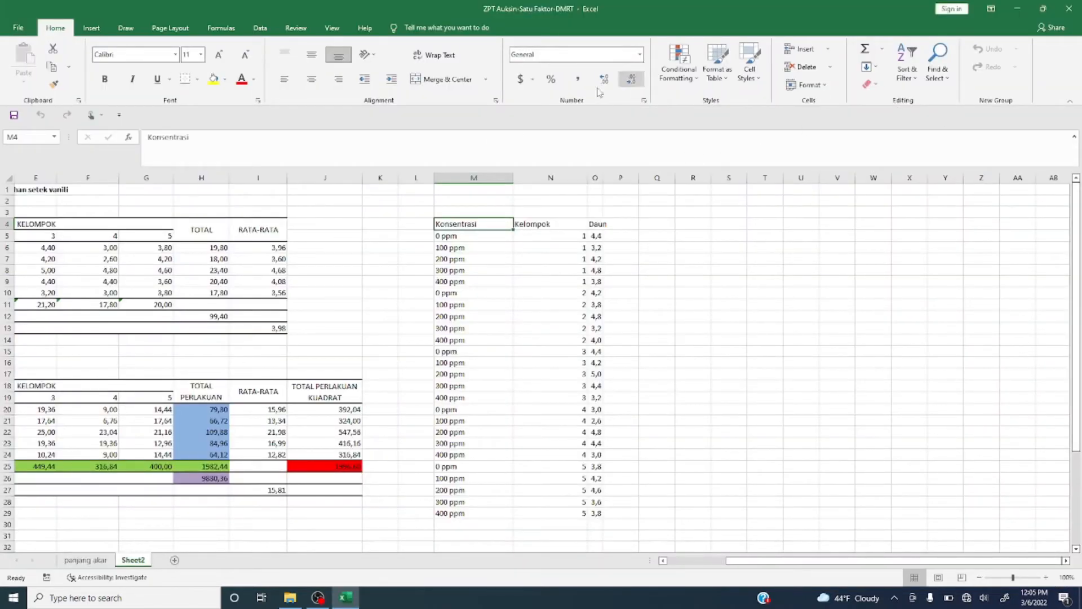
Examine the leaf-count tables, the TABEL SIDIK RAGAM analysis and the Konsentrasi ZPT NAA mean table on Sheet2
click(333, 212)
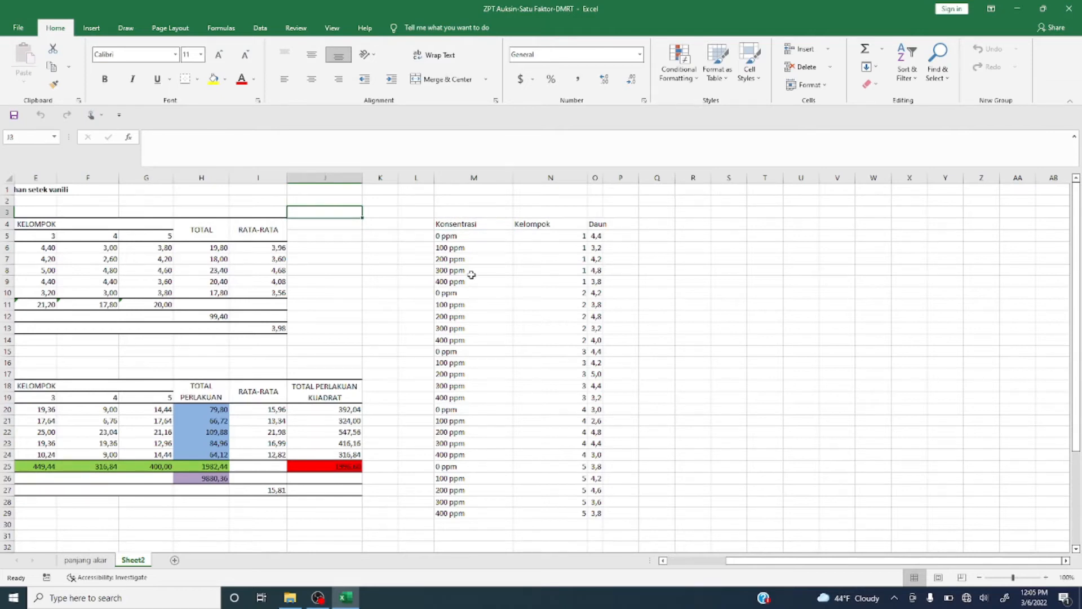
drag(787, 561, 733, 561)
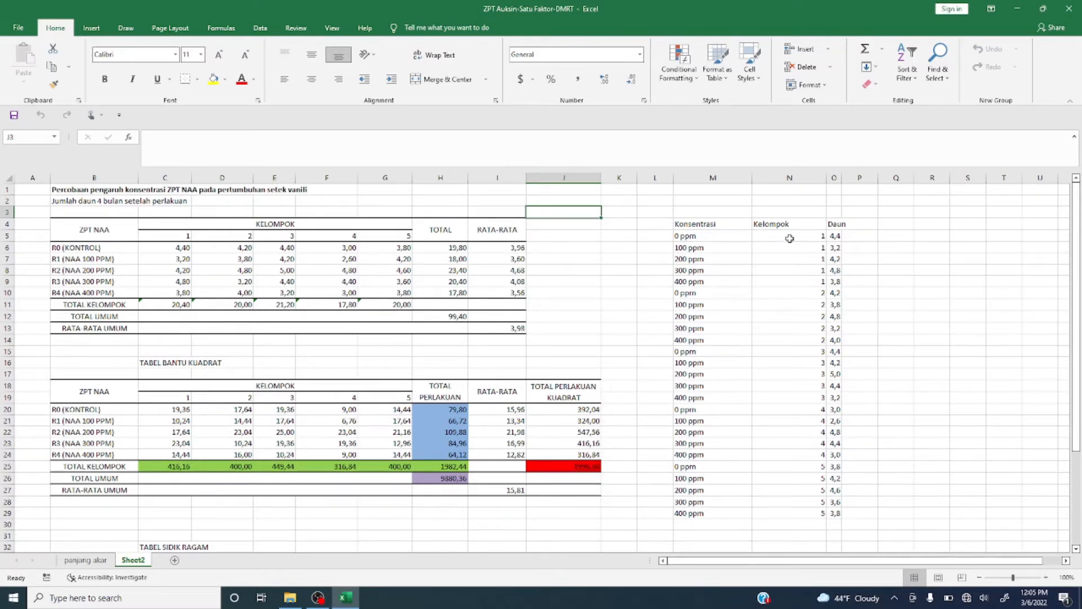
scroll(523, 293, down, 5)
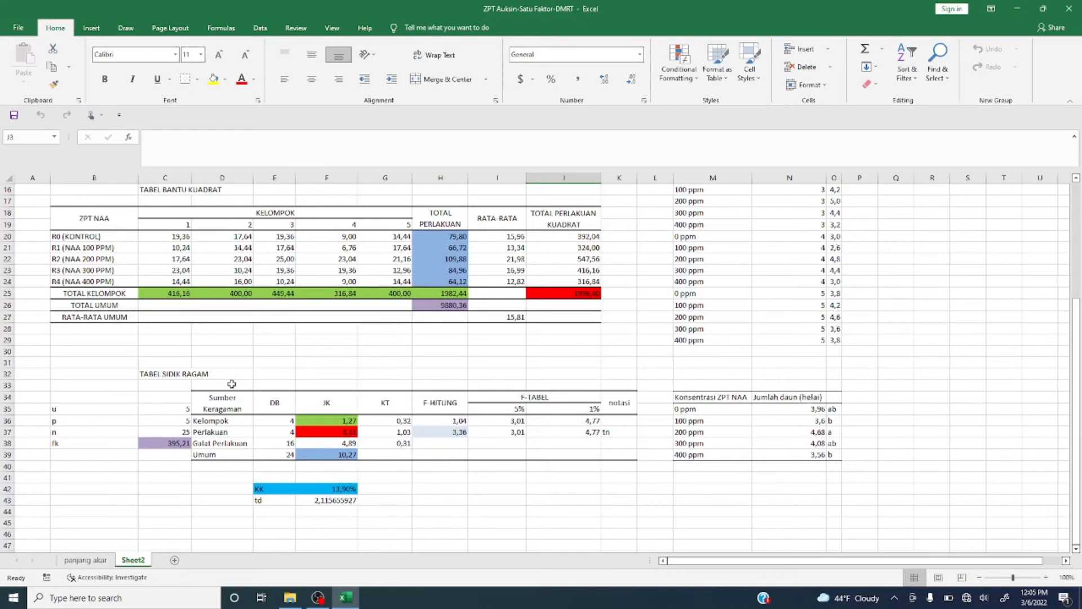
drag(231, 406, 607, 451)
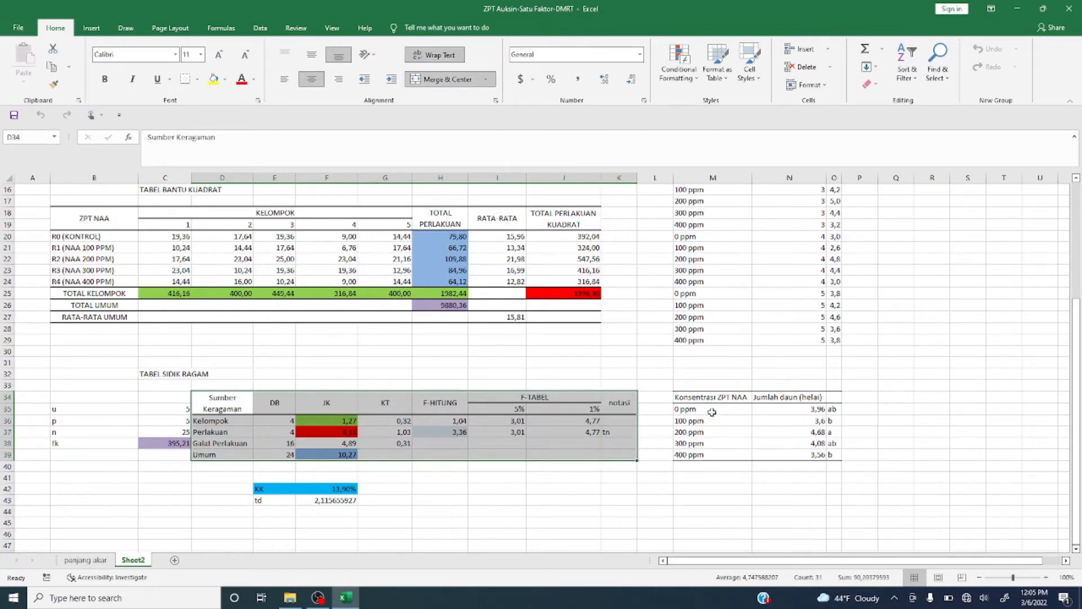
drag(712, 398, 830, 455)
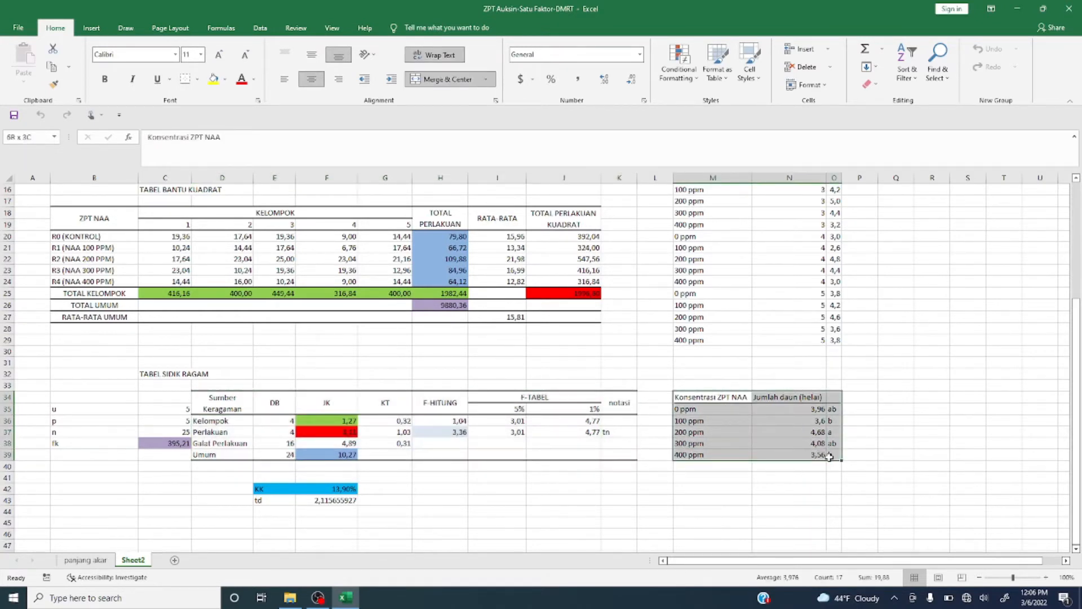
scroll(824, 443, up, 1)
scroll(824, 443, down, 1)
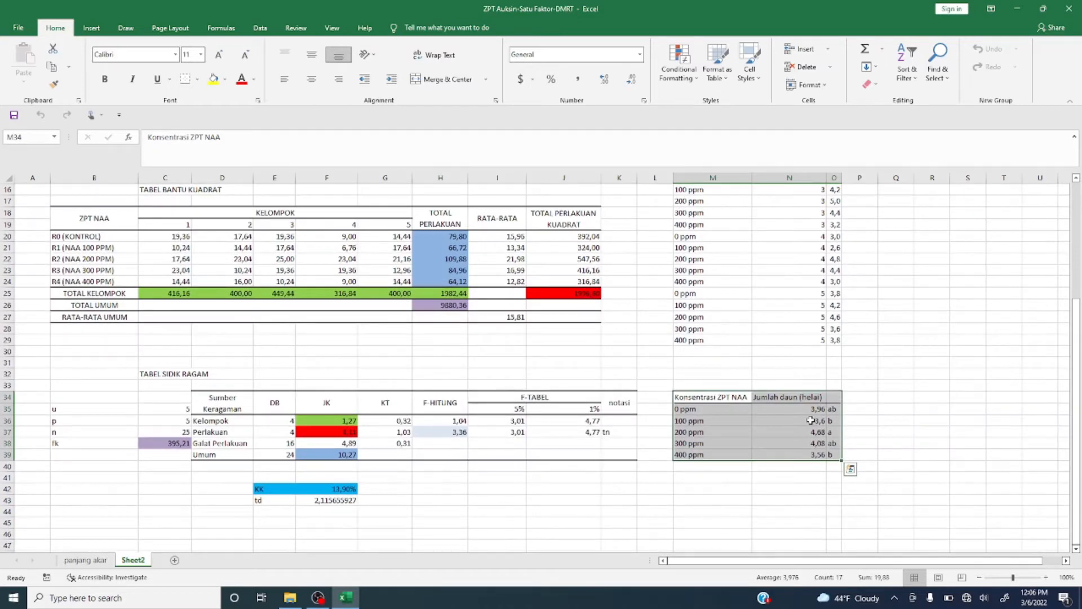
scroll(787, 358, up, 5)
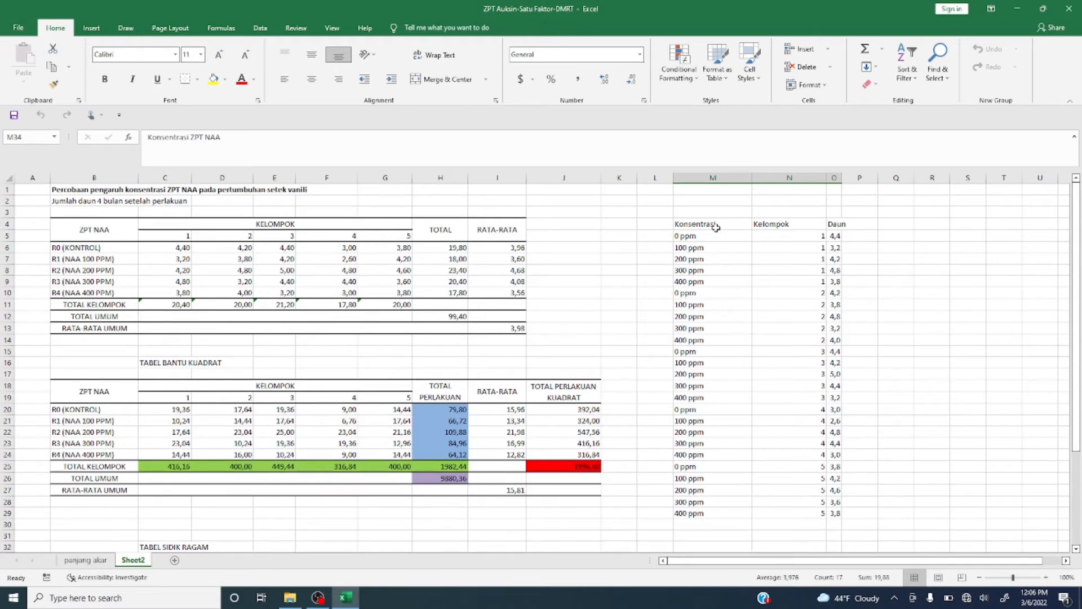
Copy the Konsentrasi, Kelompok and Daun data with its headers, cells M4:O29
drag(715, 226, 836, 505)
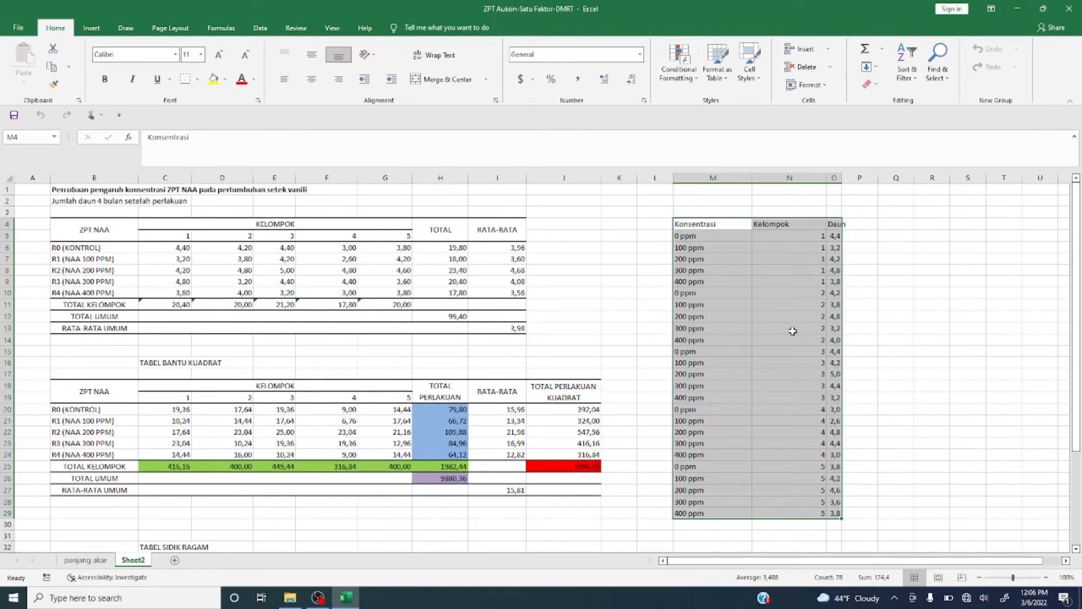
key(ctrl+c)
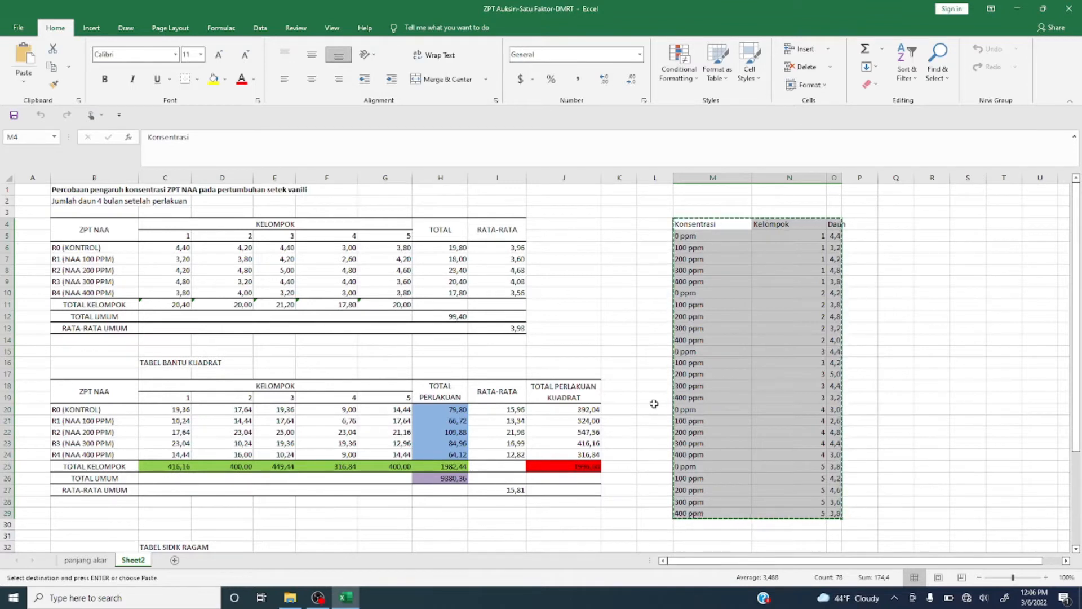
key(ctrl+q)
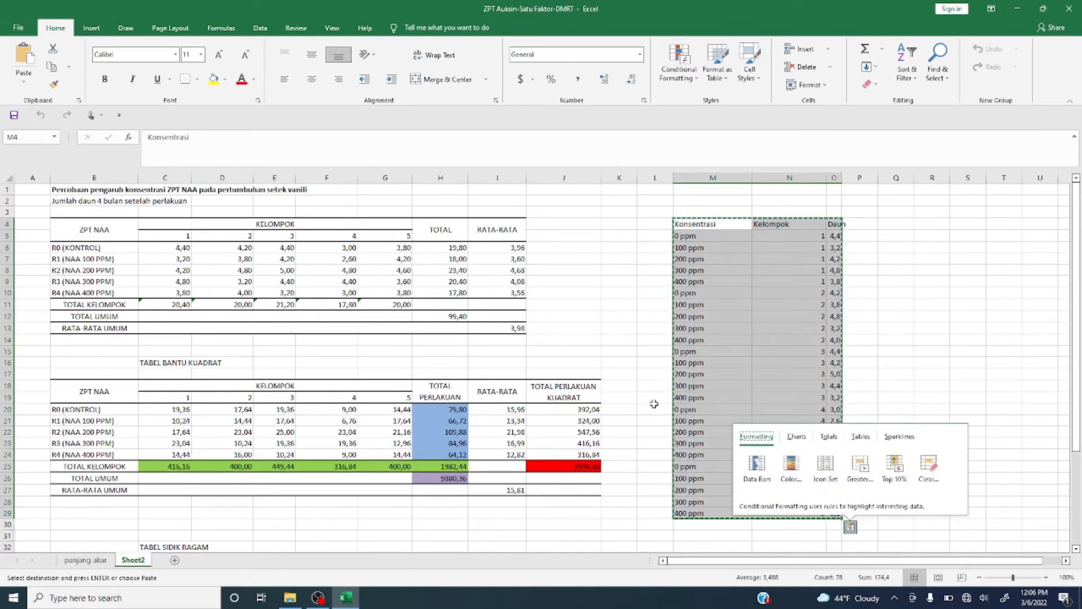
Create a blank workbook and paste the copied data into it starting at cell A1
click(23, 31)
click(23, 32)
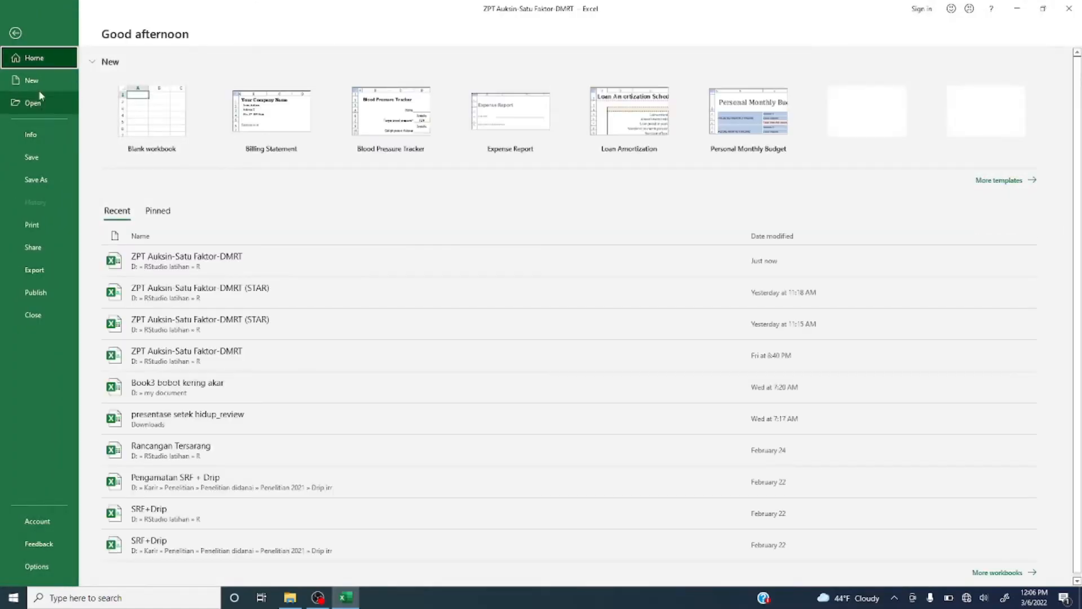
click(39, 84)
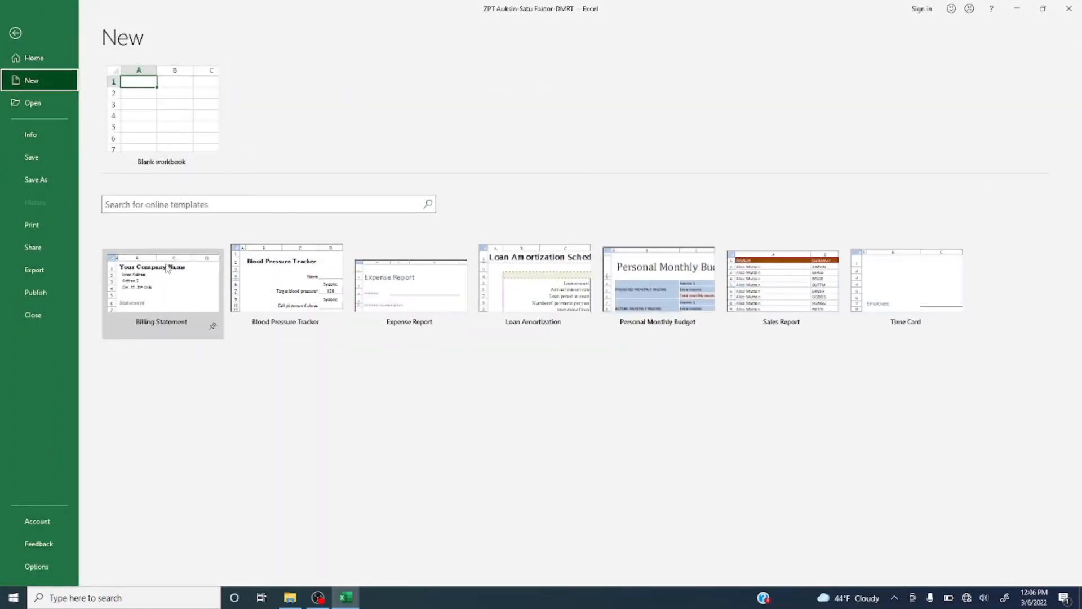
click(180, 137)
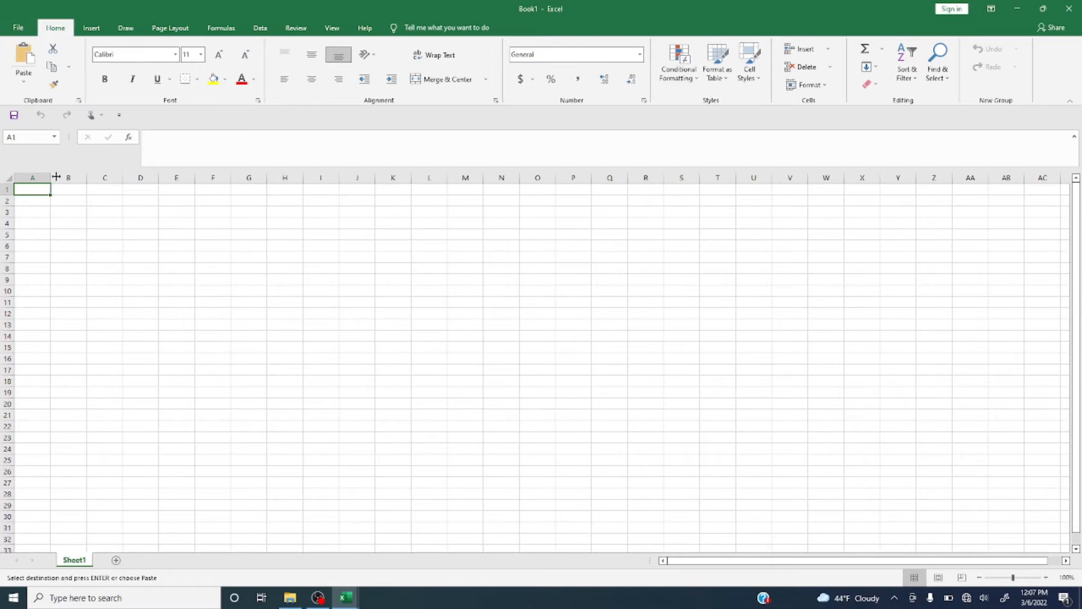
click(31, 67)
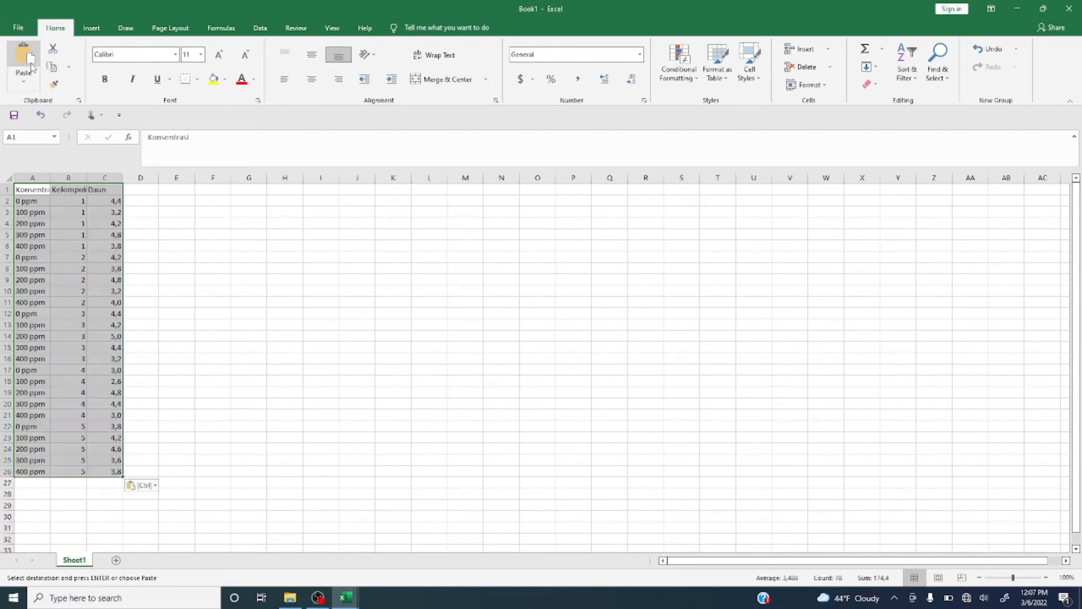
click(174, 232)
Widen columns A and B so the Konsentrasi and Kelompok headers fit
click(41, 192)
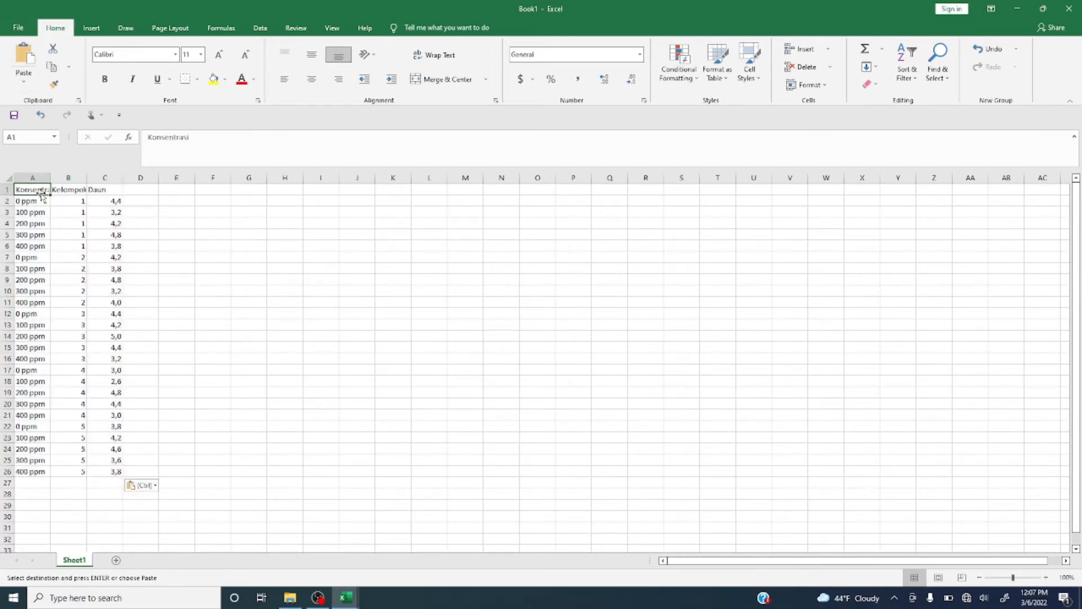
ctrl+scroll(215, 278, up, 1)
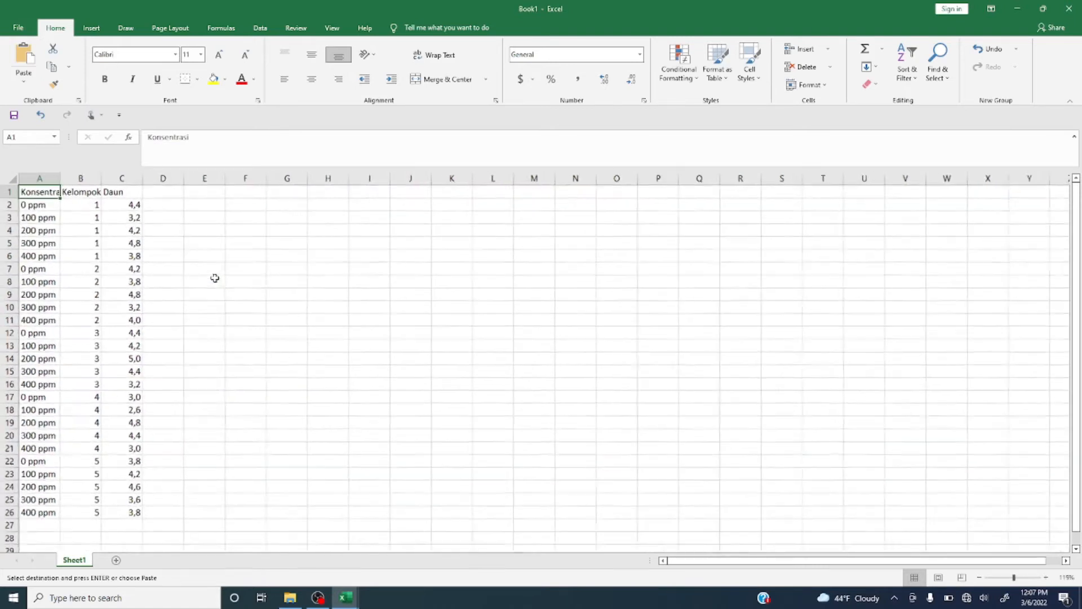
ctrl+scroll(216, 278, up, 1)
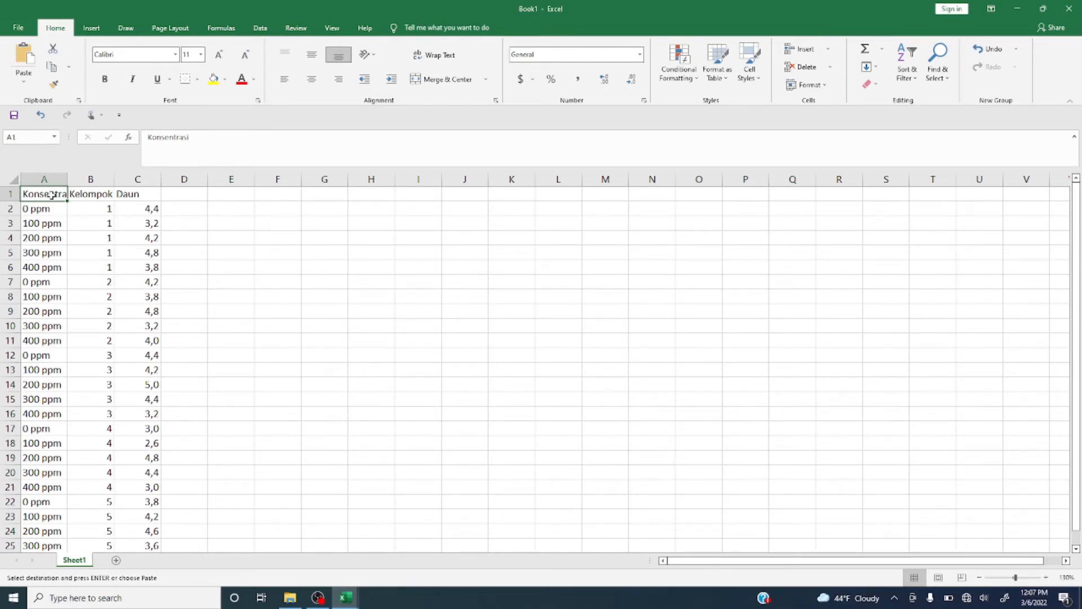
drag(75, 185, 136, 182)
click(107, 224)
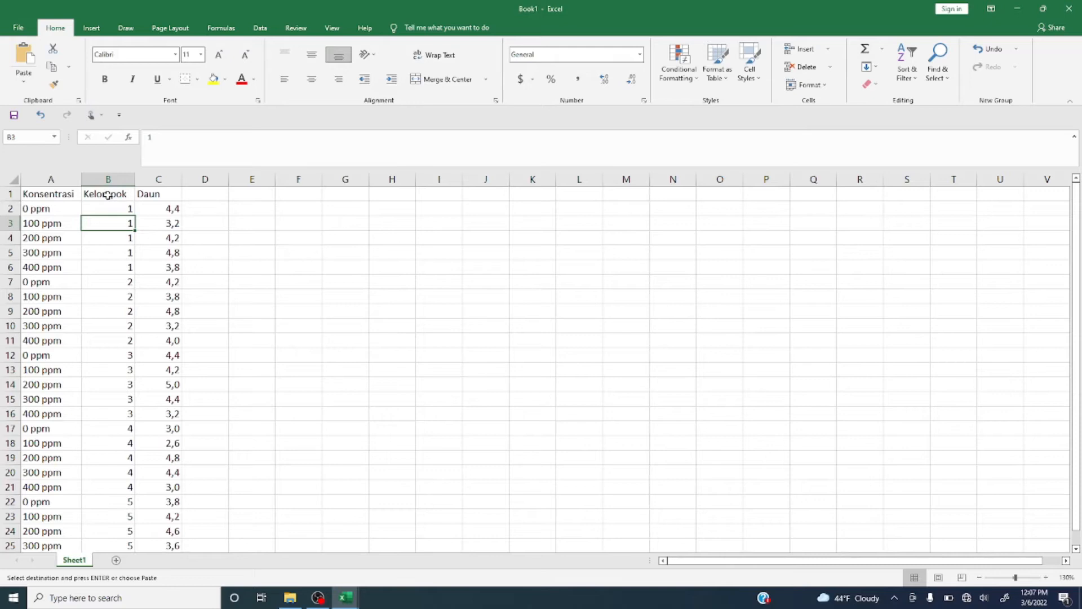
Review the Kelompok and Daun headers and the pasted data rows down to row 26
click(107, 196)
click(149, 194)
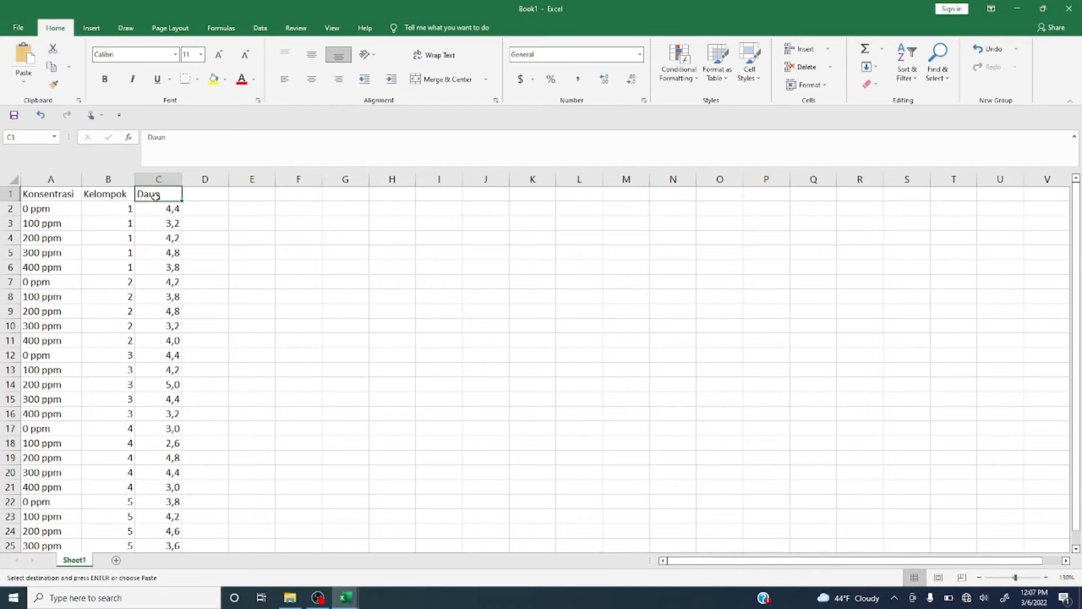
click(42, 207)
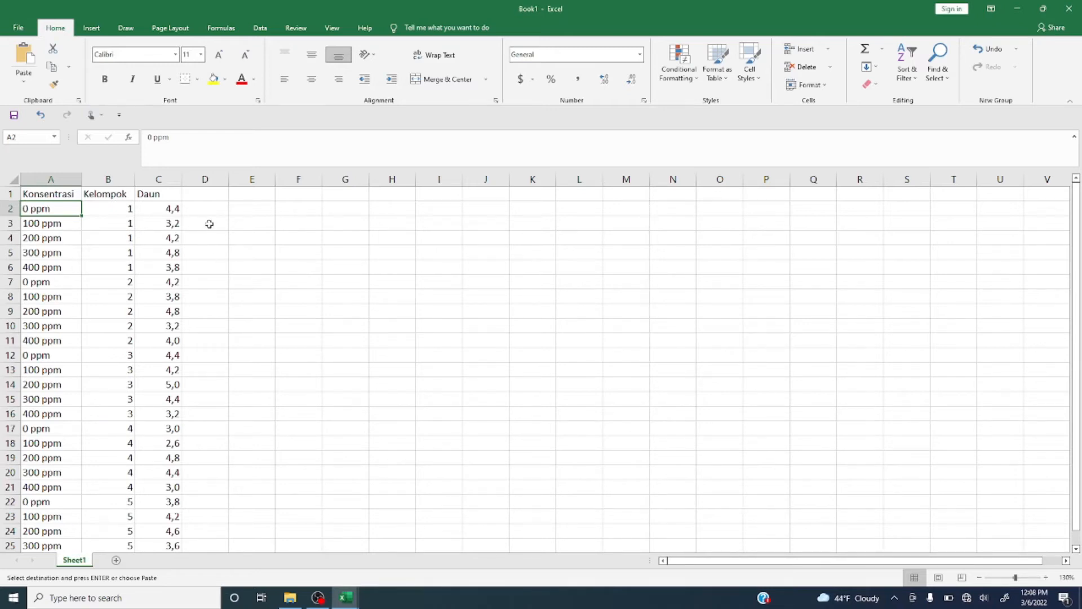
scroll(128, 326, down, 4)
scroll(96, 382, up, 4)
scroll(60, 366, down, 5)
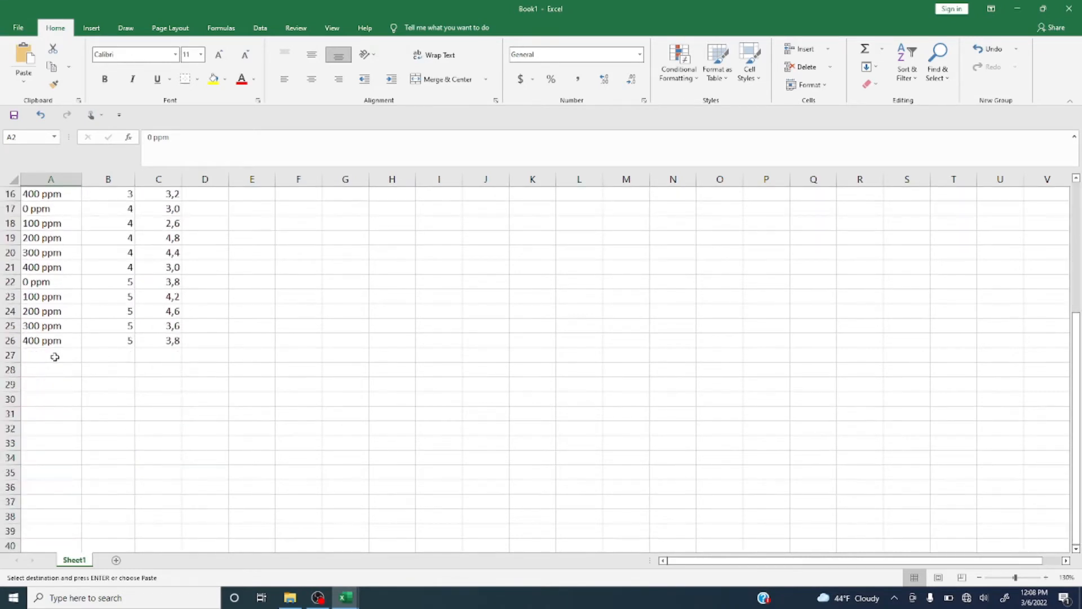
scroll(175, 339, up, 4)
scroll(176, 339, up, 1)
scroll(156, 299, down, 5)
scroll(156, 299, up, 5)
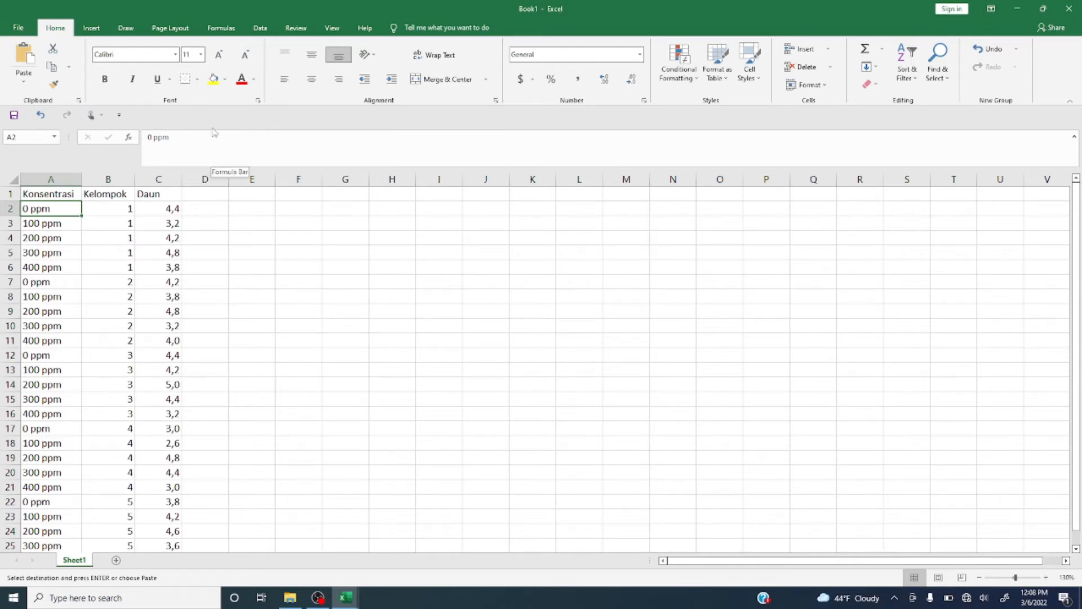
Start saving the workbook as a new file in the Data folder inside the STAR folder on drive D
click(18, 28)
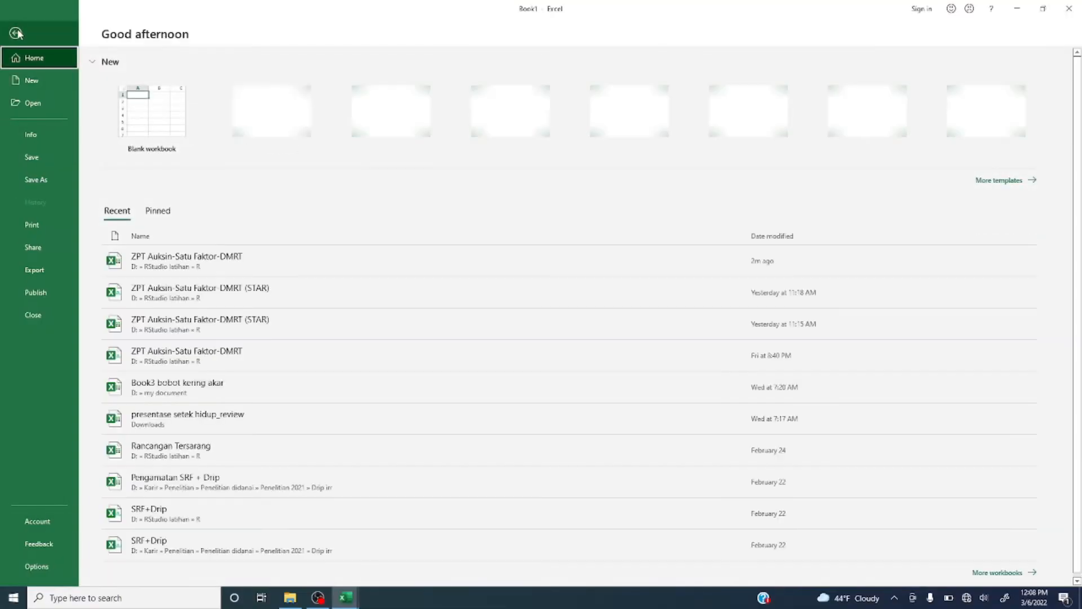
click(48, 181)
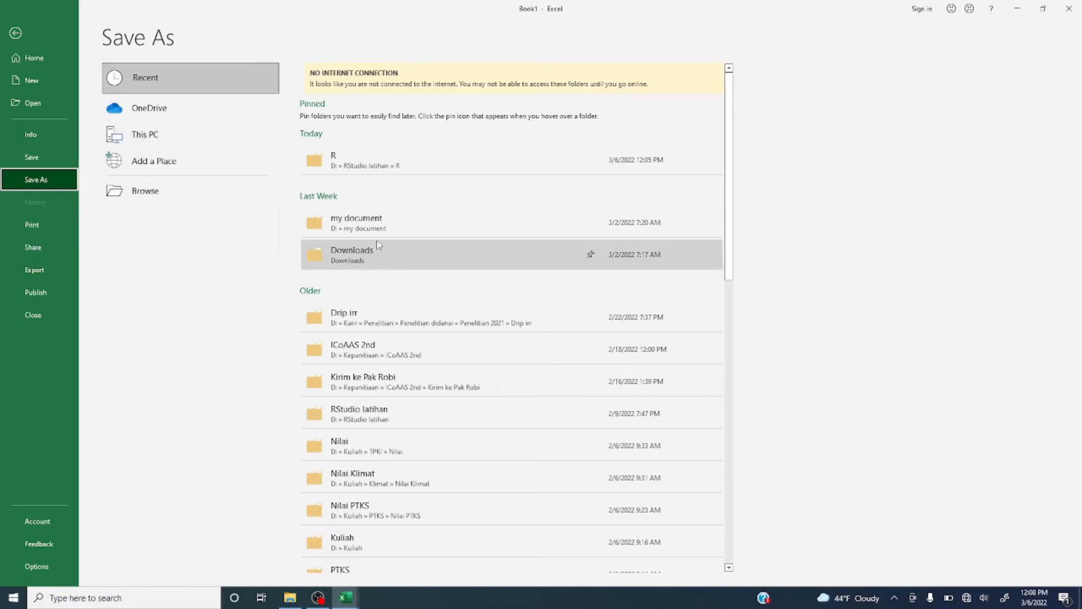
scroll(316, 387, down, 2)
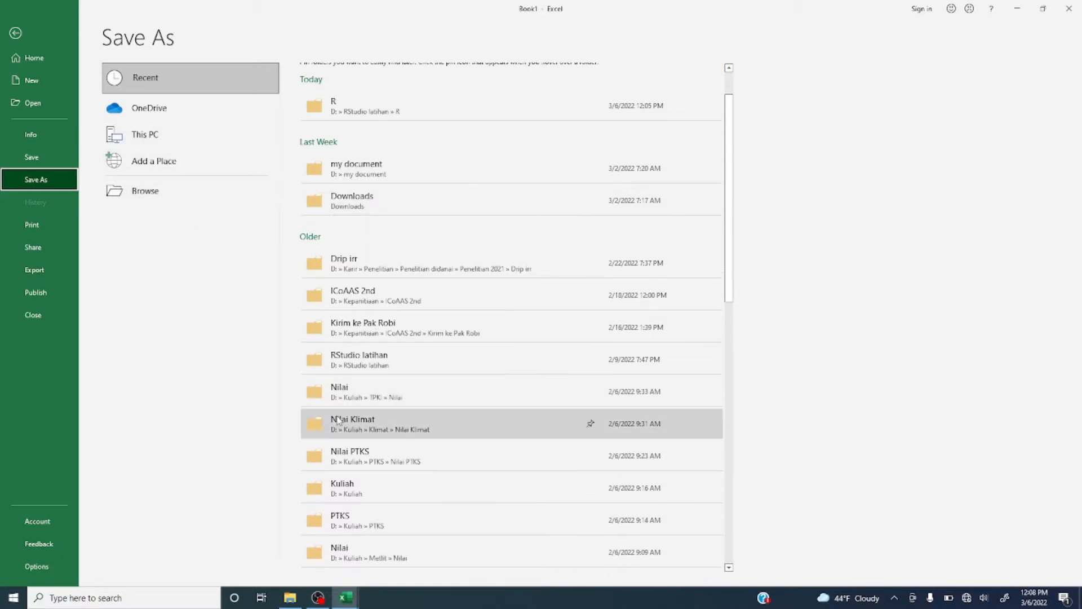
click(162, 197)
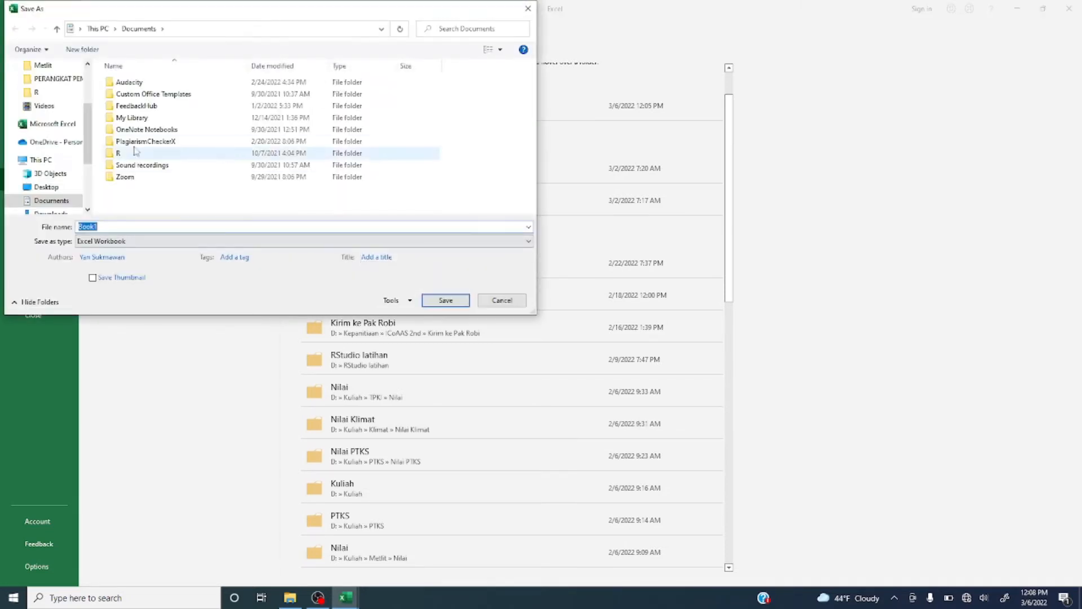
scroll(46, 214, down, 2)
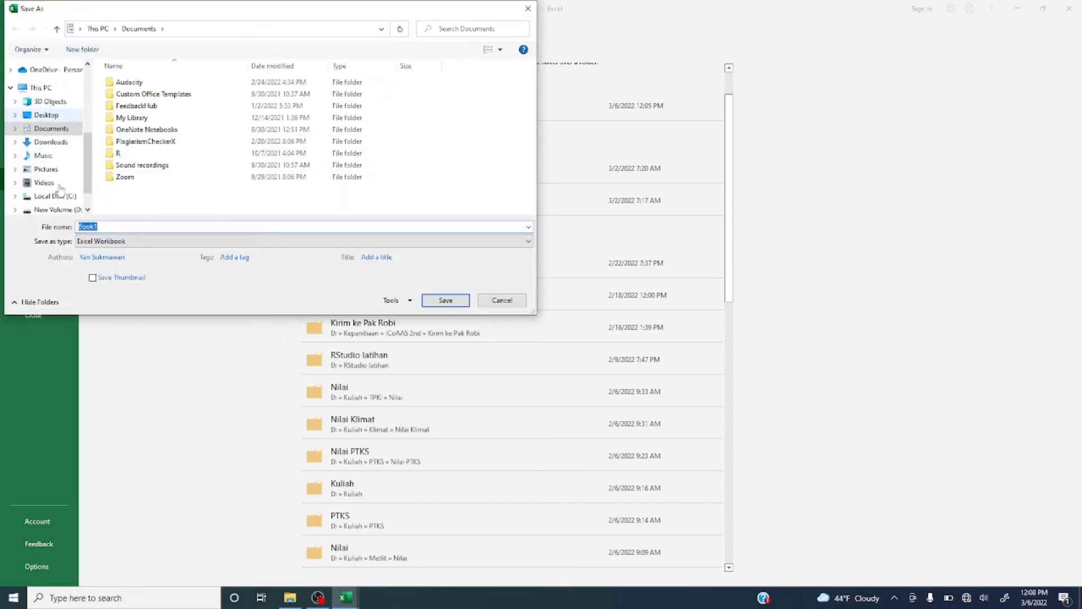
scroll(57, 202, down, 1)
click(53, 192)
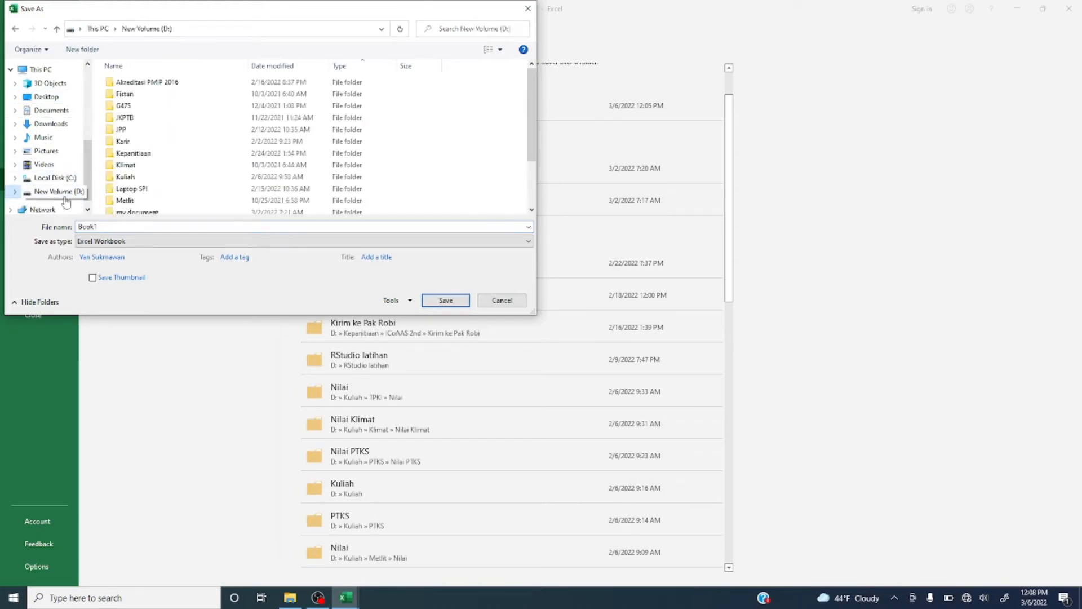
scroll(209, 170, down, 2)
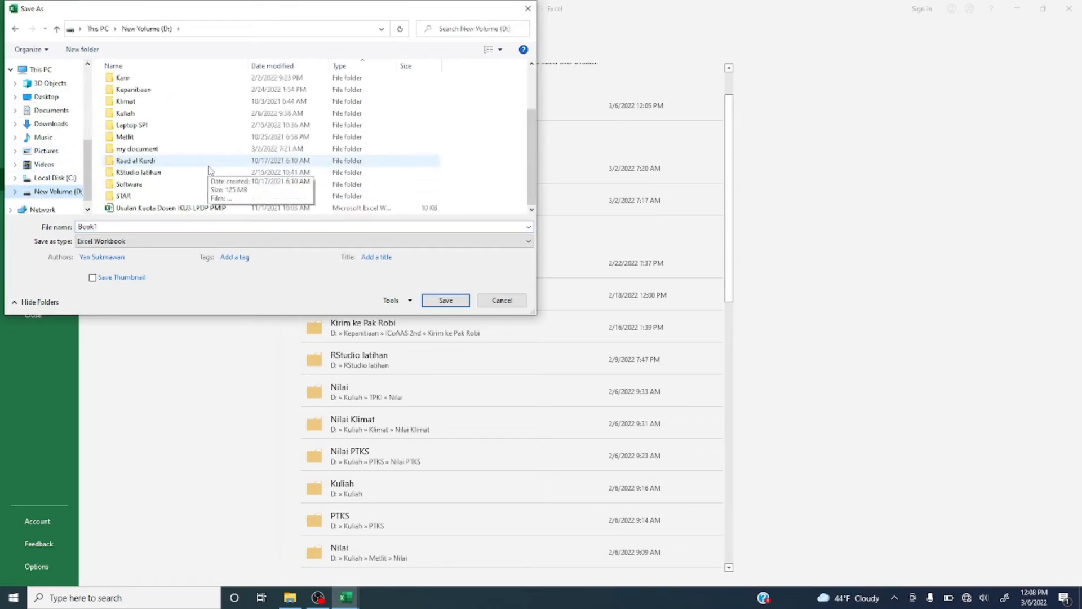
double_click(142, 197)
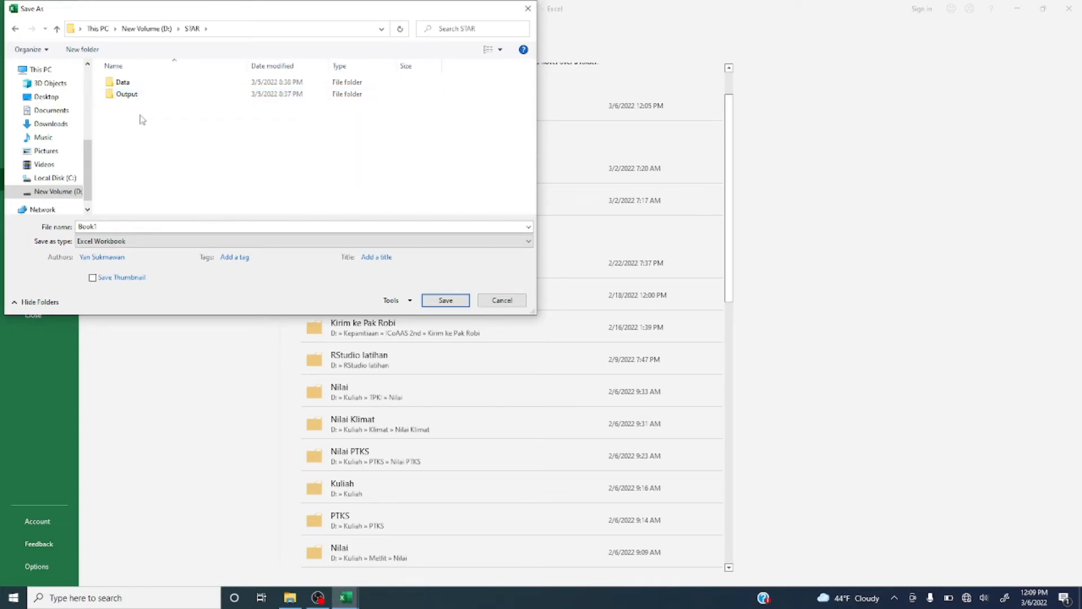
double_click(127, 84)
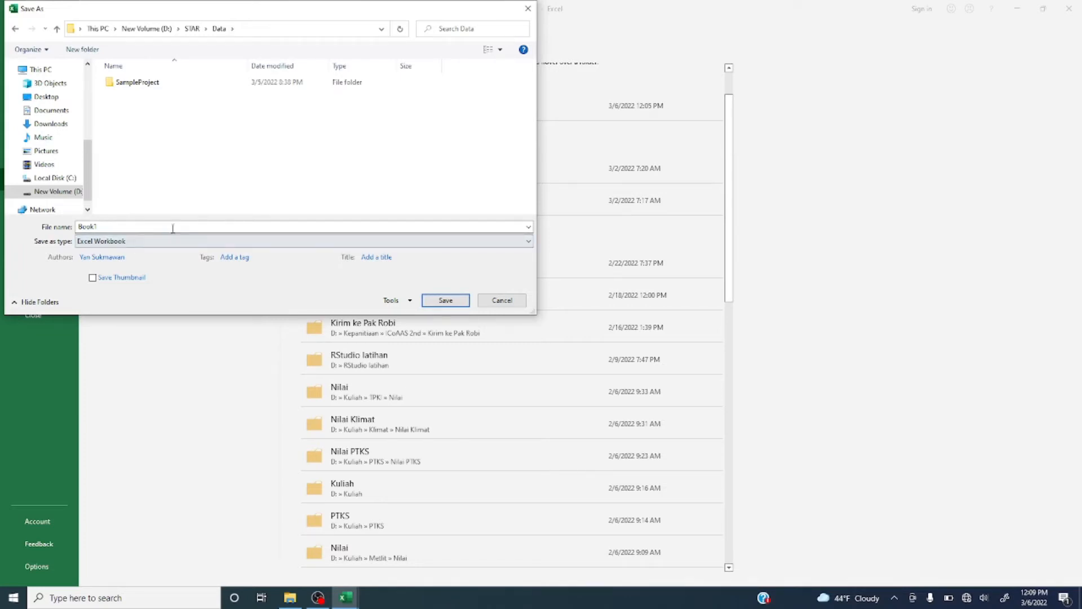
Save the workbook in CSV (Comma delimited) format under the name Percobaan vanili
click(159, 242)
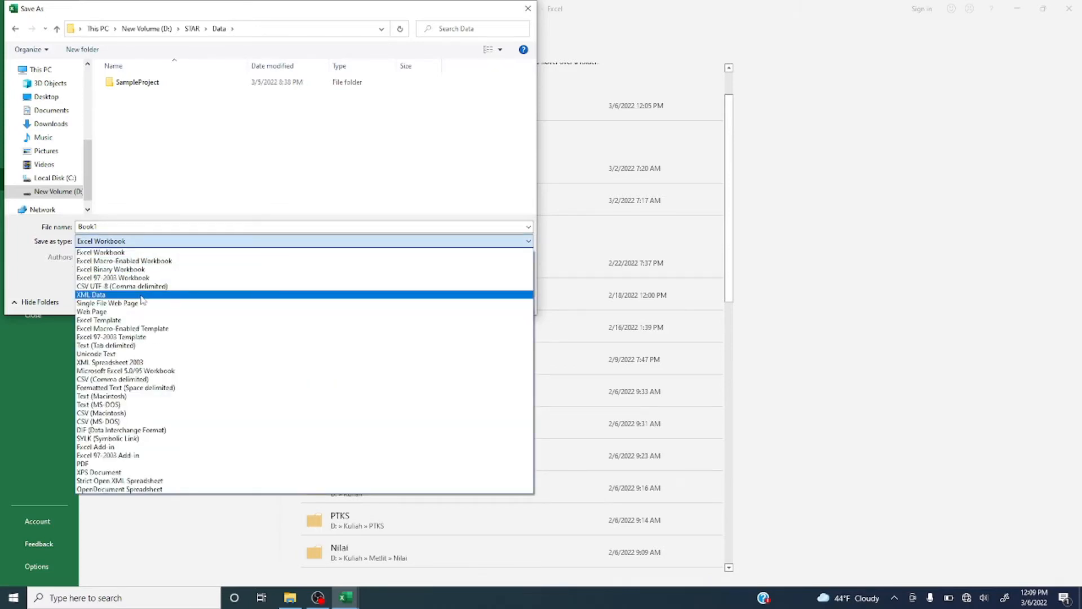
click(168, 382)
click(273, 228)
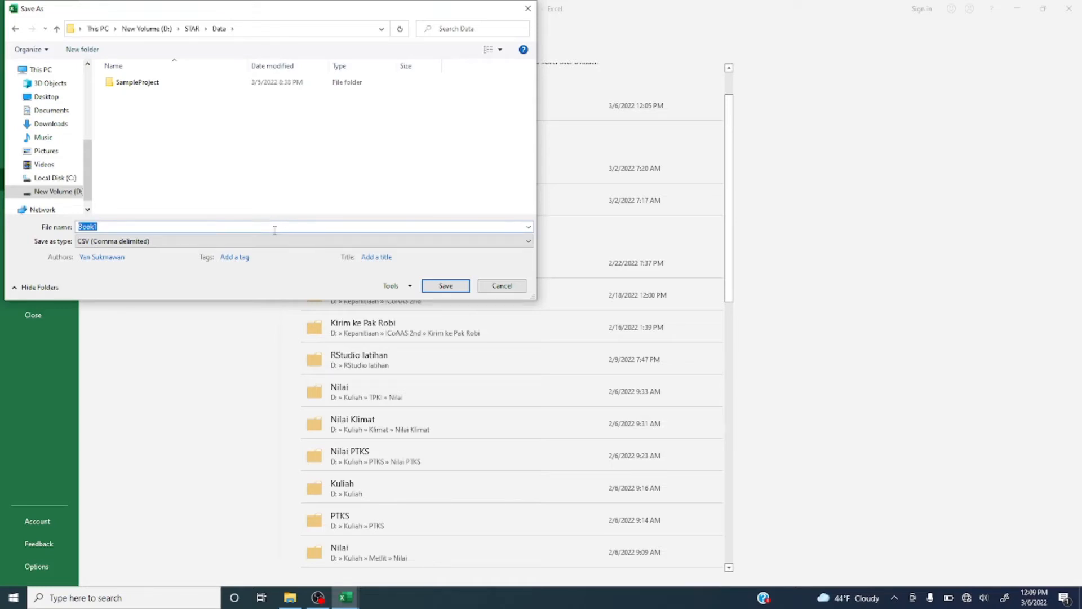
text(Percobaan vanili)
click(445, 286)
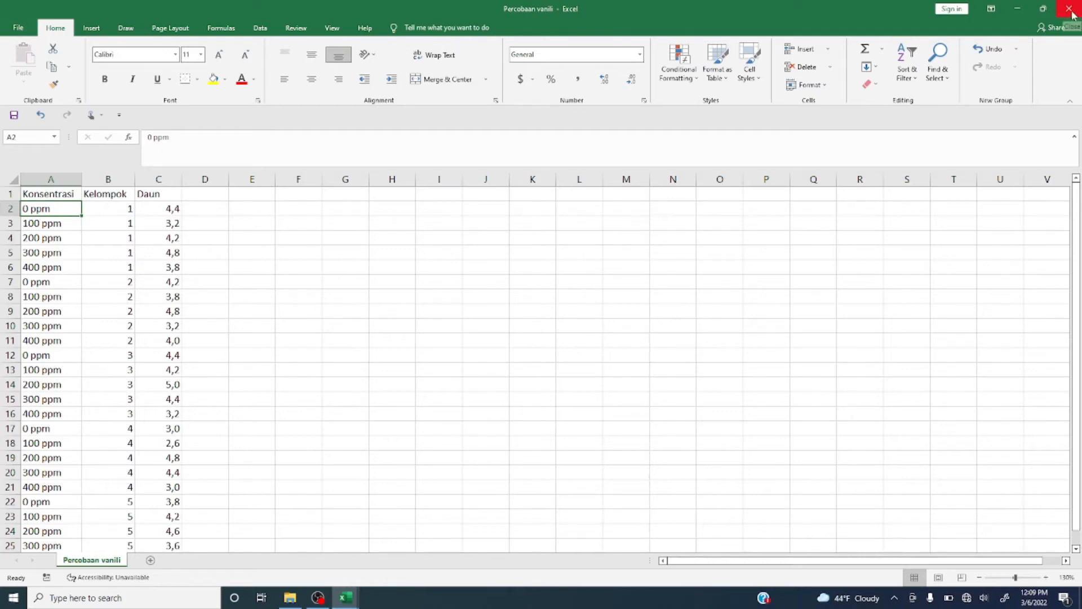
click(168, 253)
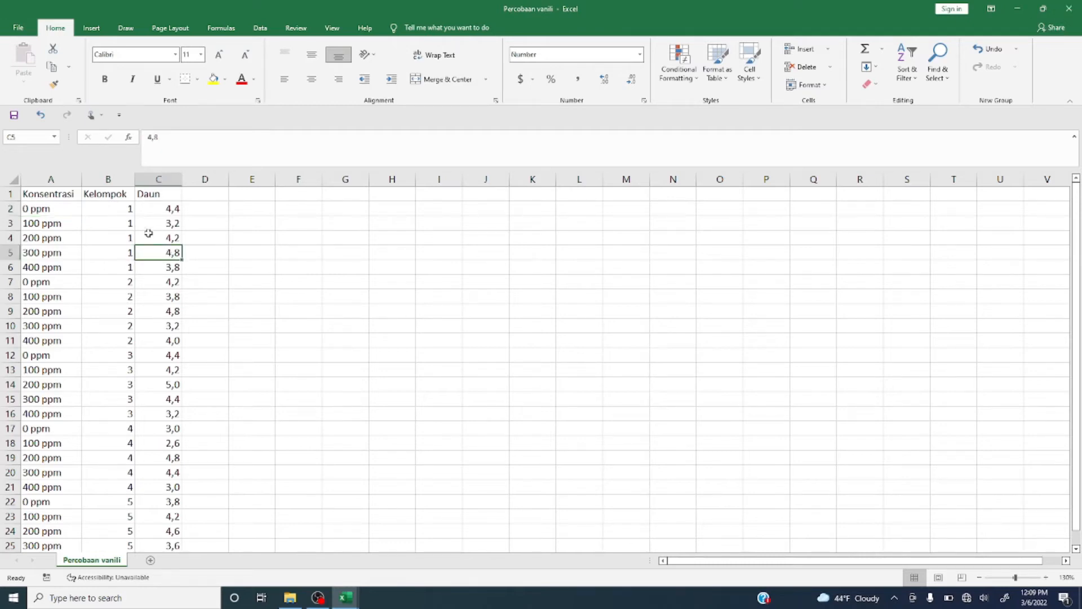
Switch to File Explorer and open the STAR Data folder on drive D
click(291, 598)
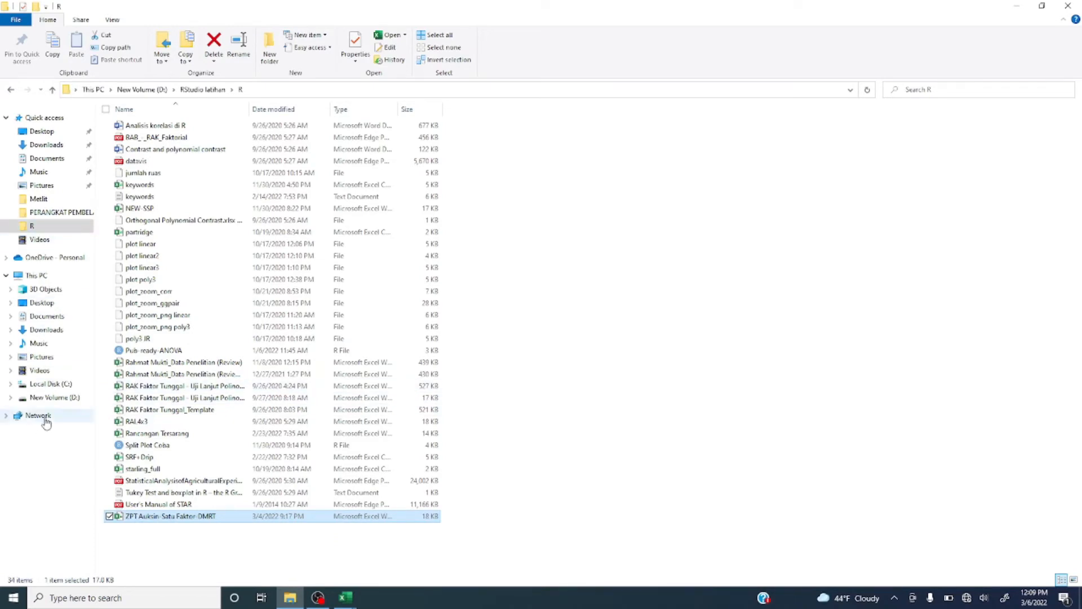
click(55, 398)
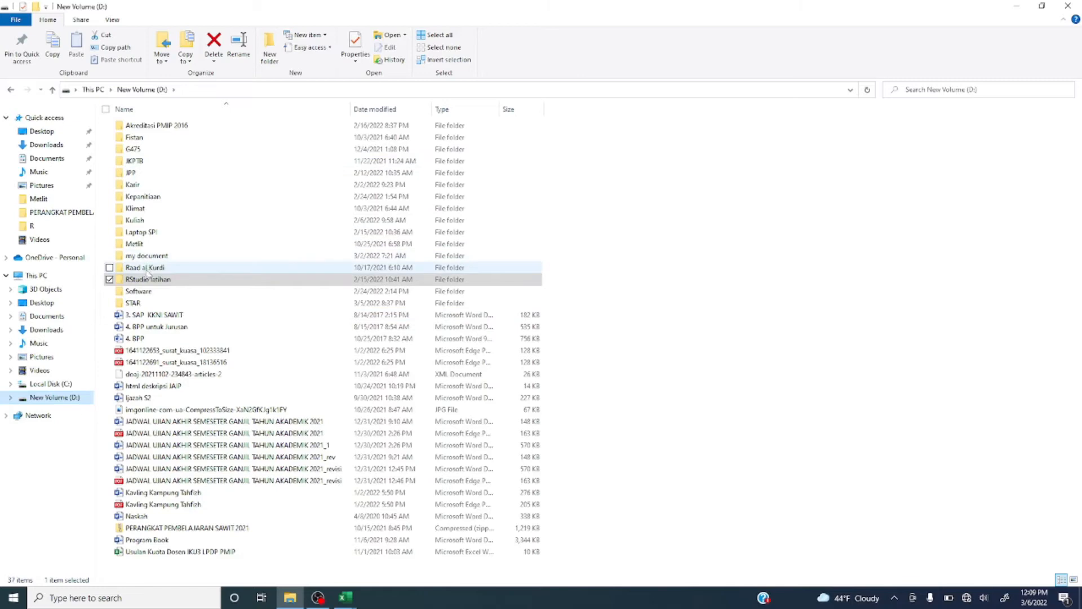
double_click(136, 303)
double_click(142, 129)
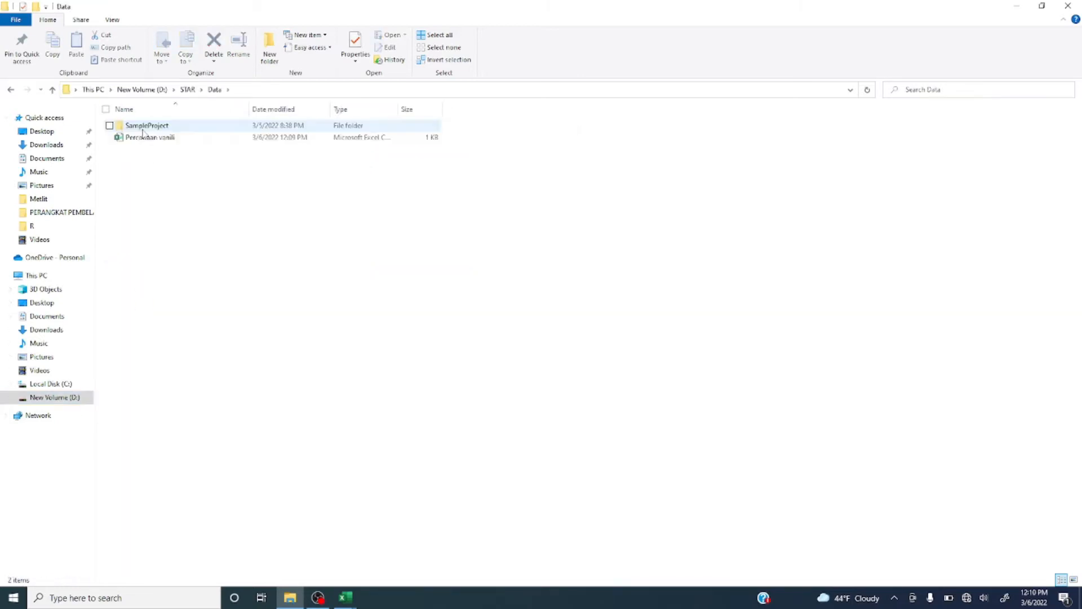
Open the Percobaan vanili CSV file in Notepad, maximize its window and enlarge the text to 120%
click(144, 136)
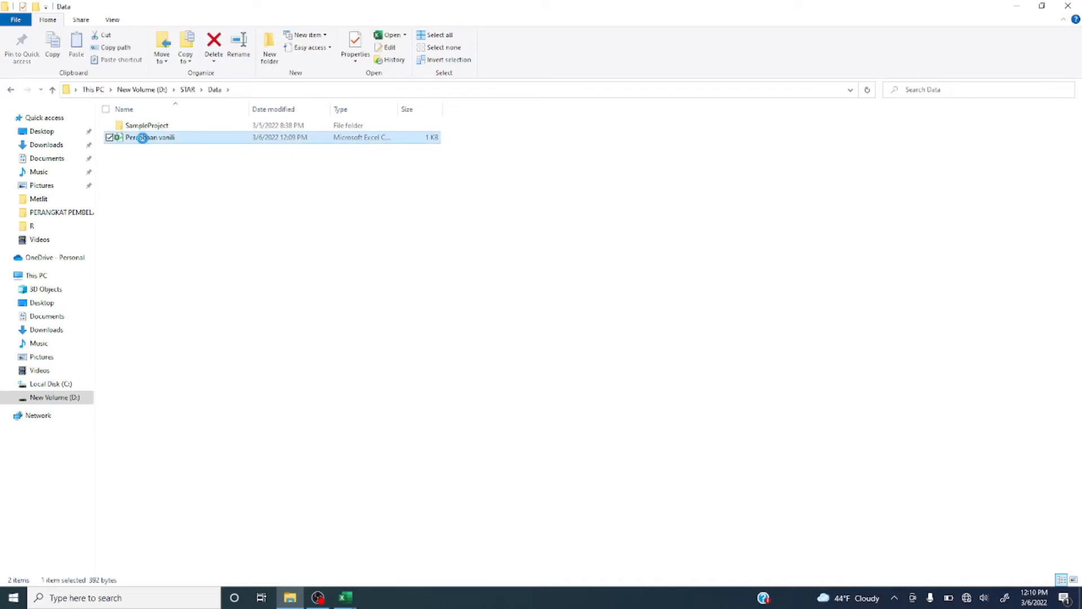
right_click(156, 140)
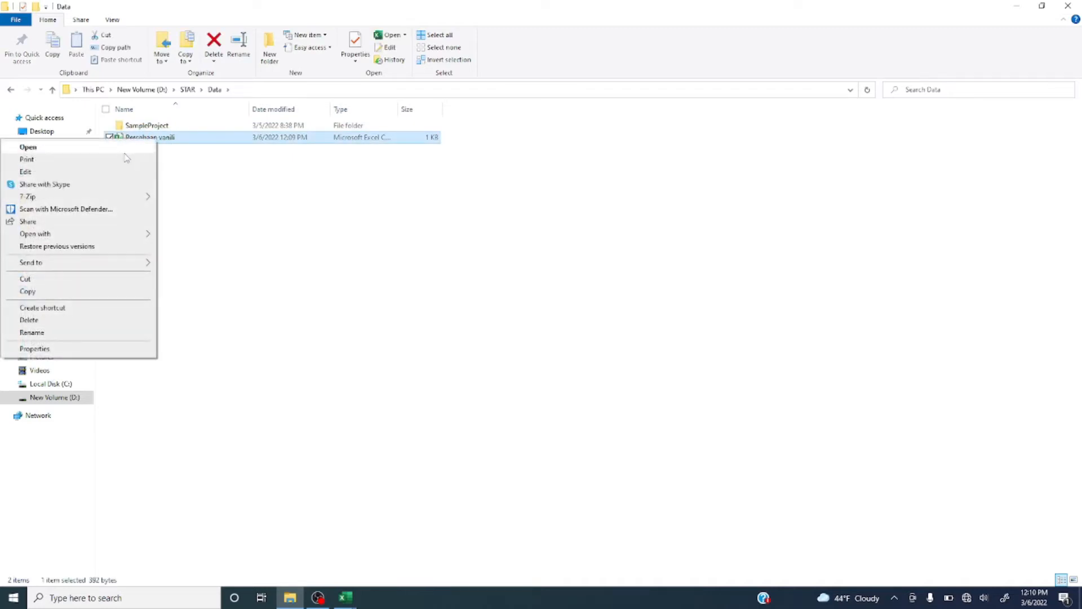
mouse_move(142, 238)
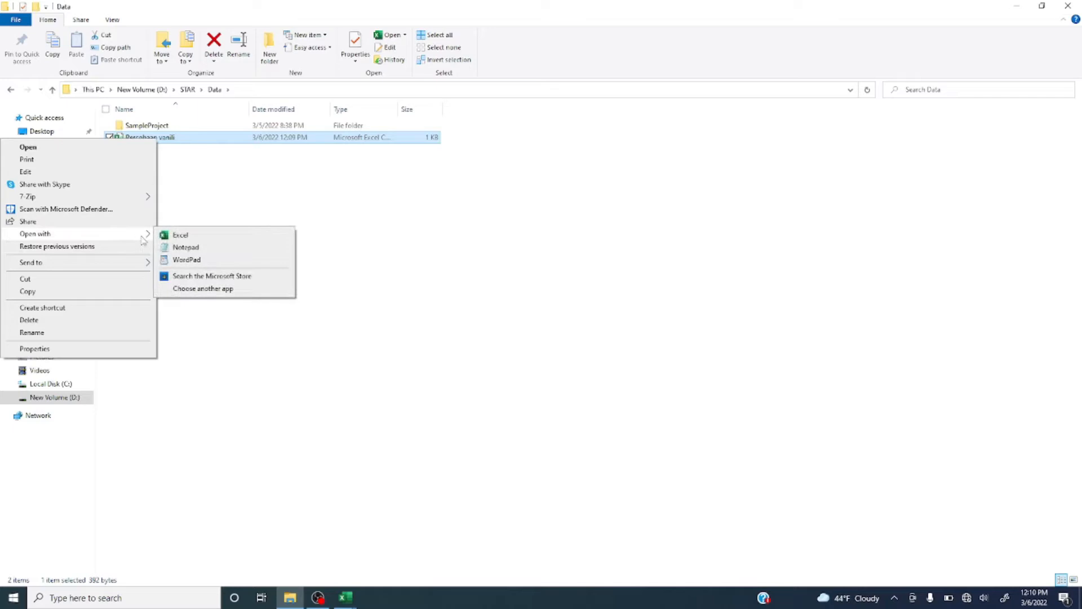
click(186, 247)
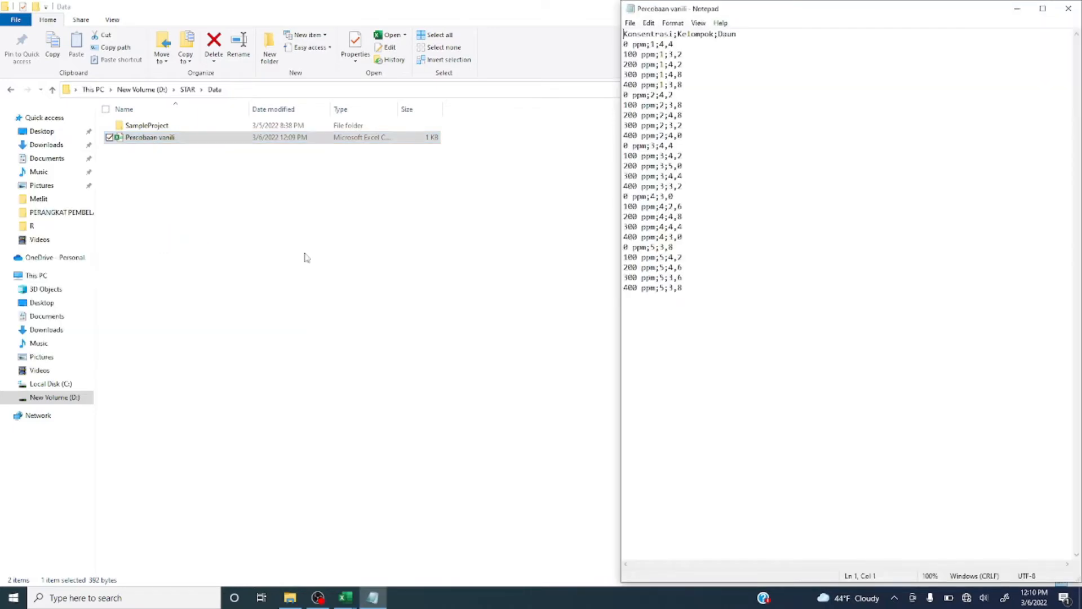
click(1042, 8)
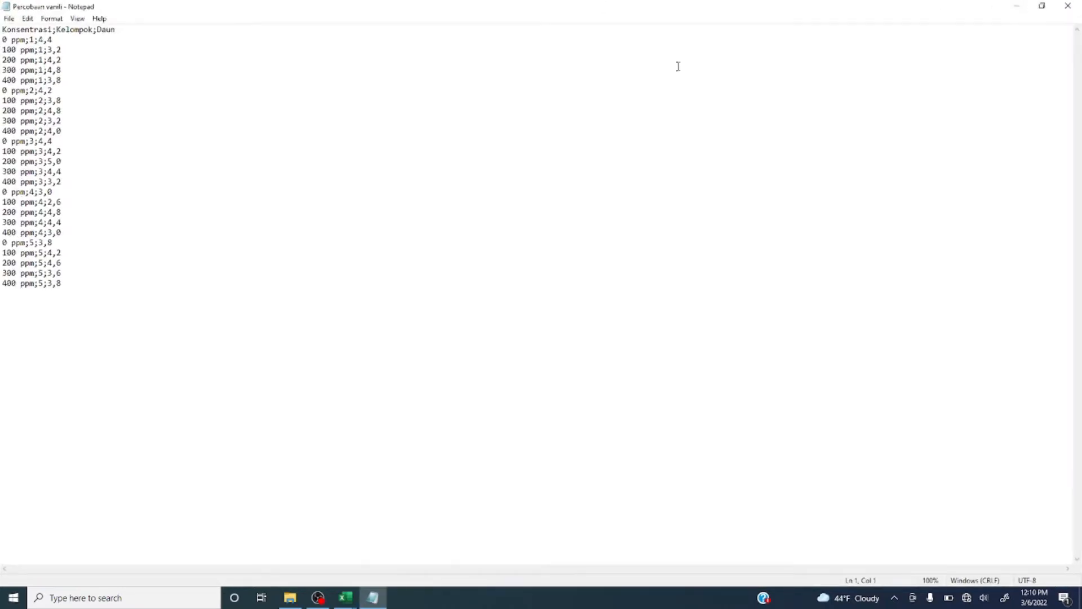
scroll(500, 198, up, 2)
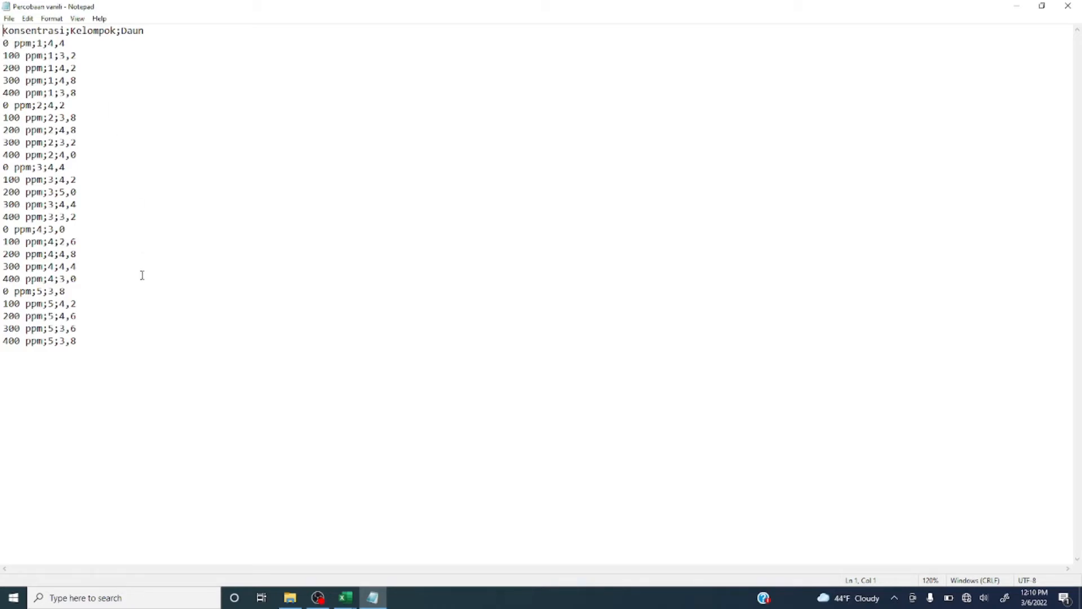
Switch to the Percobaan vanili workbook in Excel and check how its Konsentrasi and Daun values are written
click(370, 558)
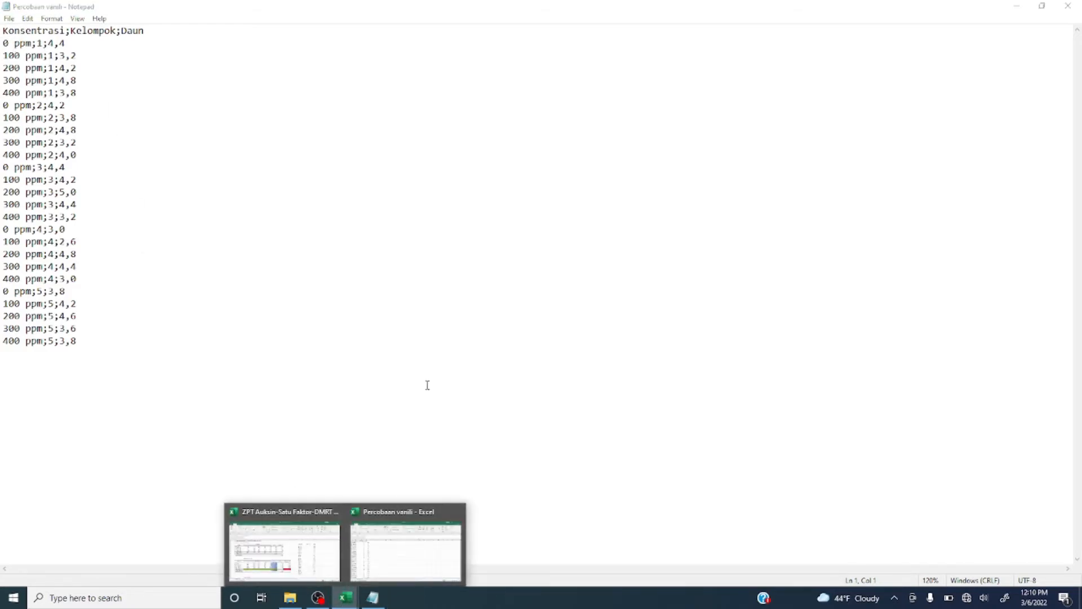
scroll(264, 407, down, 2)
scroll(205, 373, up, 2)
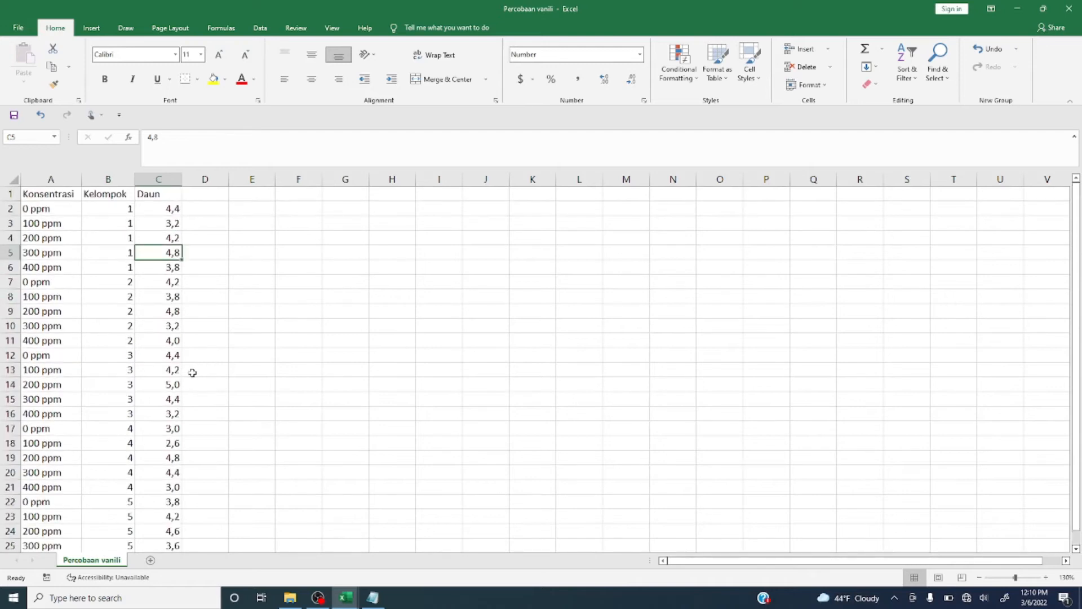
click(169, 271)
click(49, 209)
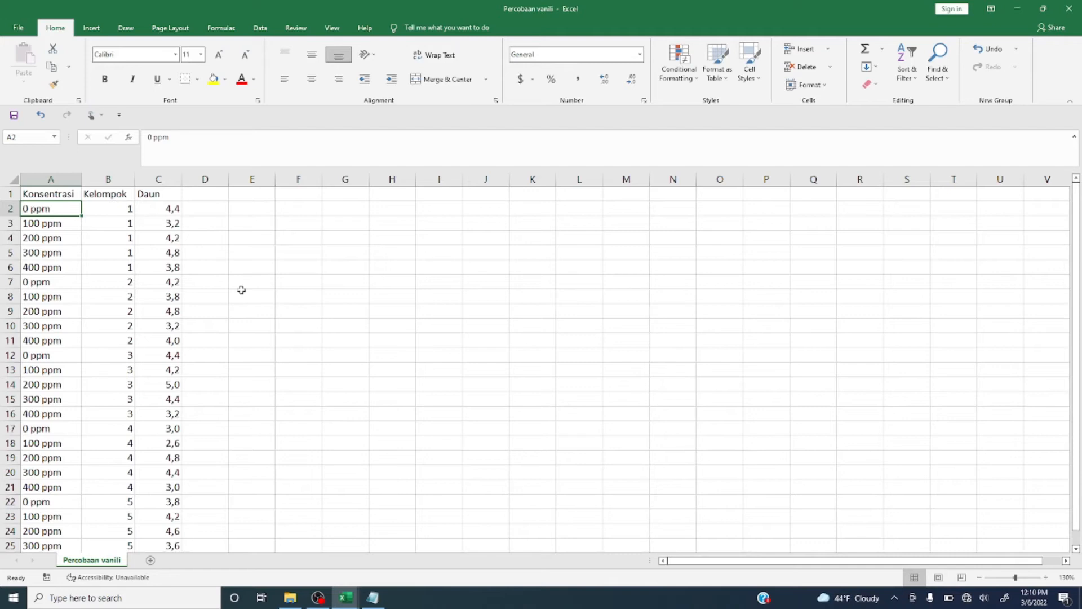
click(172, 214)
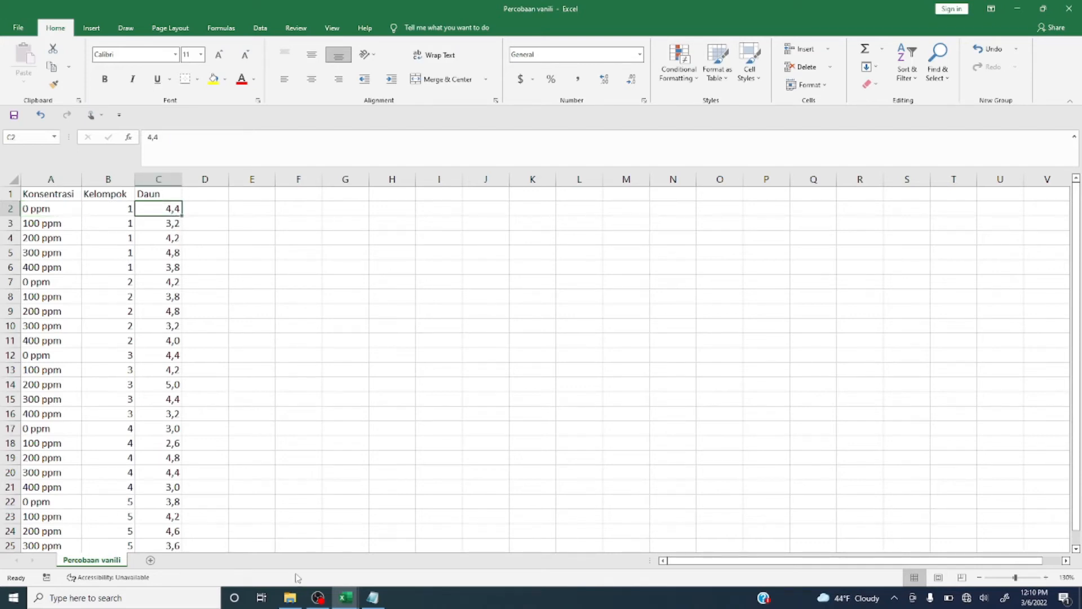
Return to the text file in Notepad and replace both semicolons in the header row with commas
click(373, 597)
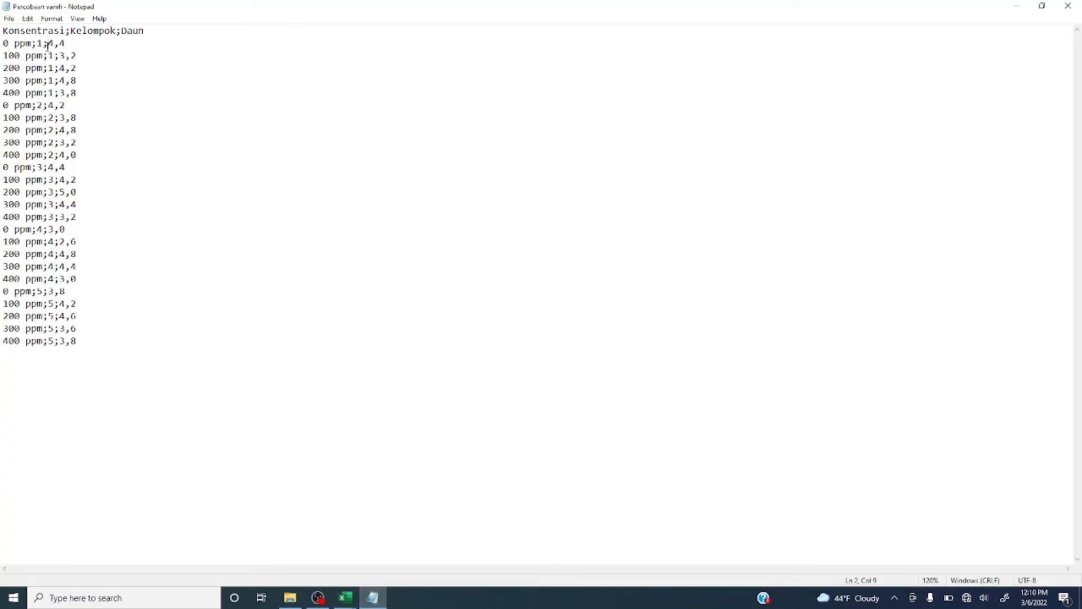
click(72, 32)
key(shift+Left)
text(,)
key(Right)
key(shift+Right)
text(,)
Replace the decimal commas in the Daun values with points, from the first data row through the 300 ppm row of Kelompok 3
key(Down)
key(Left)
key(shift+Left)
text(.)
key(Down)
key(shift+Right)
text(.)
key(Down)
key(shift+Left)
text(.)
key(Down)
key(shift+Left)
text(.)
key(shift+Left)
text(.)
key(shift+Left)
text(.)
key(Down)
key(shift+Left)
text(.)
key(Down)
key(shift+Left)
text(.)
key(Down)
key(shift+Left)
text(.)
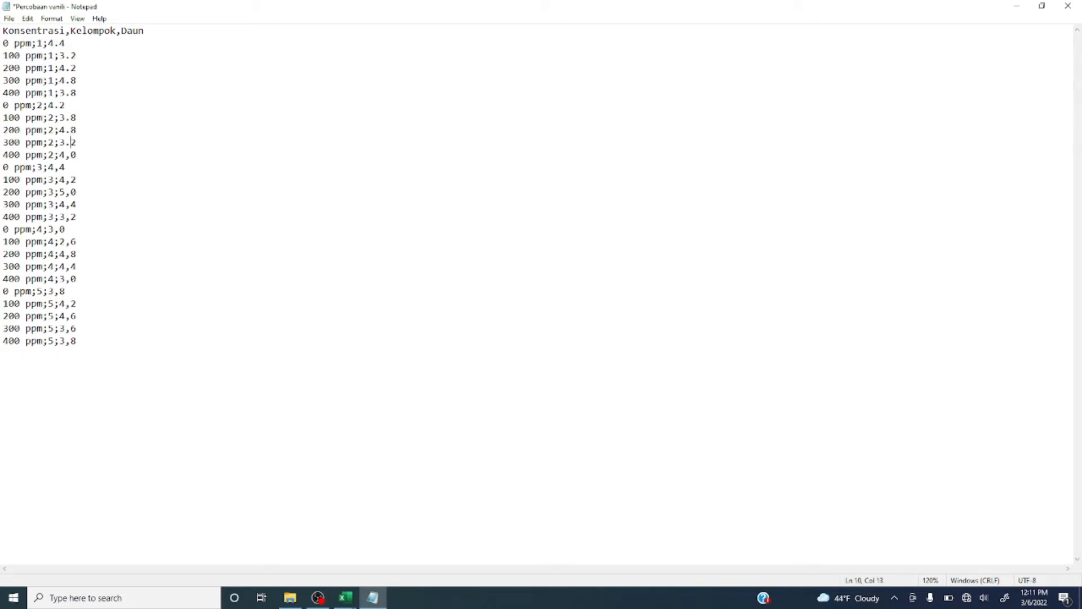
key(Down)
key(shift+Left)
text(.)
key(Left)
key(shift+Left)
text(.)
key(Down)
key(shift+Left)
key(Right)
key(Right)
key(Right)
key(shift+Left)
text(.)
key(Down)
key(shift+Left)
text(.)
key(Down)
key(shift+Left)
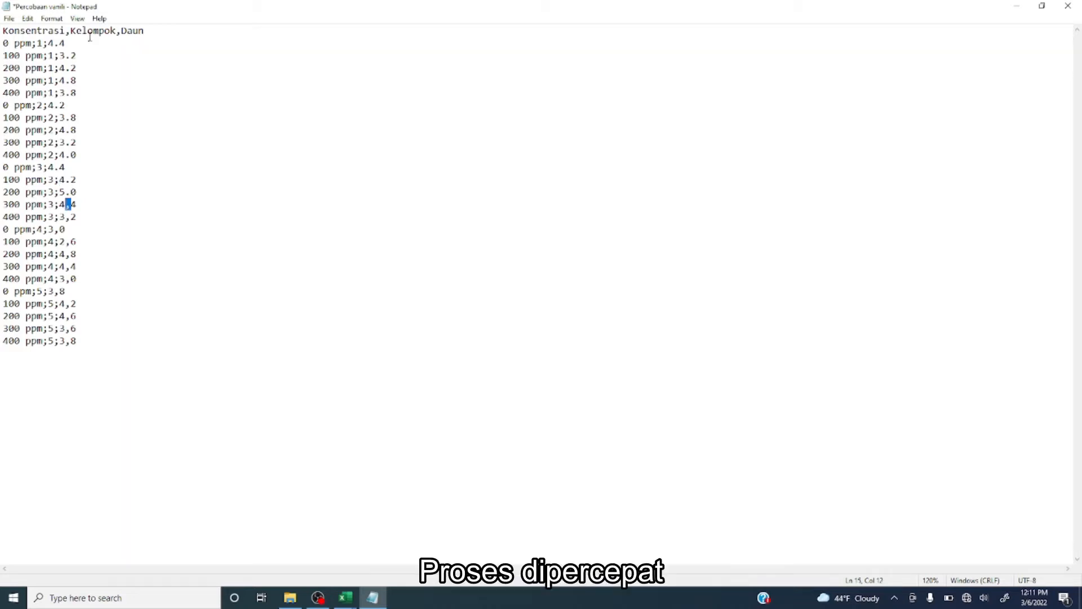
text(.)
key(Down)
key(shift+Left)
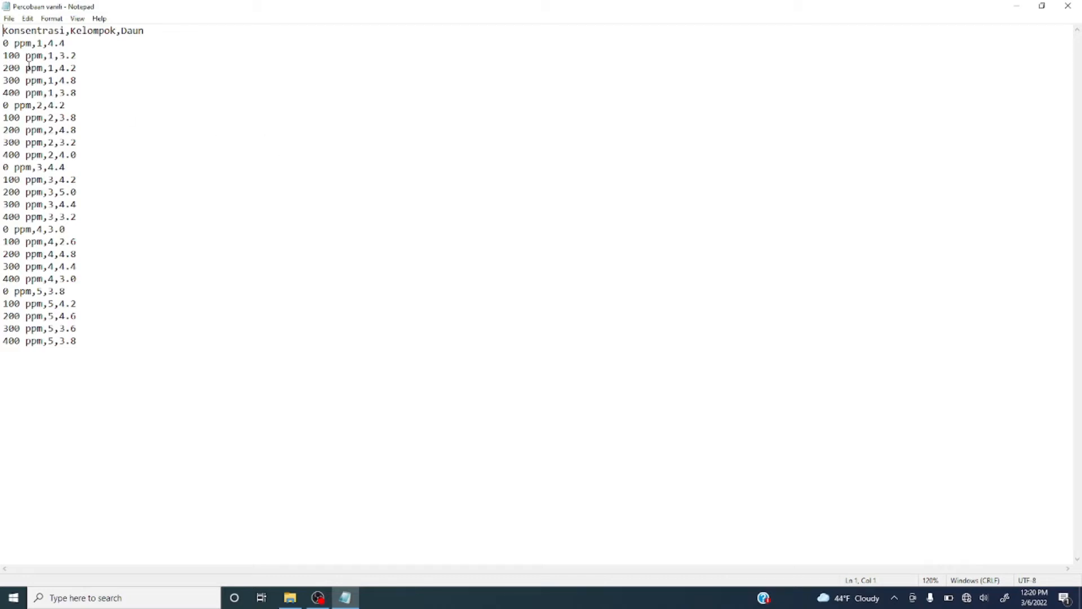
Save the edited Percobaan vanili file and close Notepad
click(9, 19)
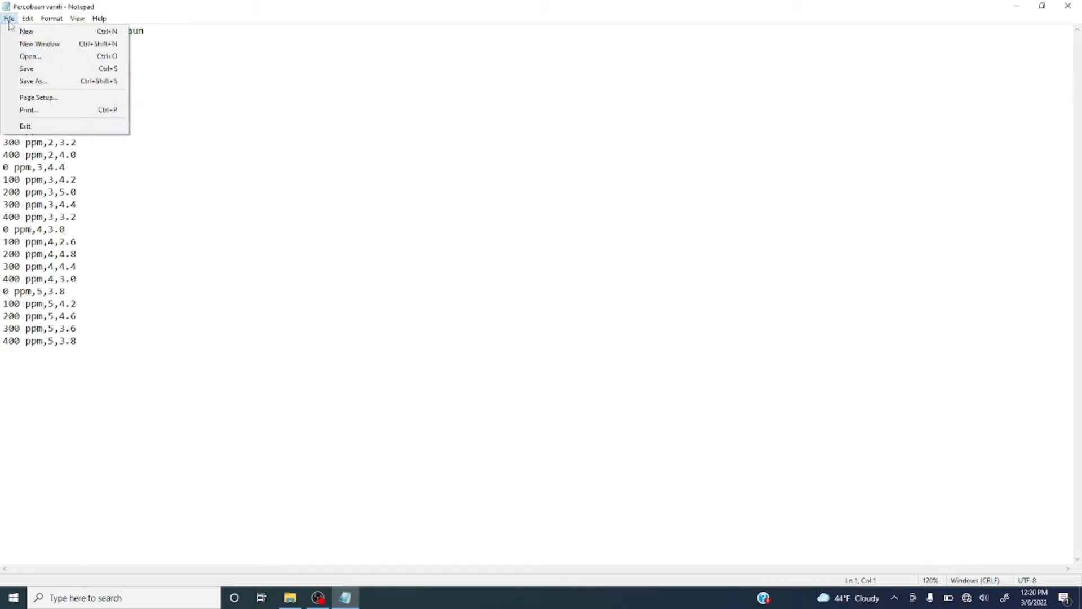
click(25, 71)
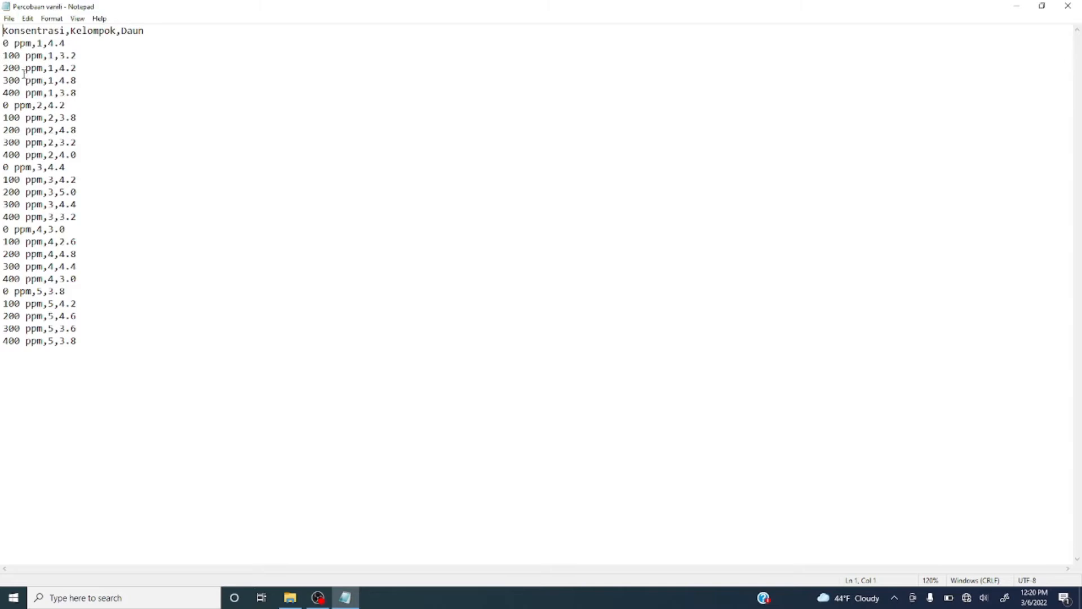
click(1069, 7)
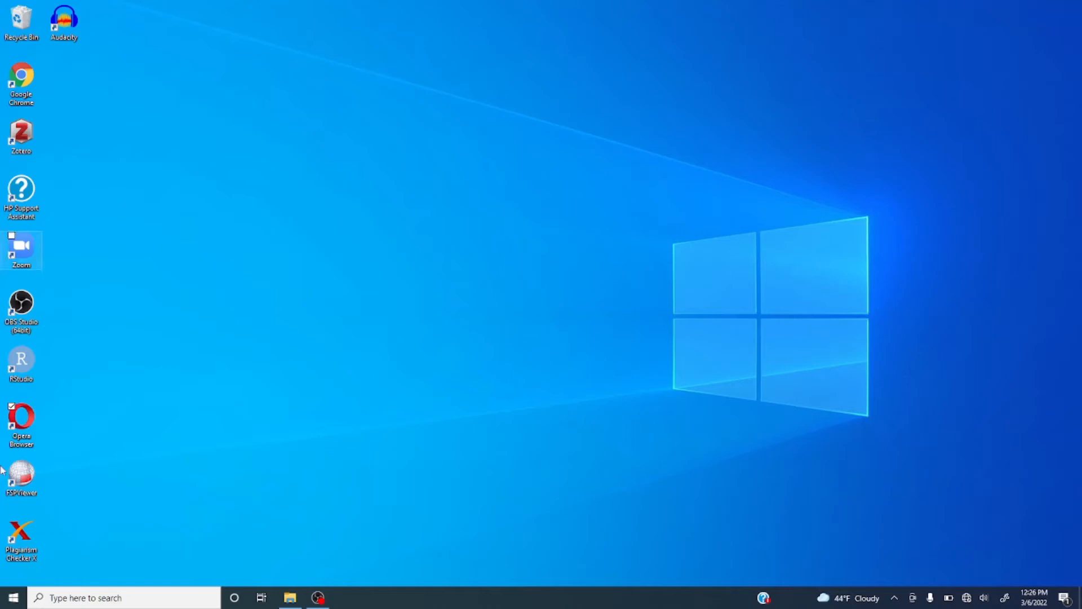
Launch the STAR statistical program
click(20, 604)
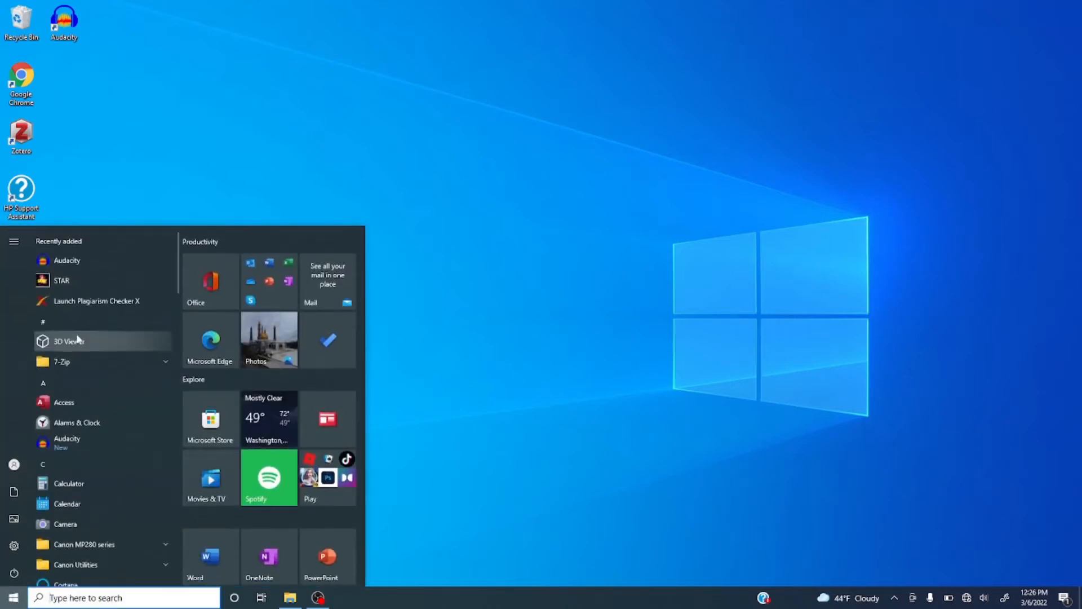
click(87, 283)
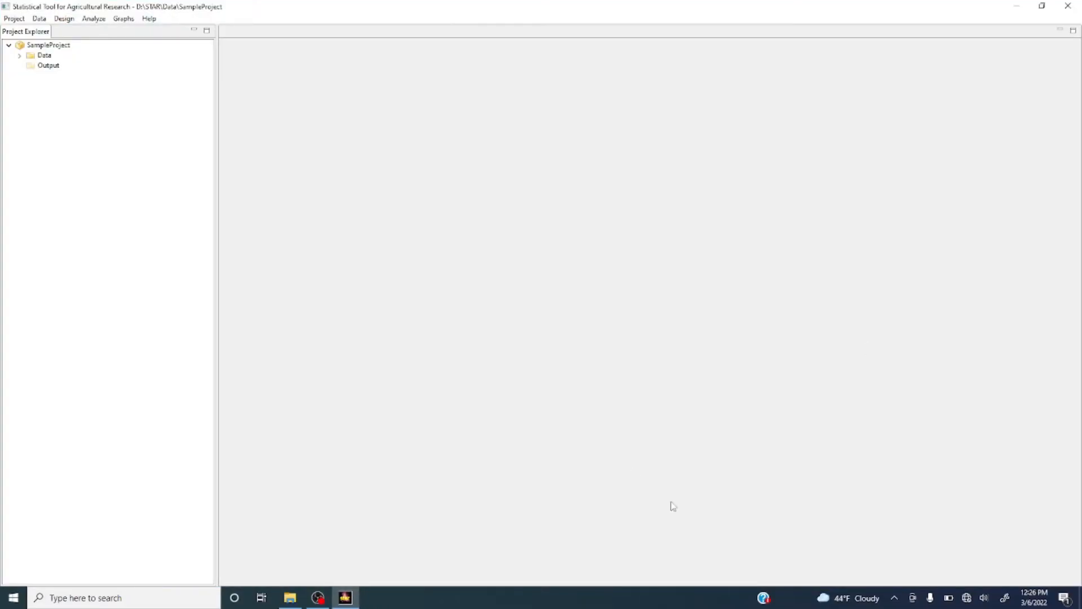
Expand the SampleProject Data folder in the project tree and refresh its list of files
click(44, 57)
click(19, 57)
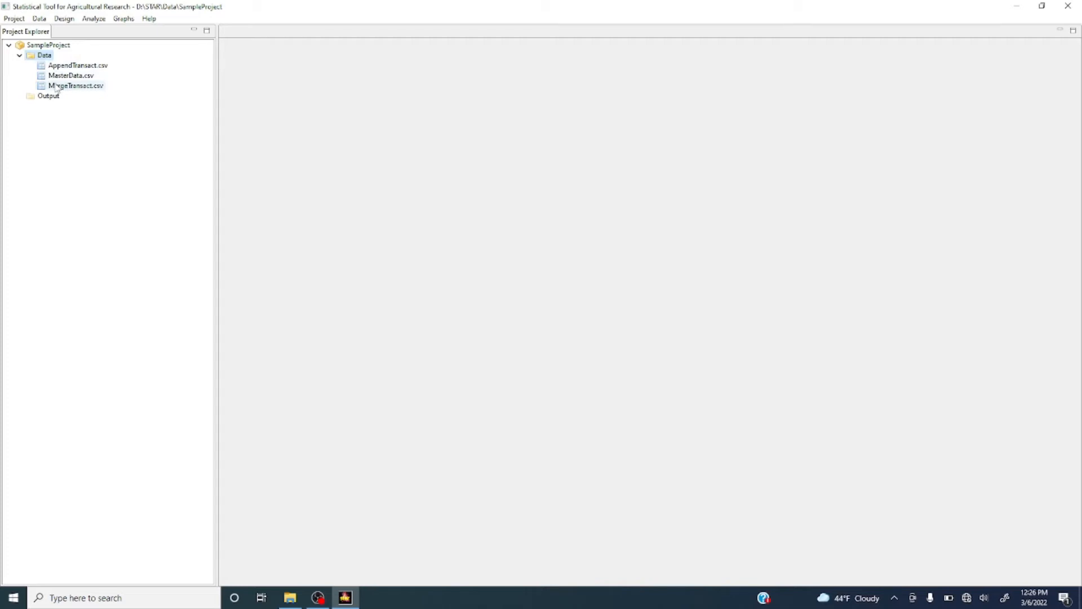
right_click(47, 60)
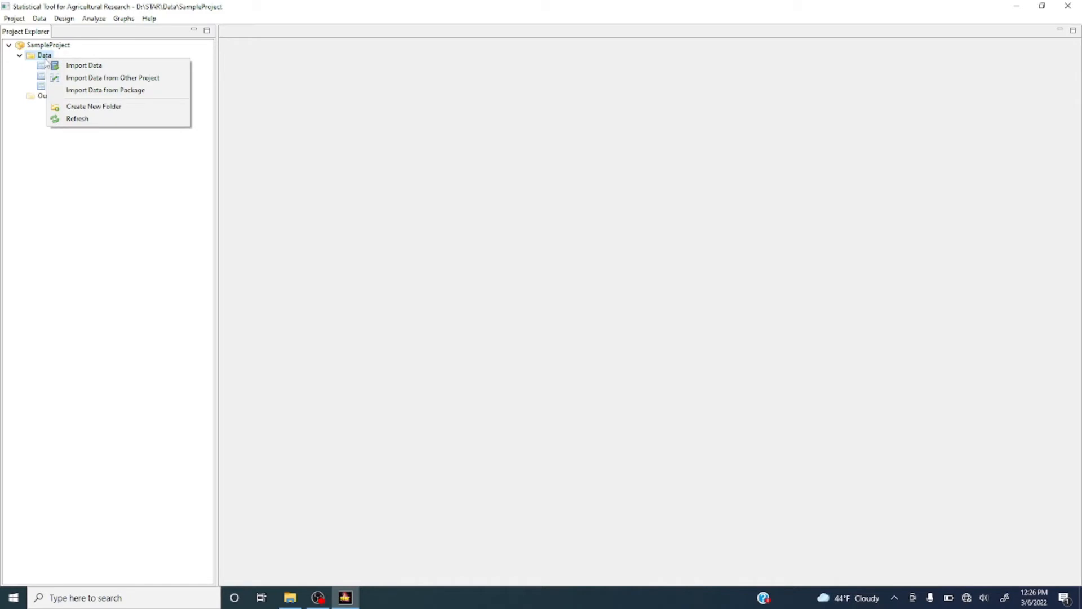
click(289, 598)
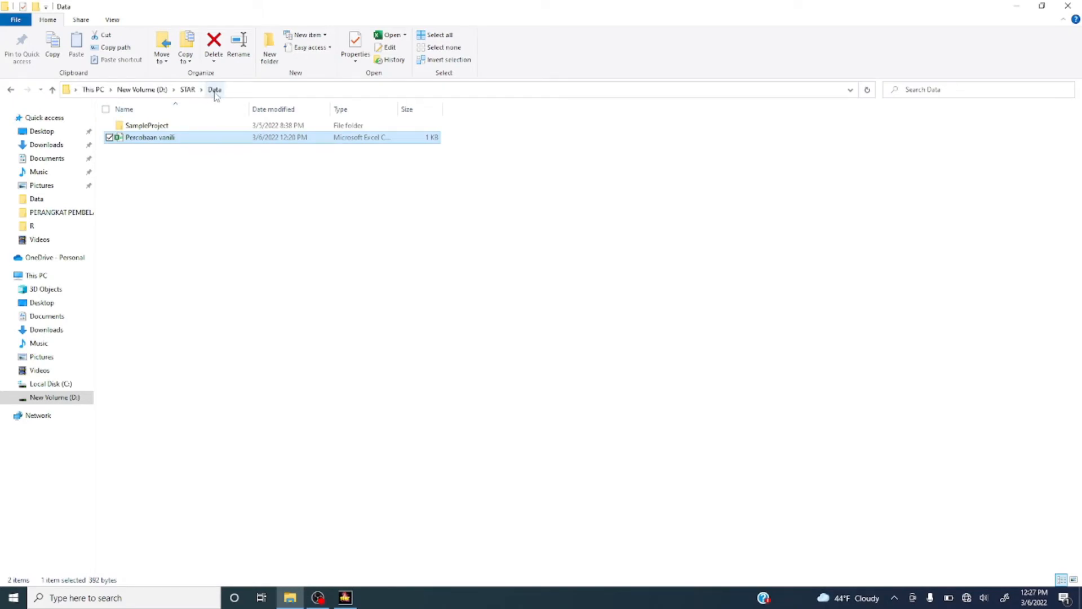
click(345, 596)
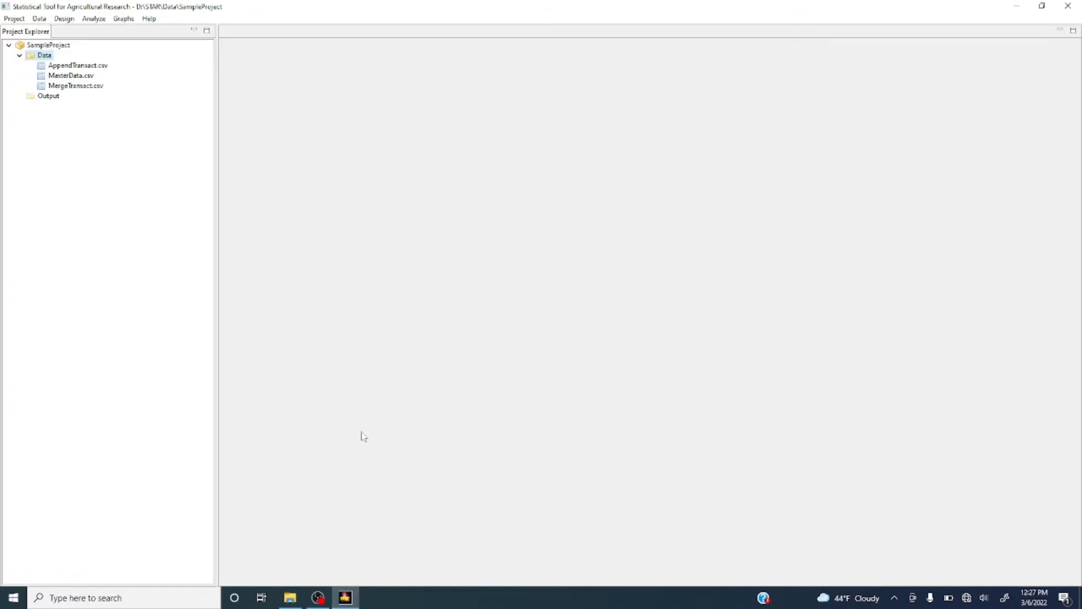
right_click(49, 58)
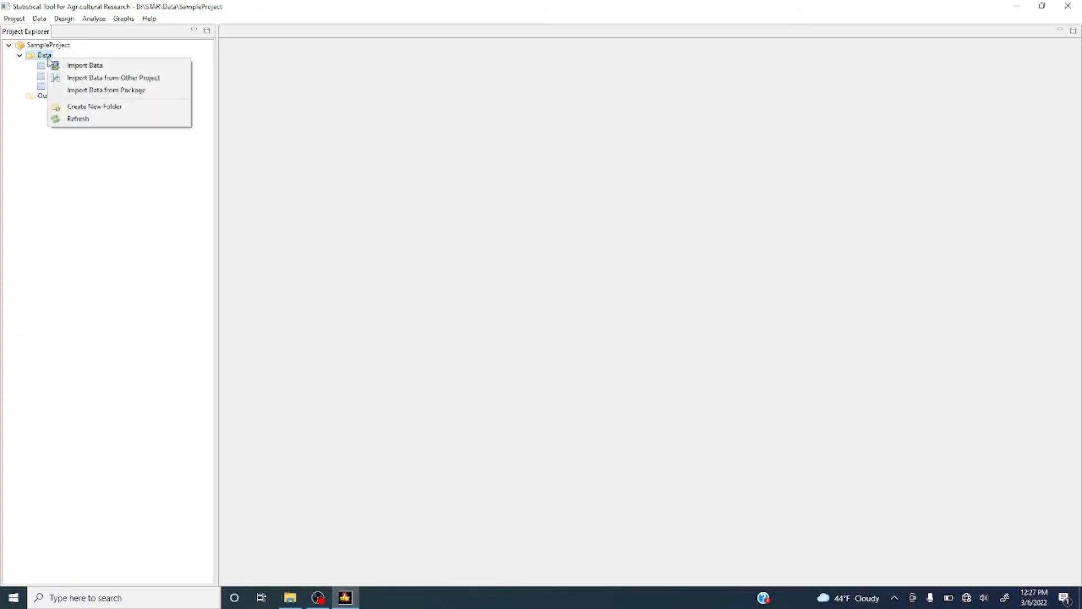
click(89, 119)
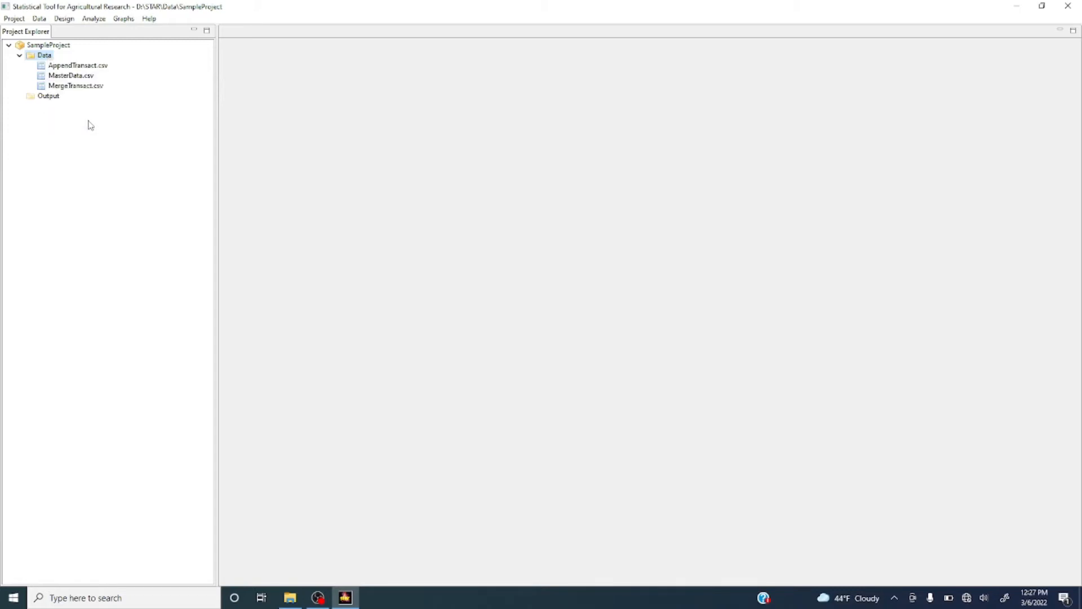
click(20, 56)
click(21, 58)
Switch to File Explorer and check the subfolders inside SampleProject, returning to the STAR Data folder
click(292, 599)
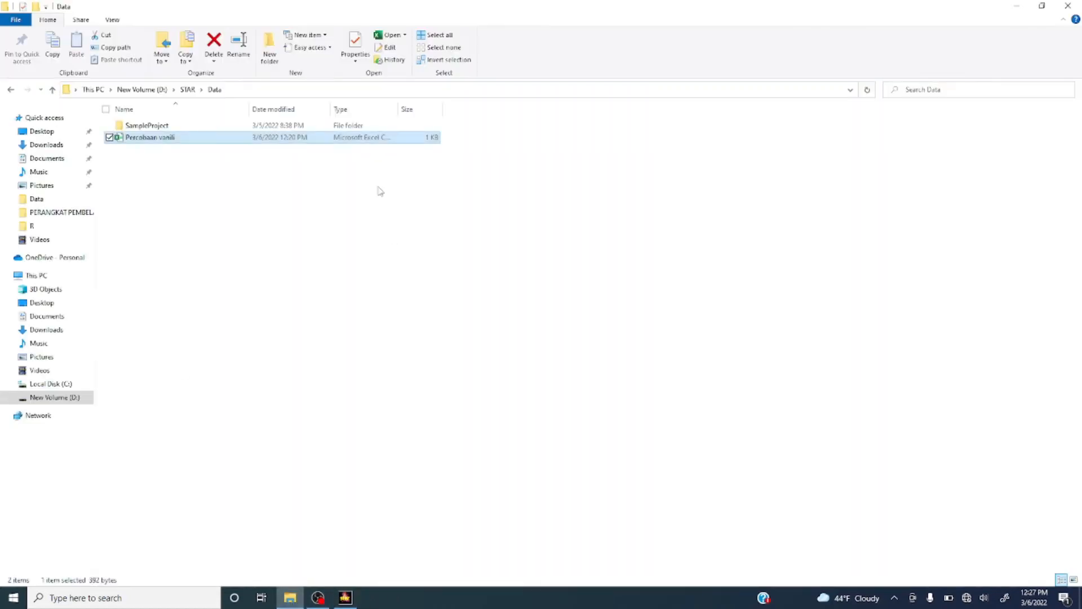
click(194, 126)
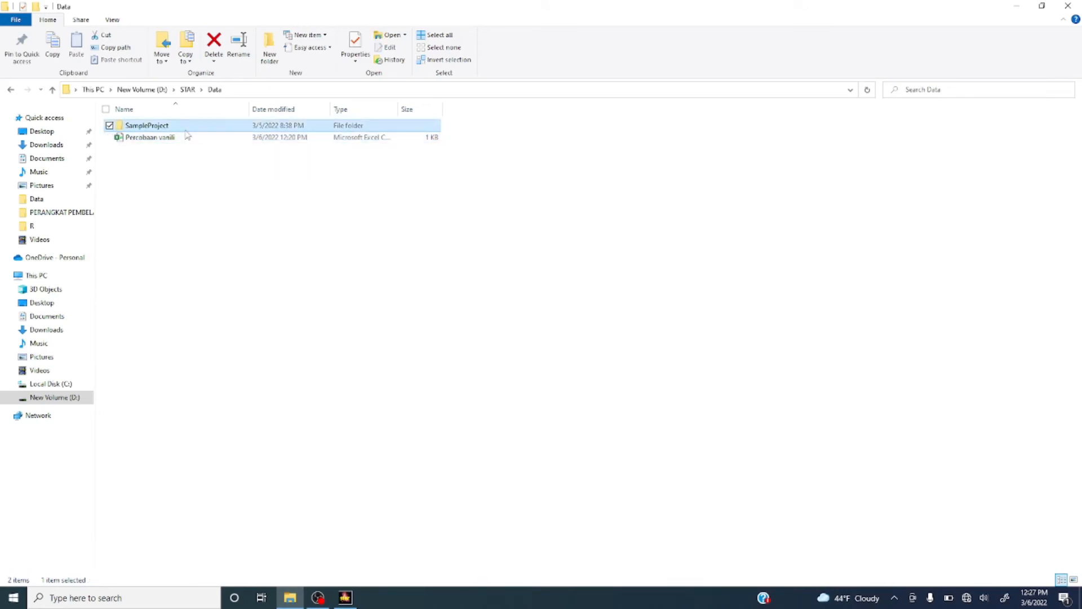
click(238, 237)
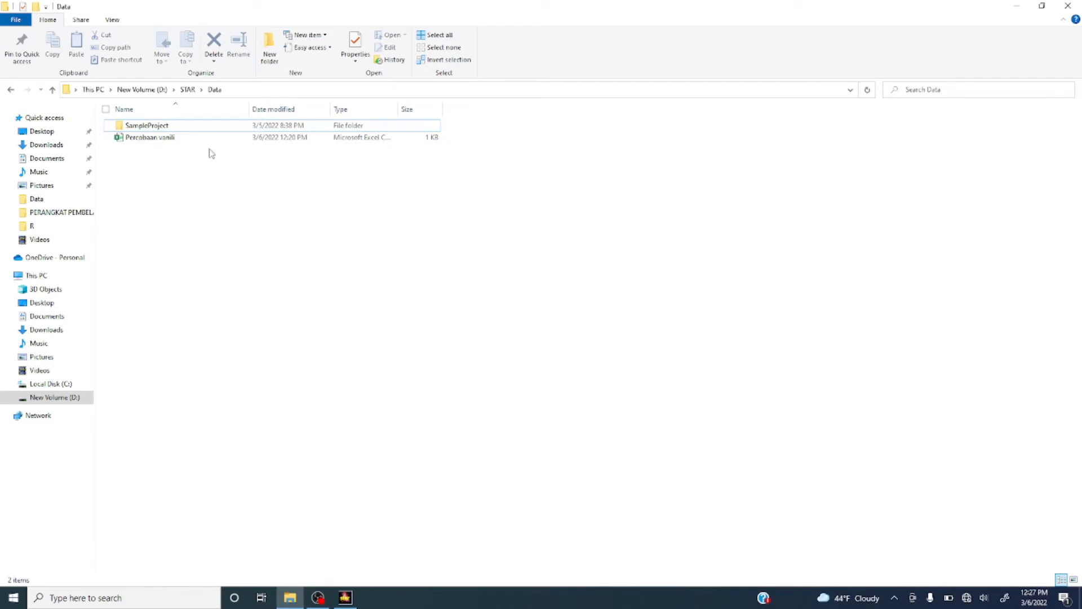
double_click(161, 127)
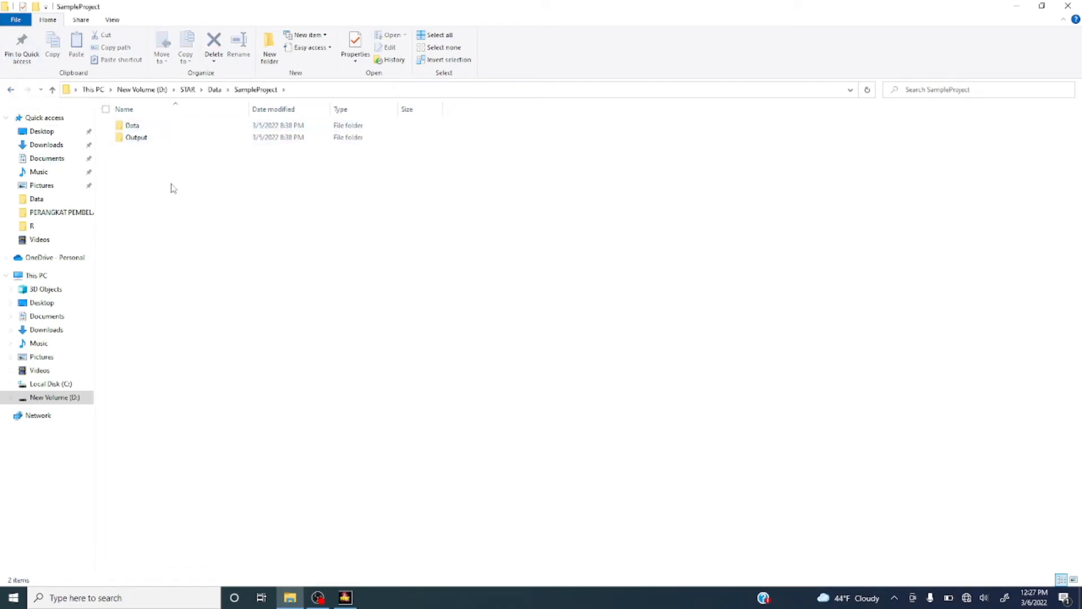
click(11, 89)
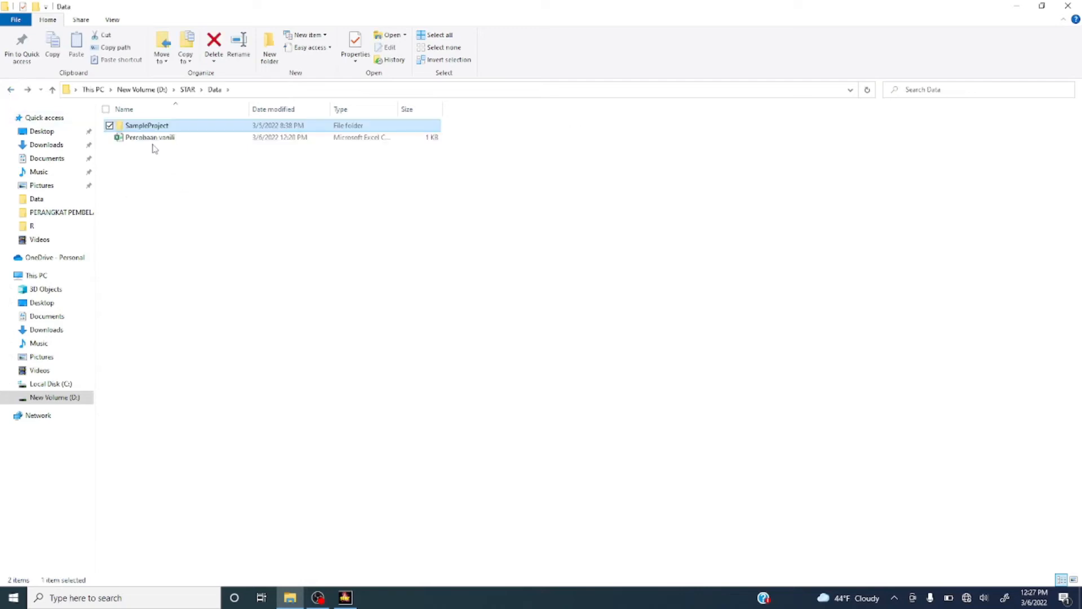
Go up to the STAR folder and delete its Output folder
click(188, 92)
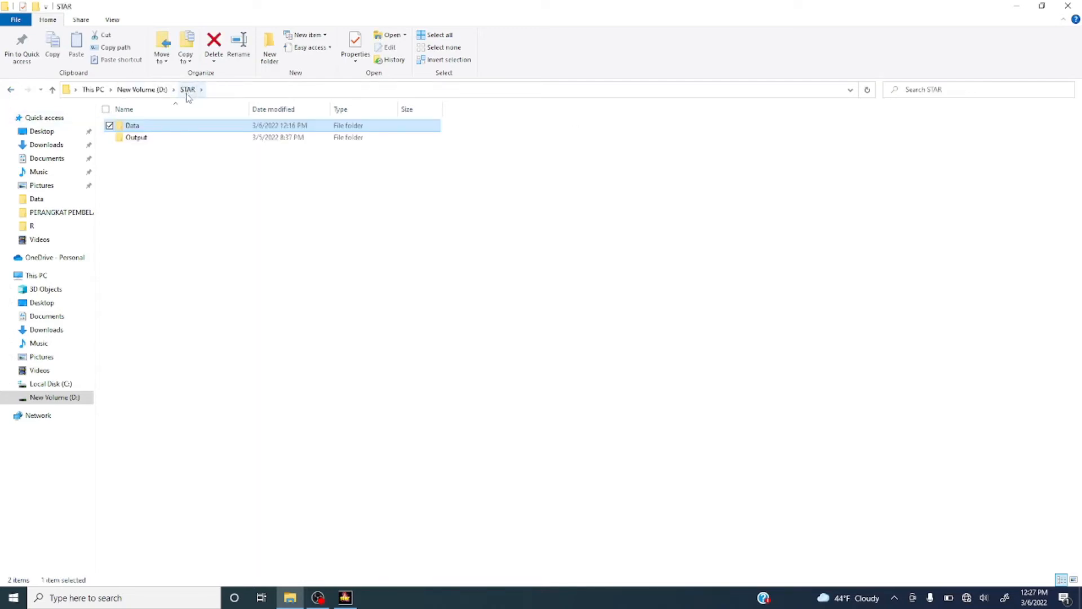
click(141, 138)
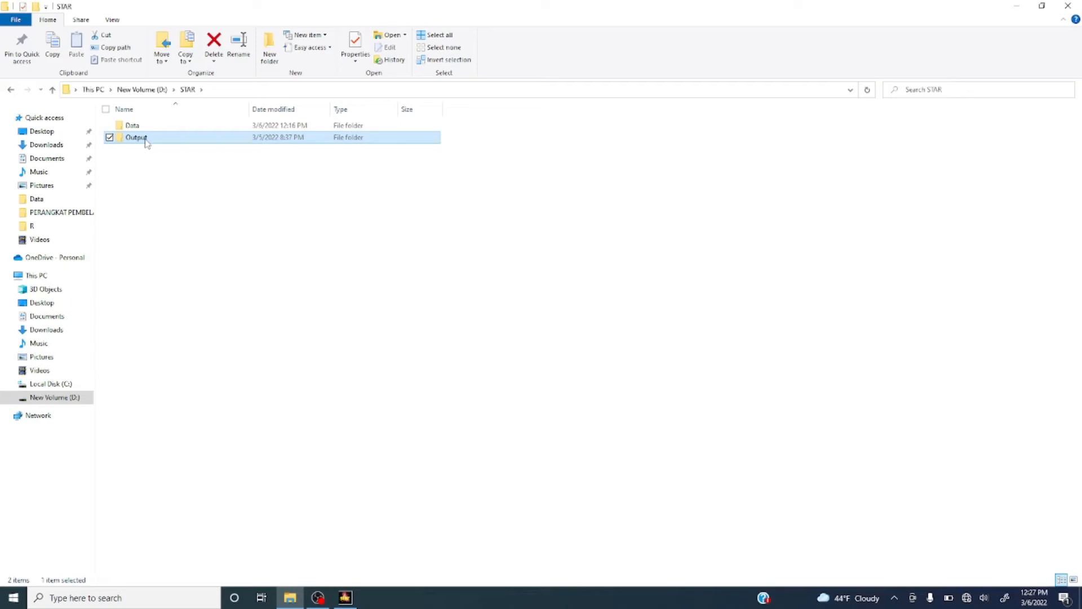
key(Delete)
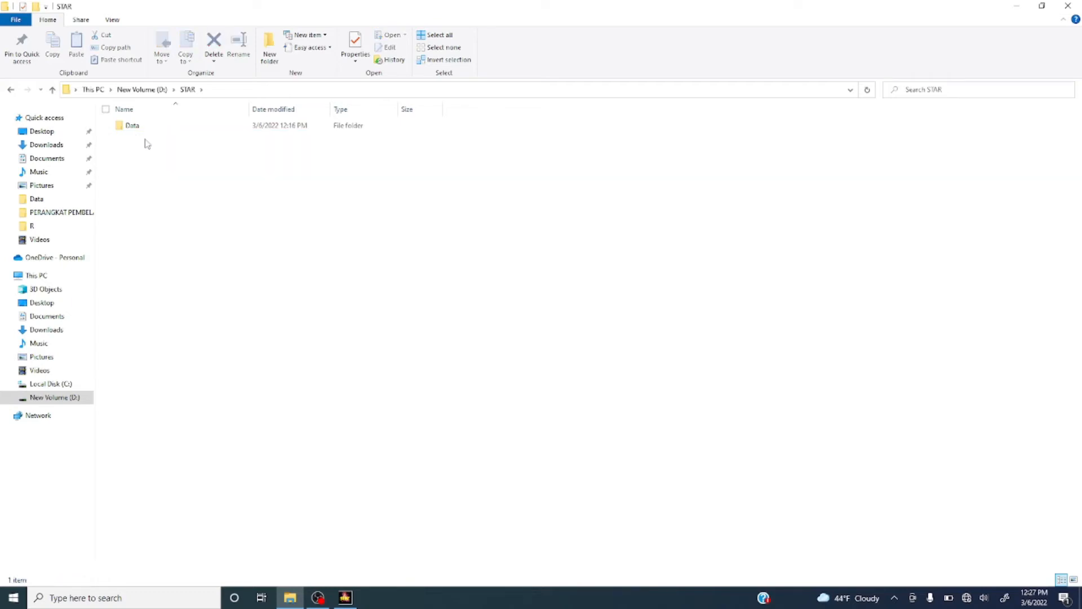
Move the Percobaan vanili file from the STAR Data folder into the Data folder inside SampleProject
click(144, 131)
double_click(145, 131)
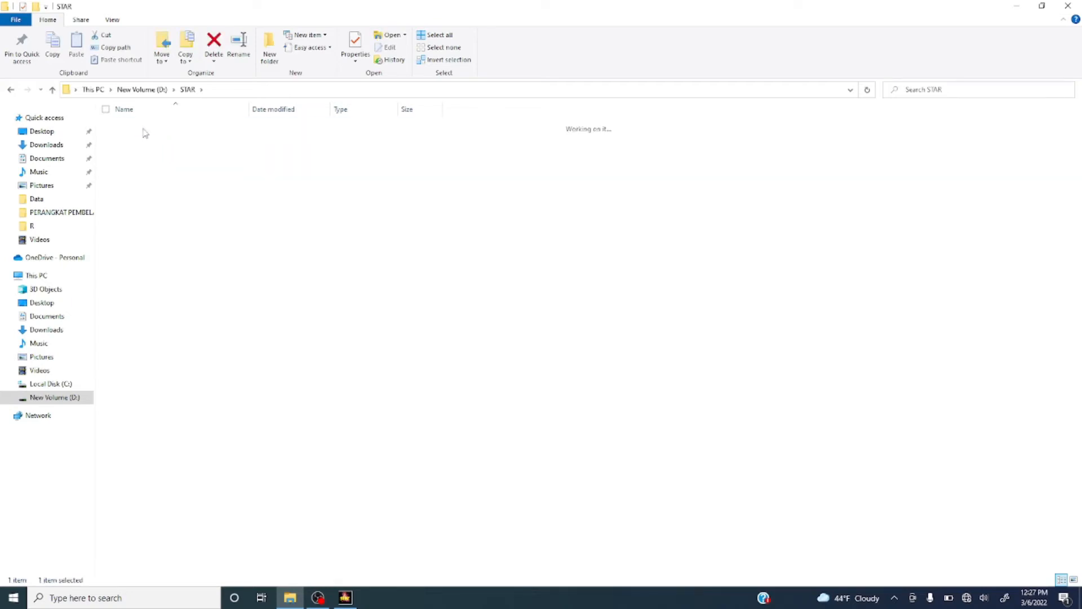
click(151, 139)
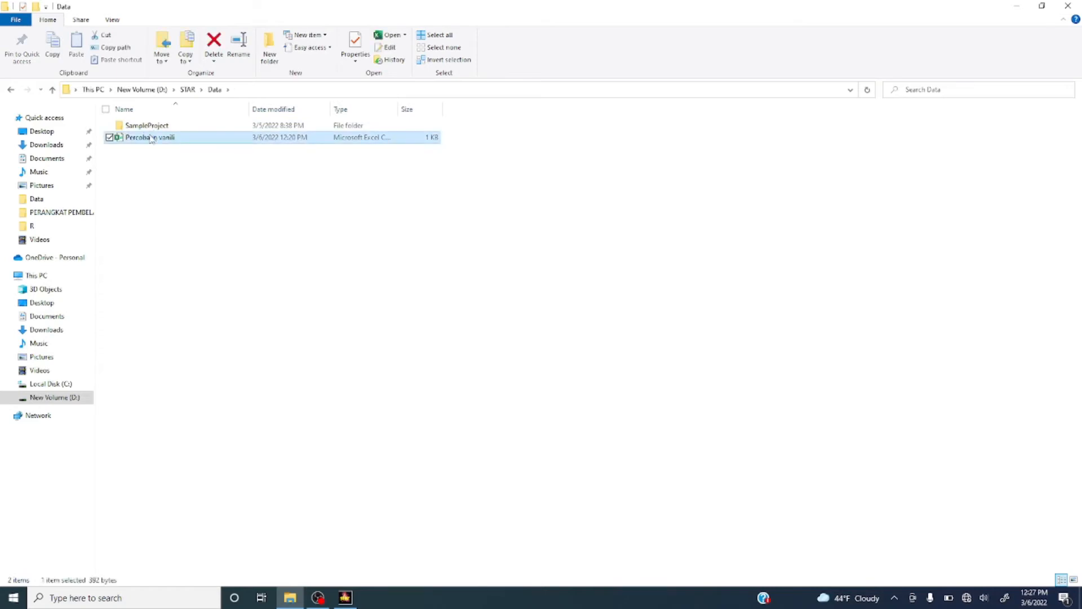
right_click(152, 138)
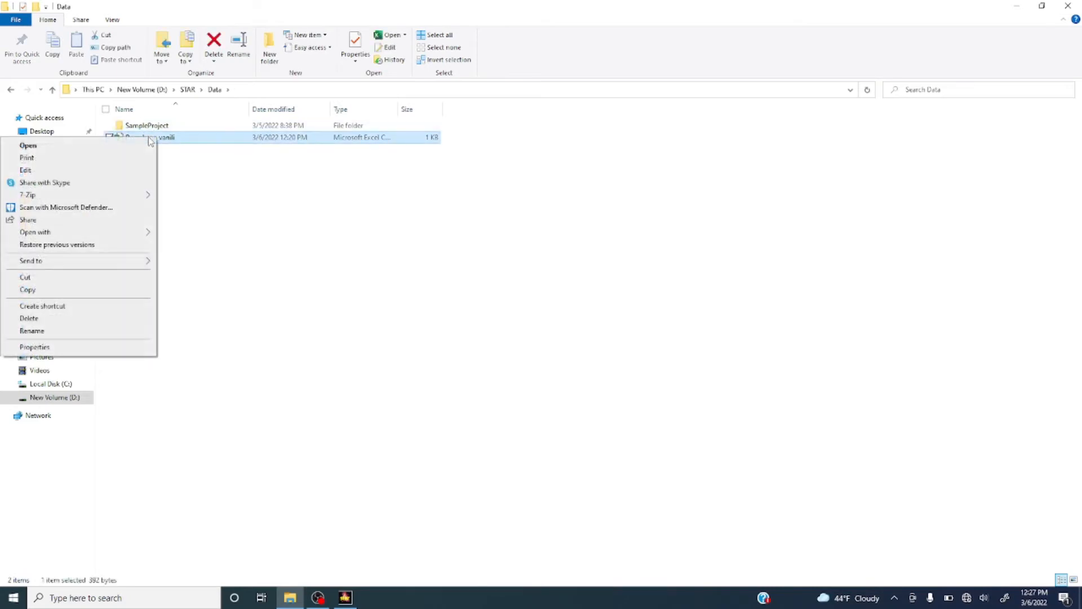
click(25, 277)
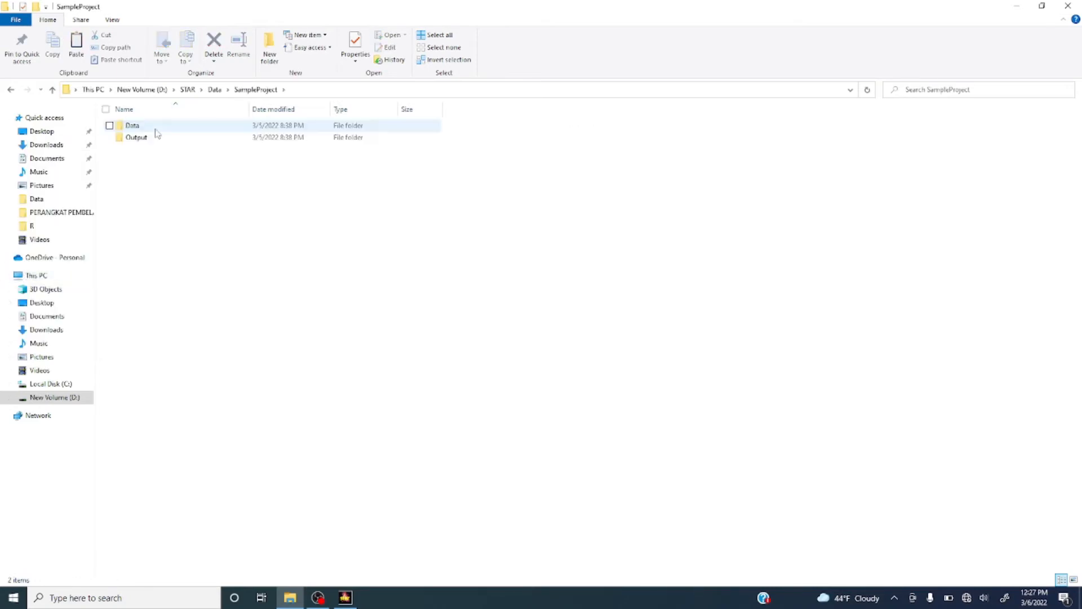
double_click(155, 128)
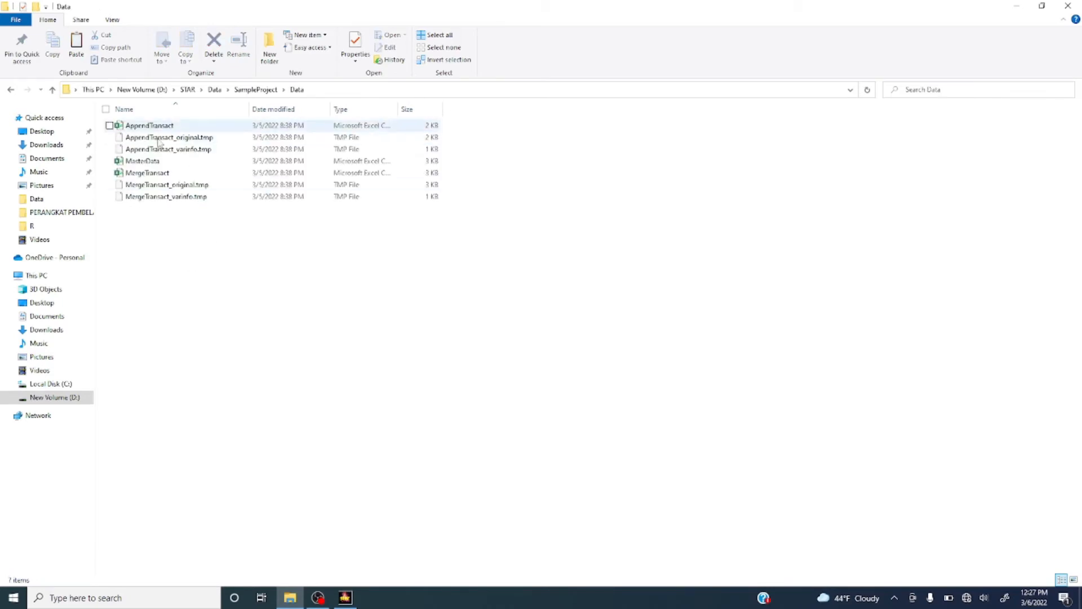
right_click(162, 242)
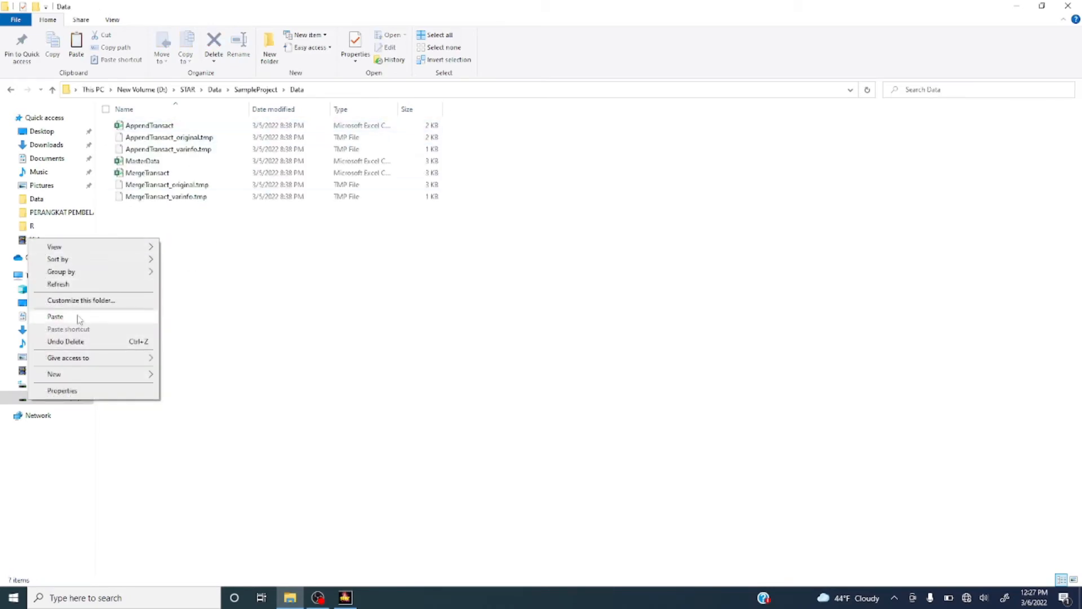
click(79, 317)
click(172, 244)
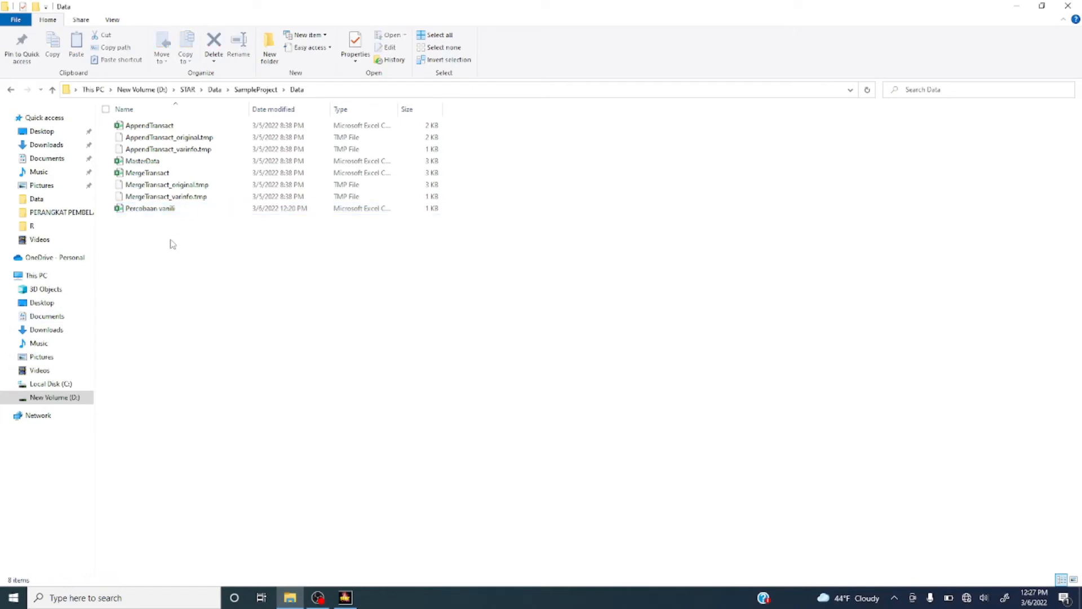
Switch back to STAR, refresh the SampleProject Data folder and open Percobaan vanili.csv
click(345, 597)
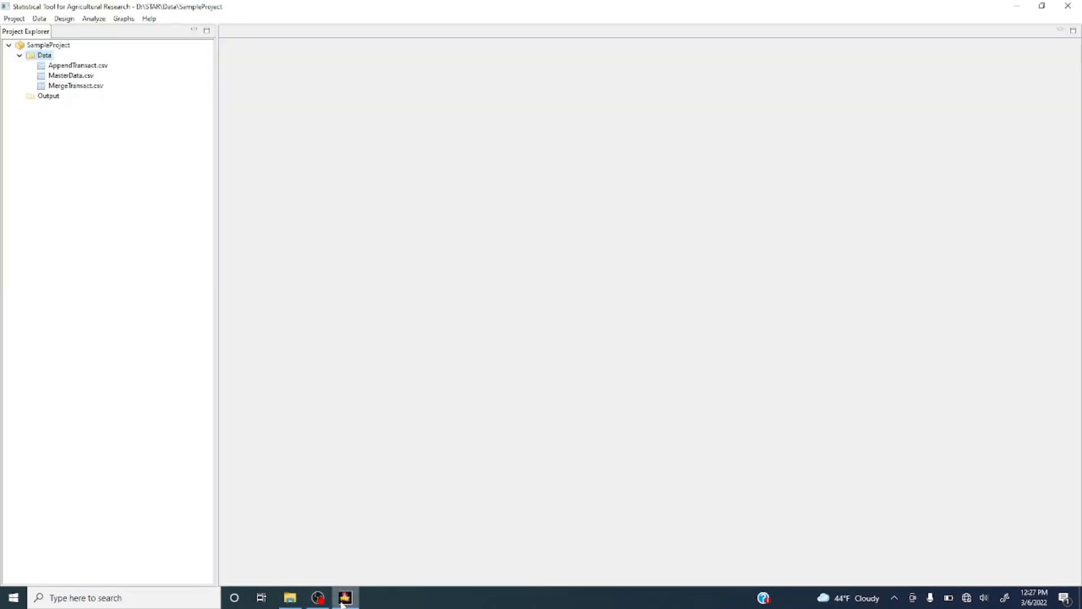
right_click(49, 58)
click(97, 117)
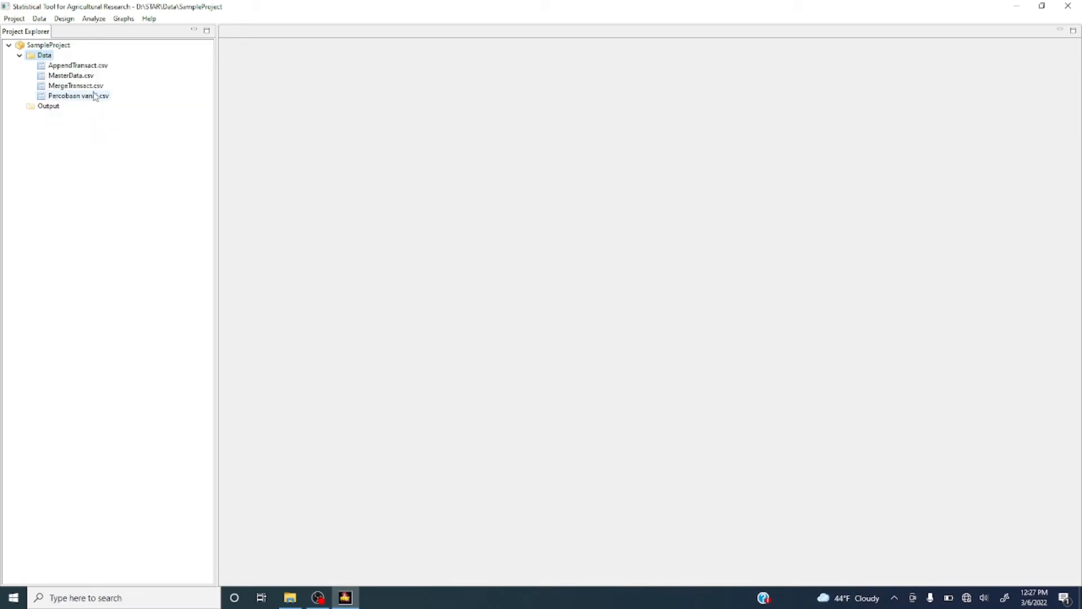
double_click(92, 100)
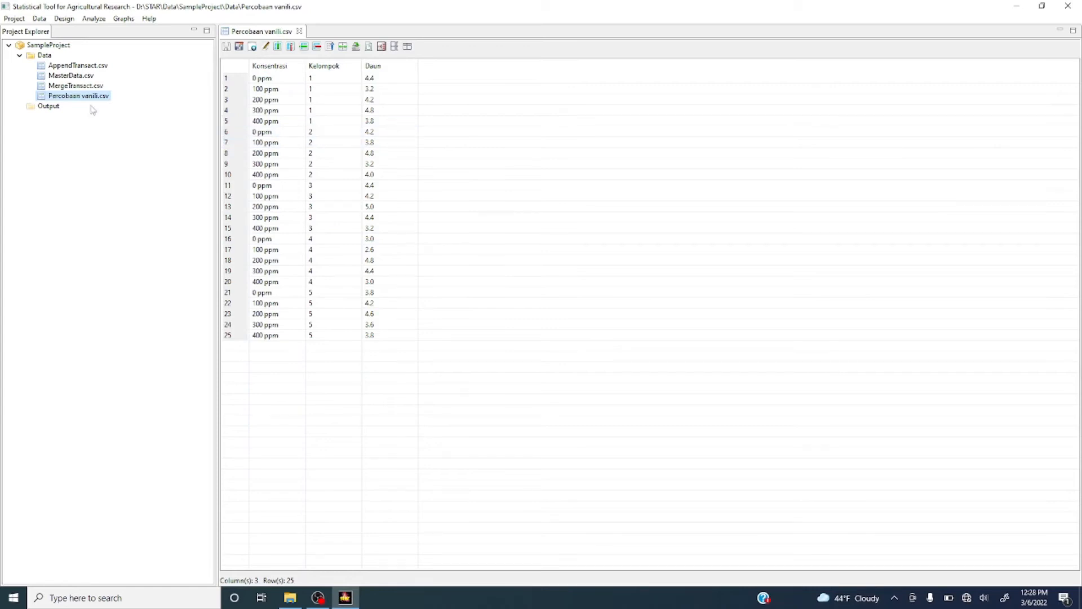
click(54, 109)
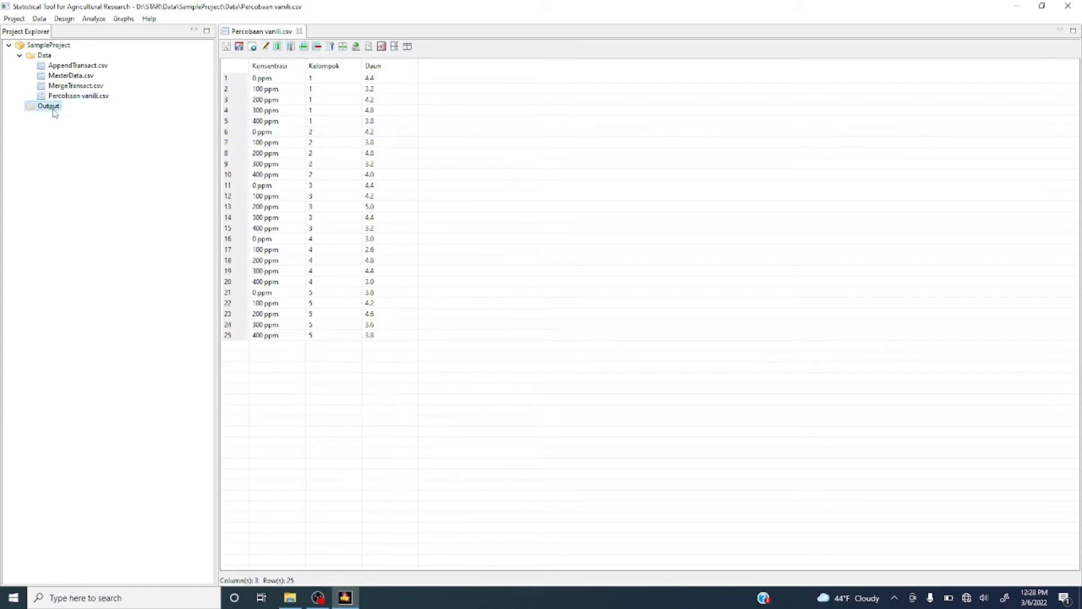
right_click(54, 112)
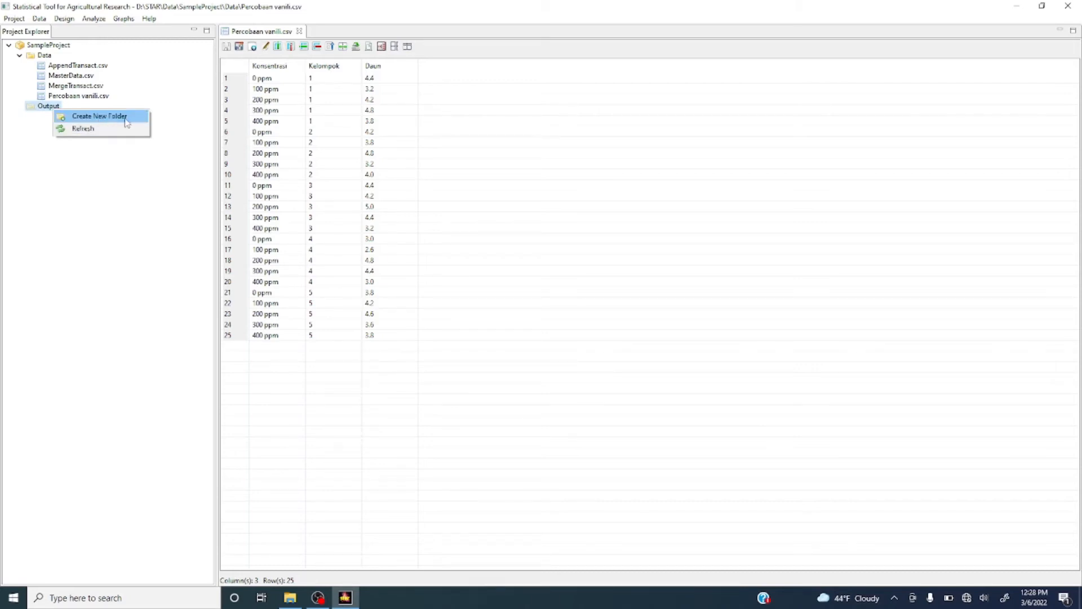
click(82, 183)
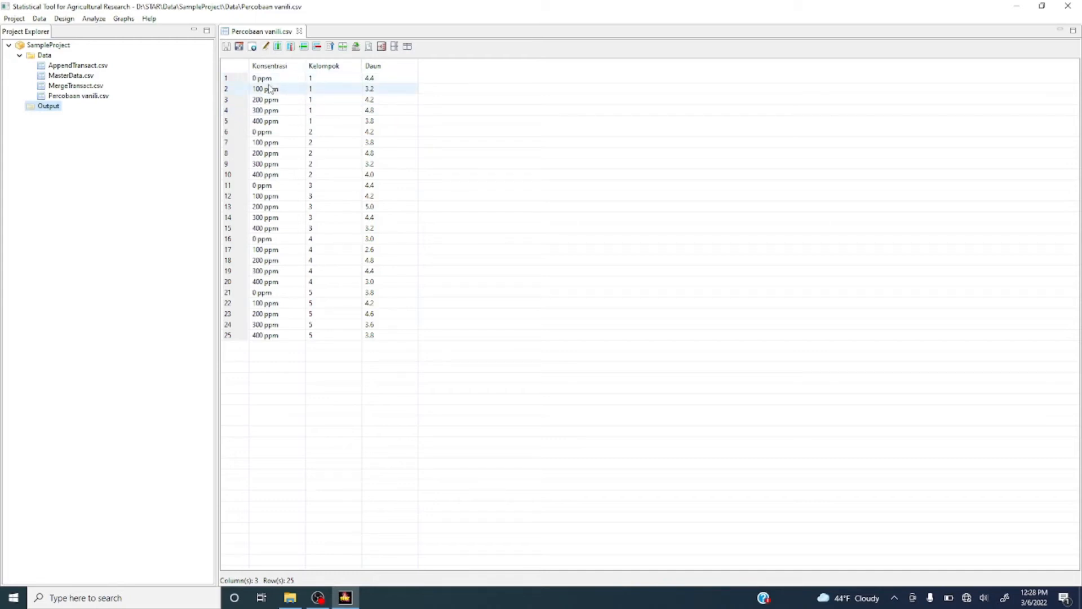
click(271, 68)
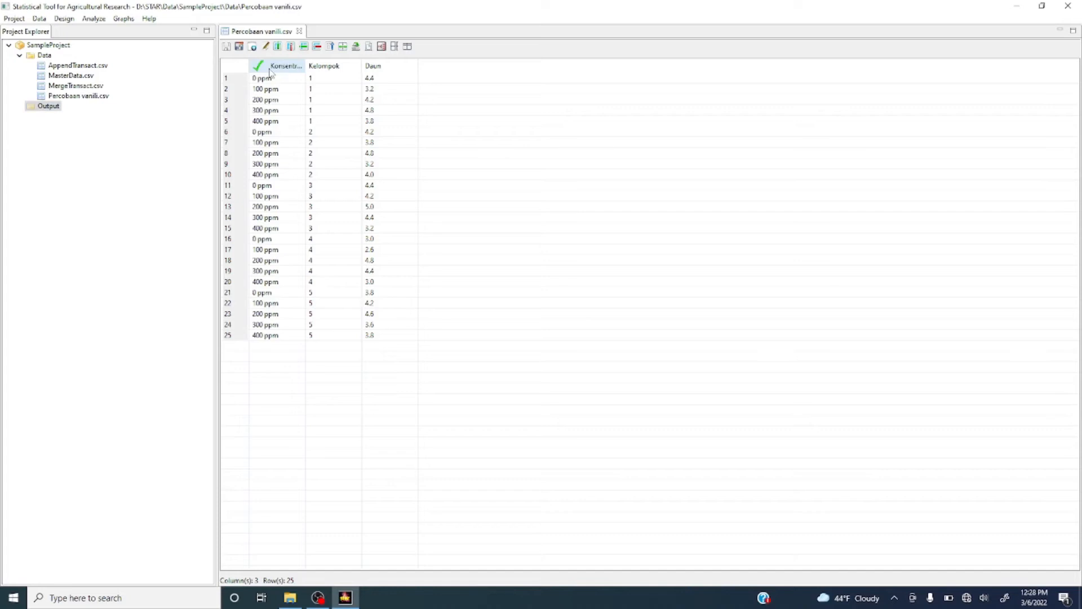
right_click(269, 70)
click(533, 128)
click(279, 70)
click(331, 69)
click(276, 71)
click(325, 67)
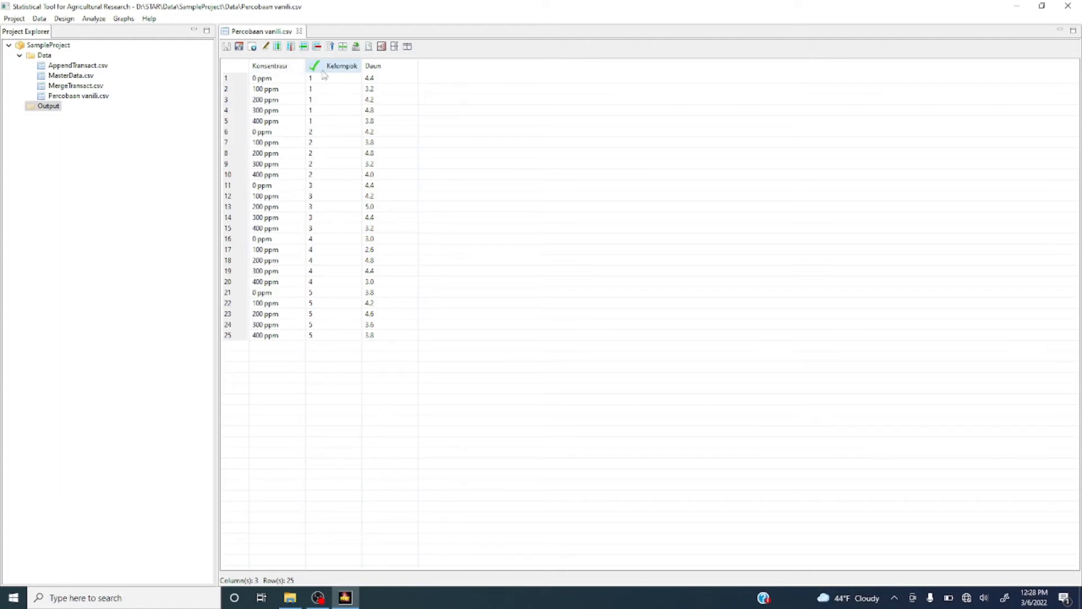
Edit the variable information of Percobaan vanili.csv and set the Kelompok variable type to Factor
click(264, 61)
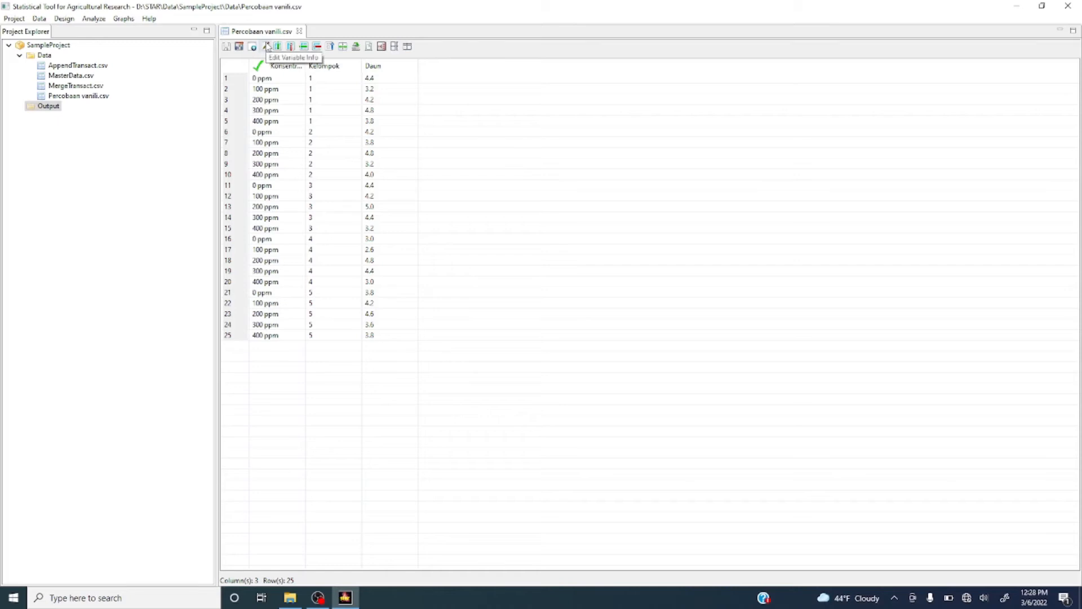
click(267, 46)
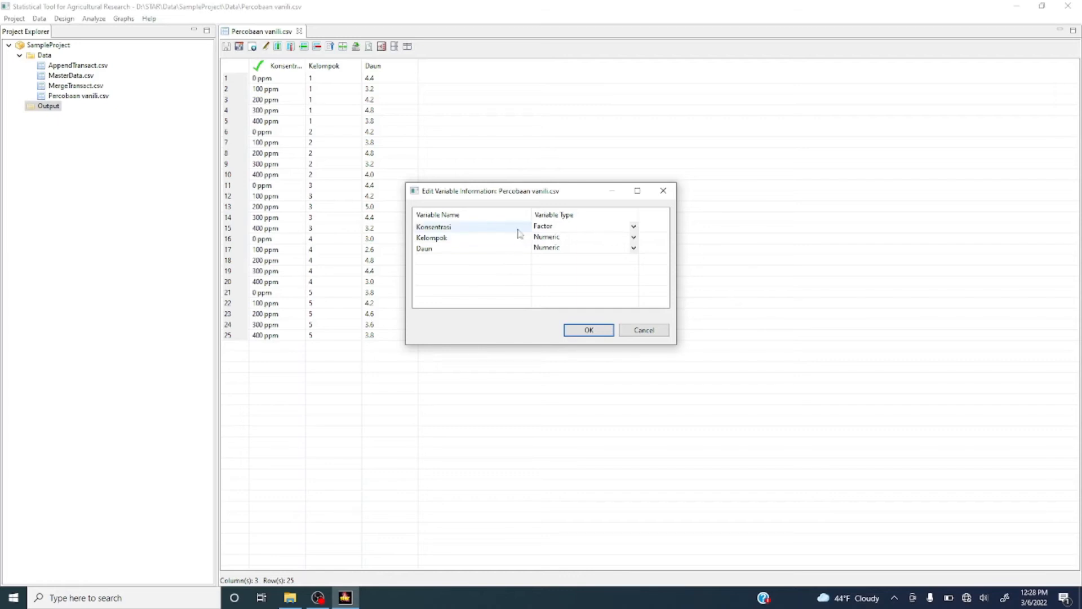
click(634, 236)
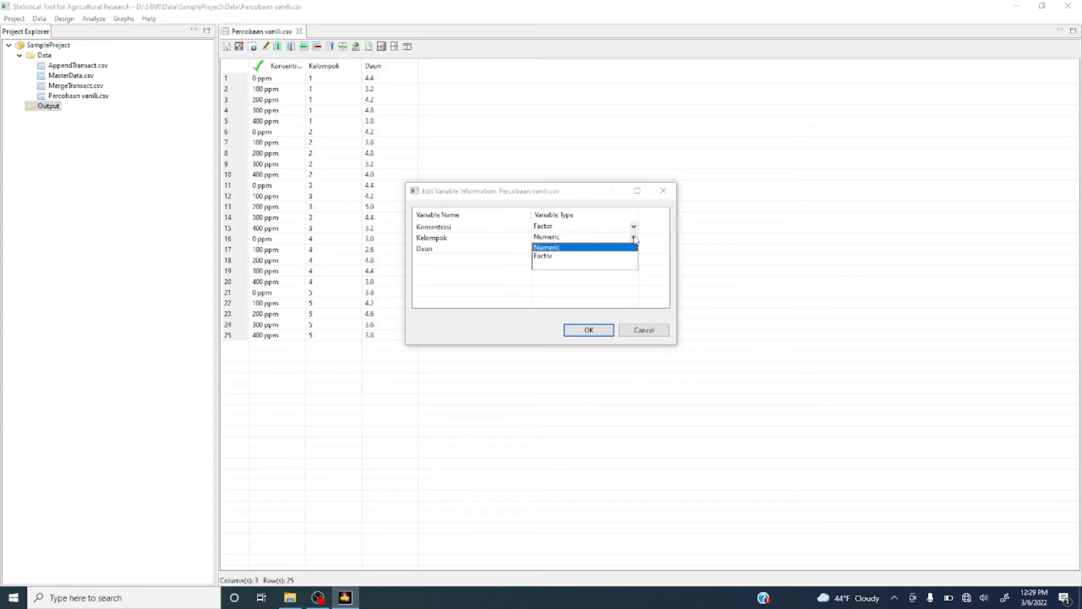
click(544, 257)
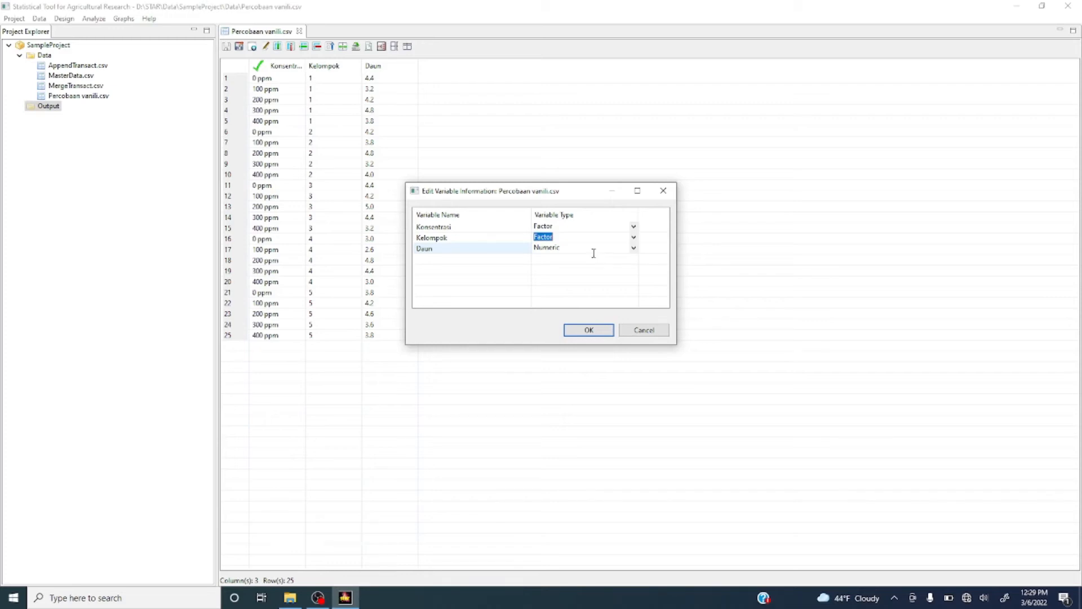
click(589, 333)
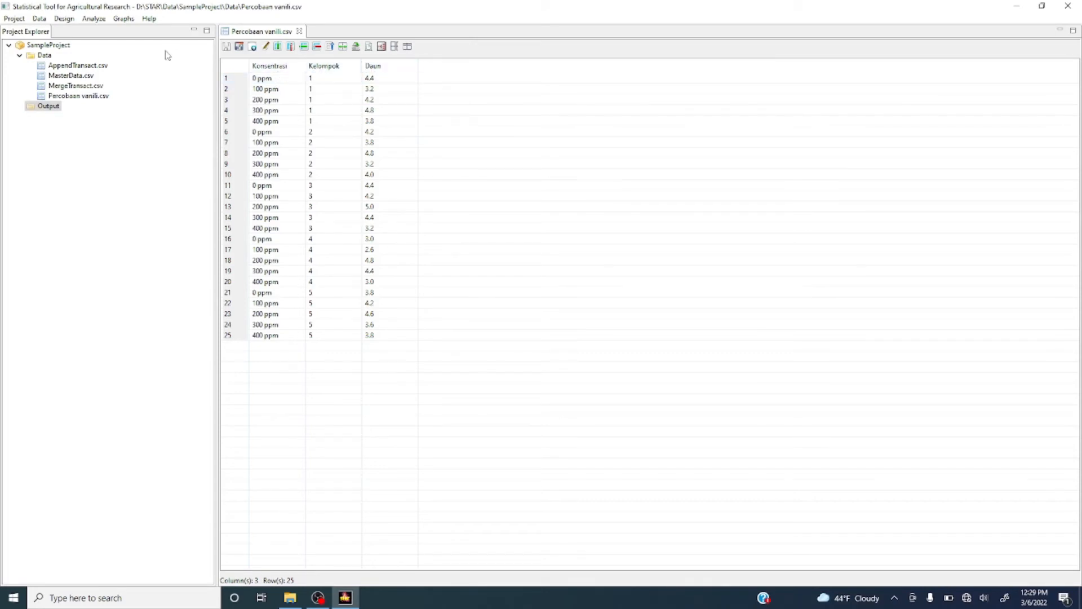
Start a Randomized Complete Block Design analysis of variance on Percobaan vanili.csv and add Daun as the response variable
click(95, 20)
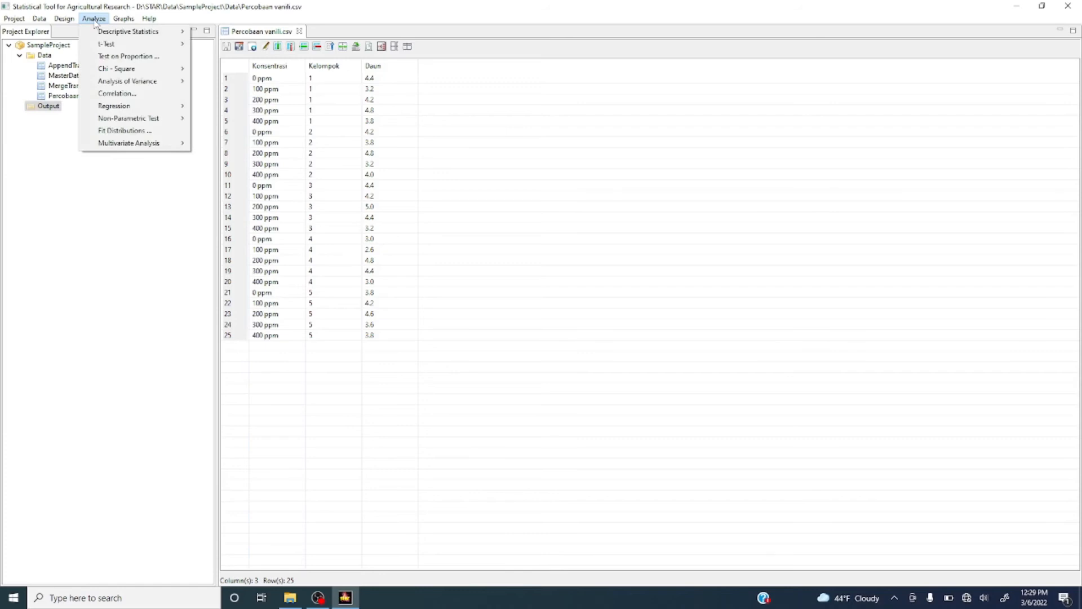
mouse_move(124, 19)
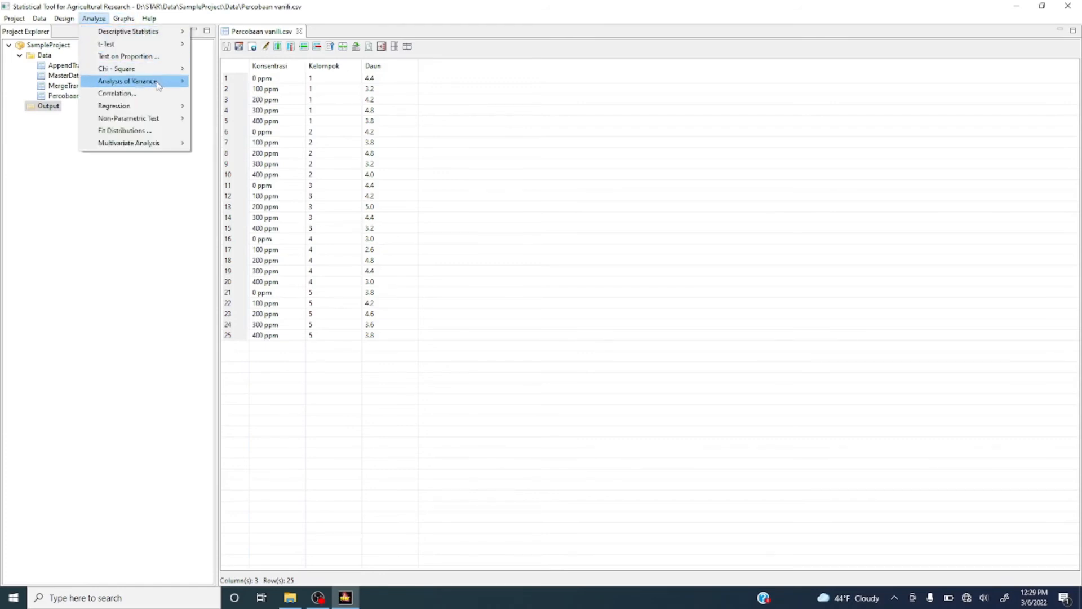
mouse_move(161, 85)
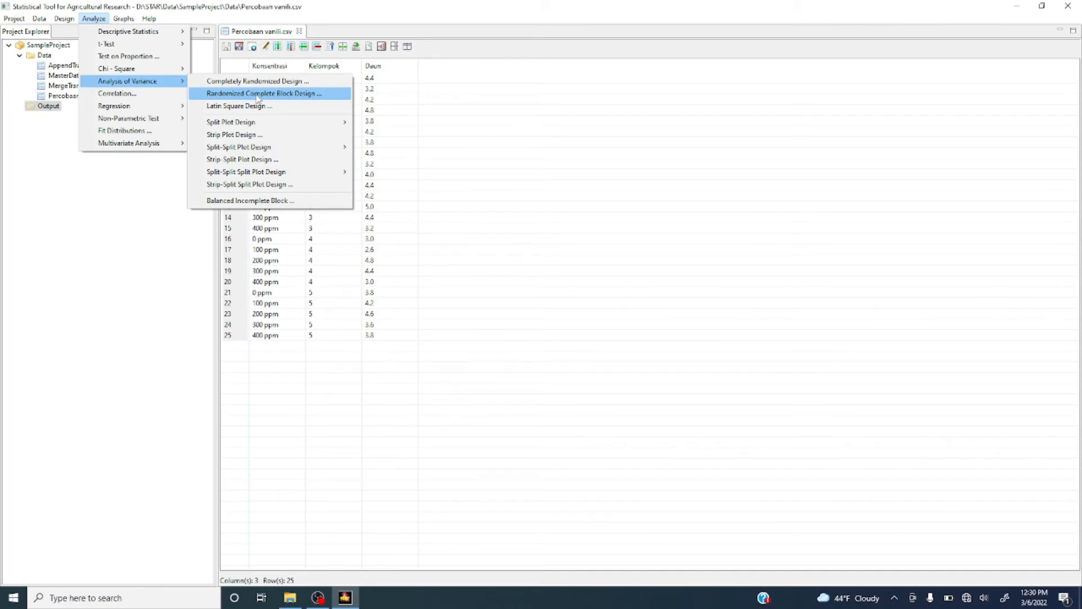
click(303, 97)
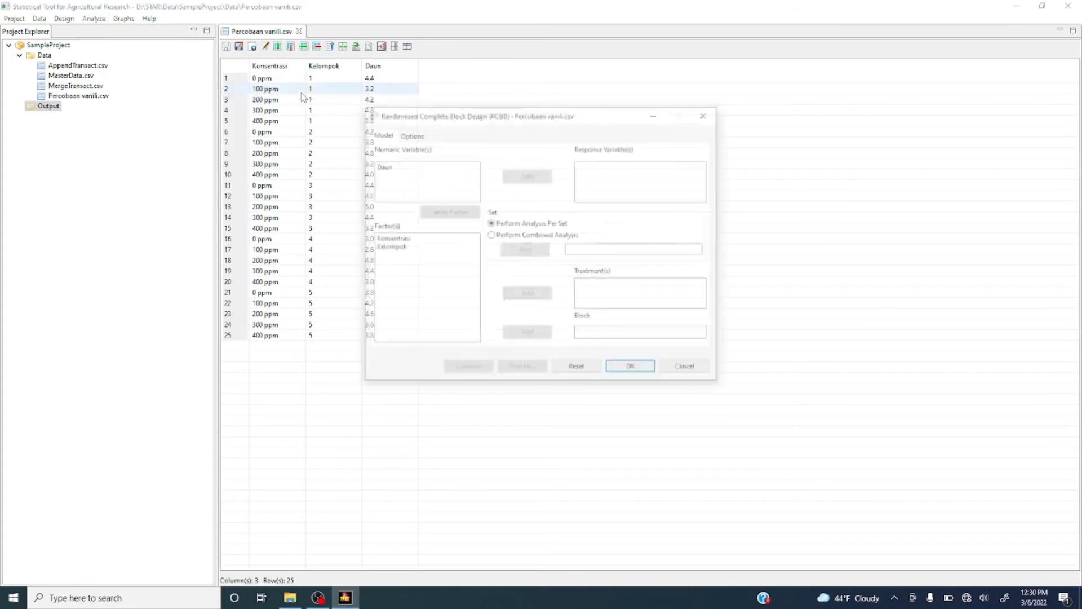
click(389, 174)
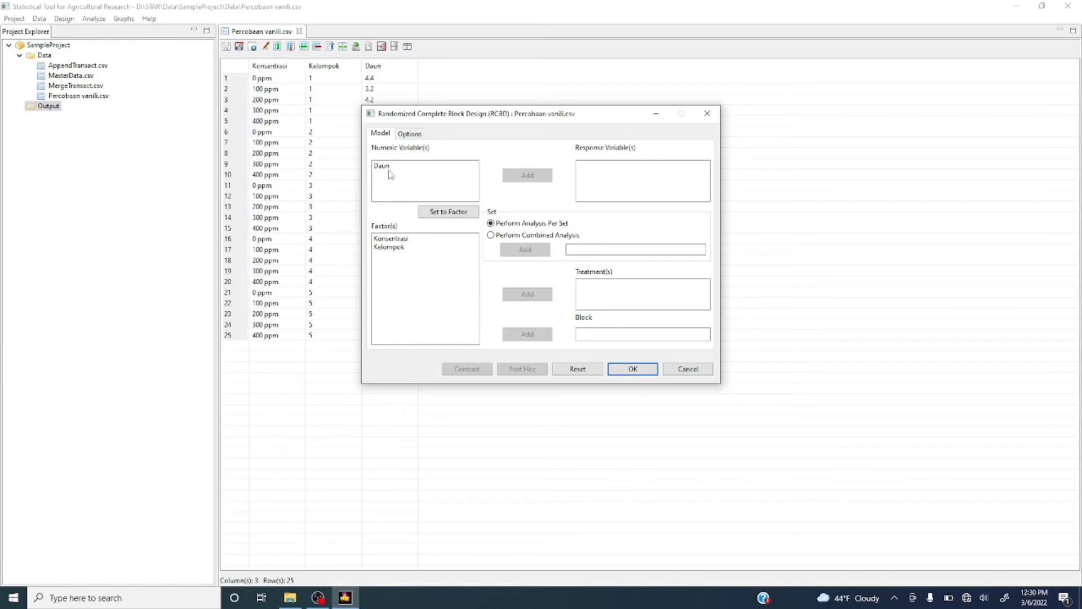
click(406, 136)
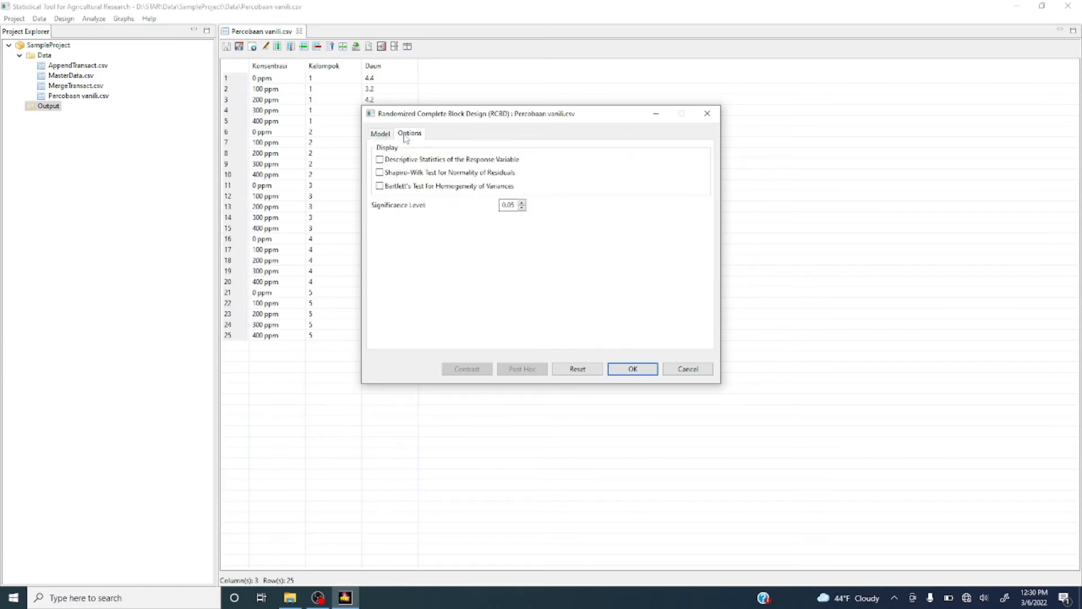
click(383, 139)
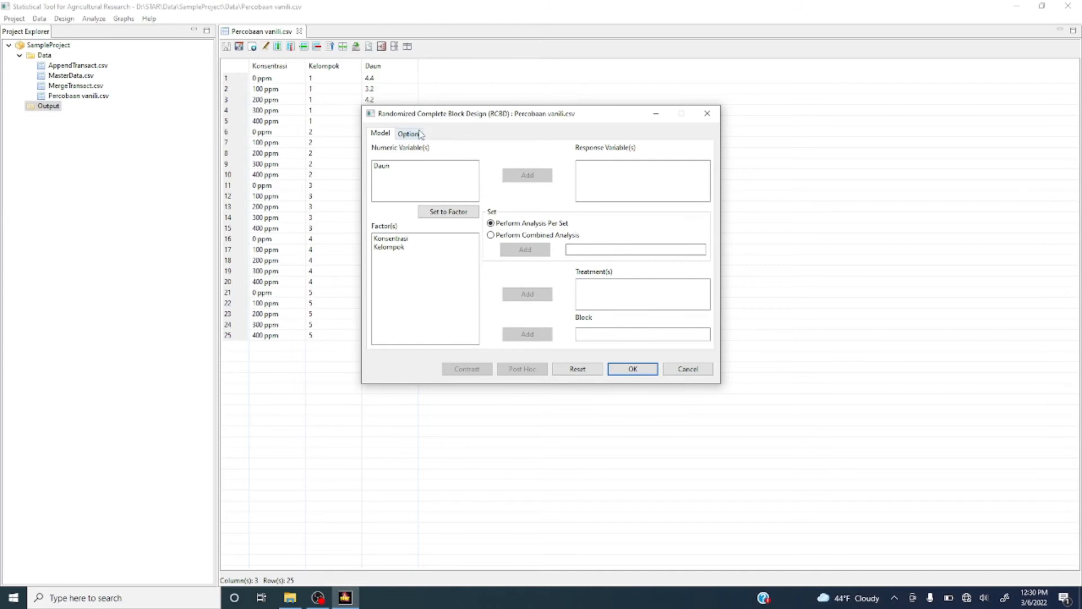
click(389, 172)
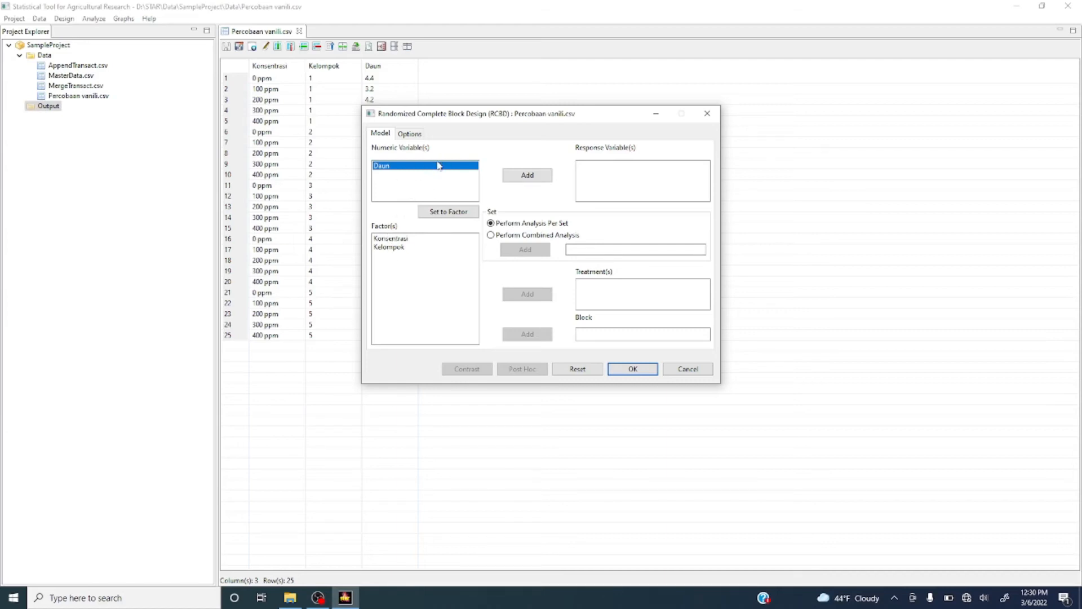
click(528, 175)
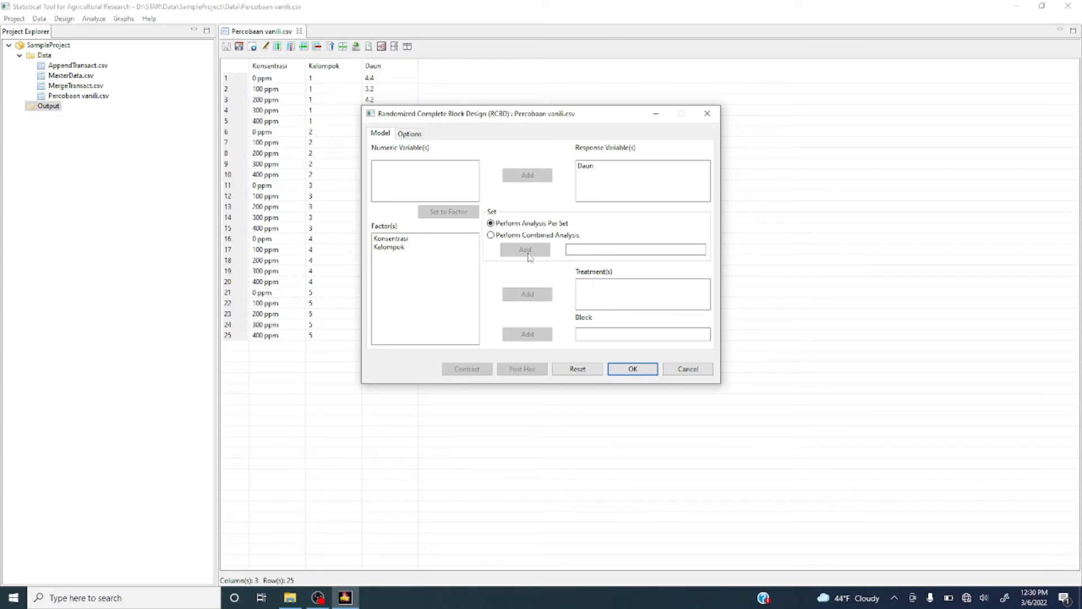
Assign Konsentrasi as the treatment and Kelompok as the block of the RCBD model
click(407, 240)
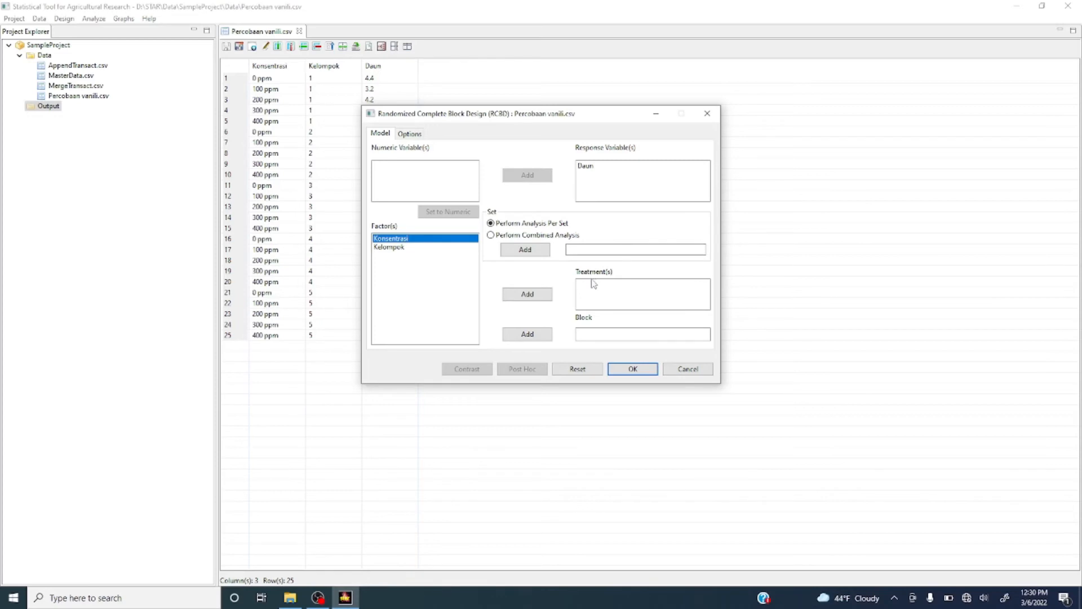
click(527, 294)
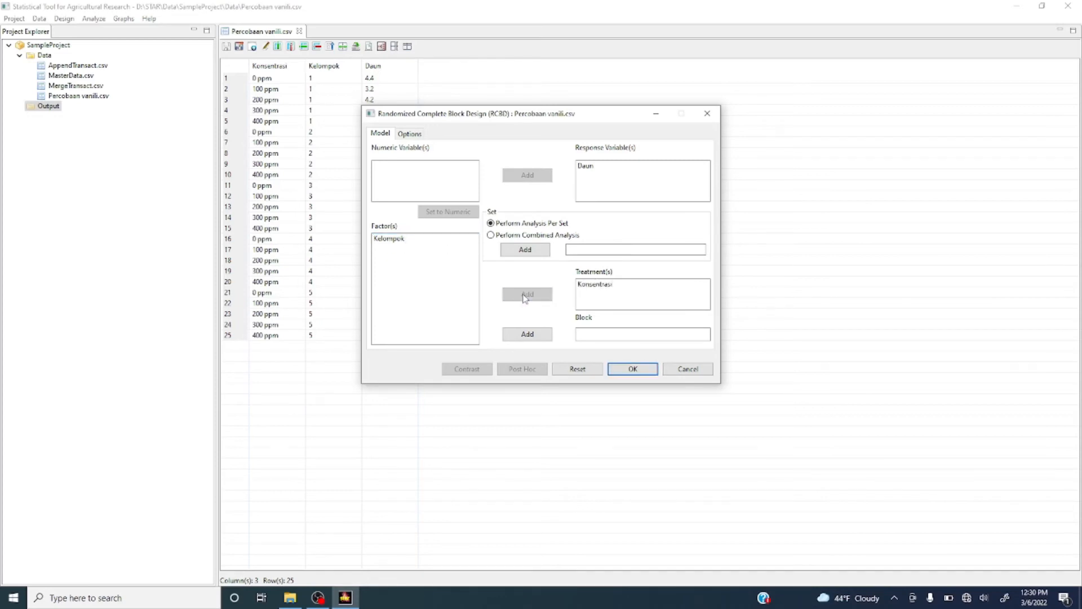
click(397, 240)
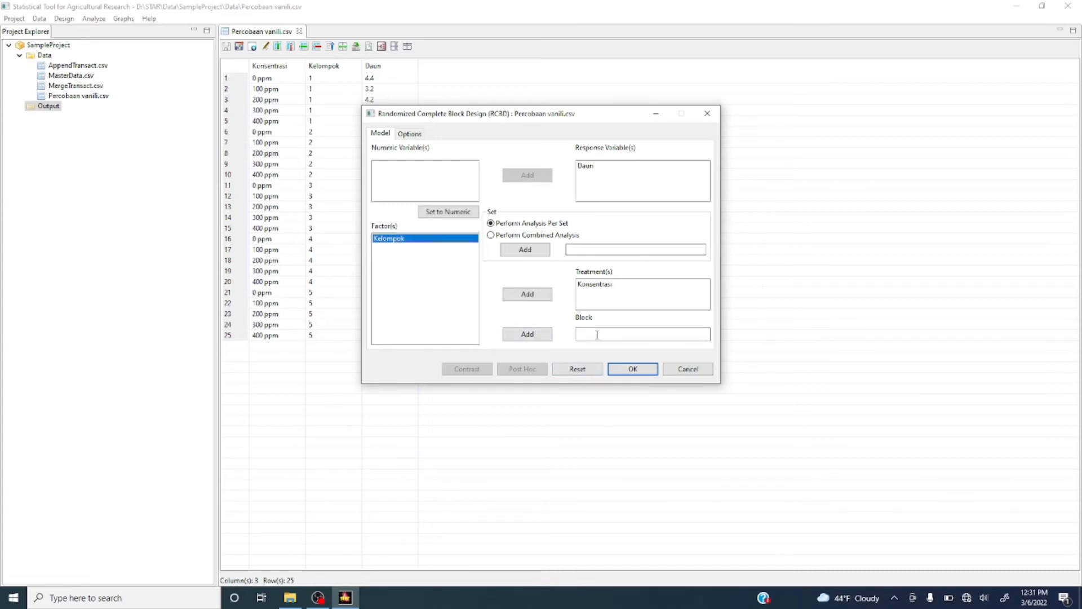
click(527, 335)
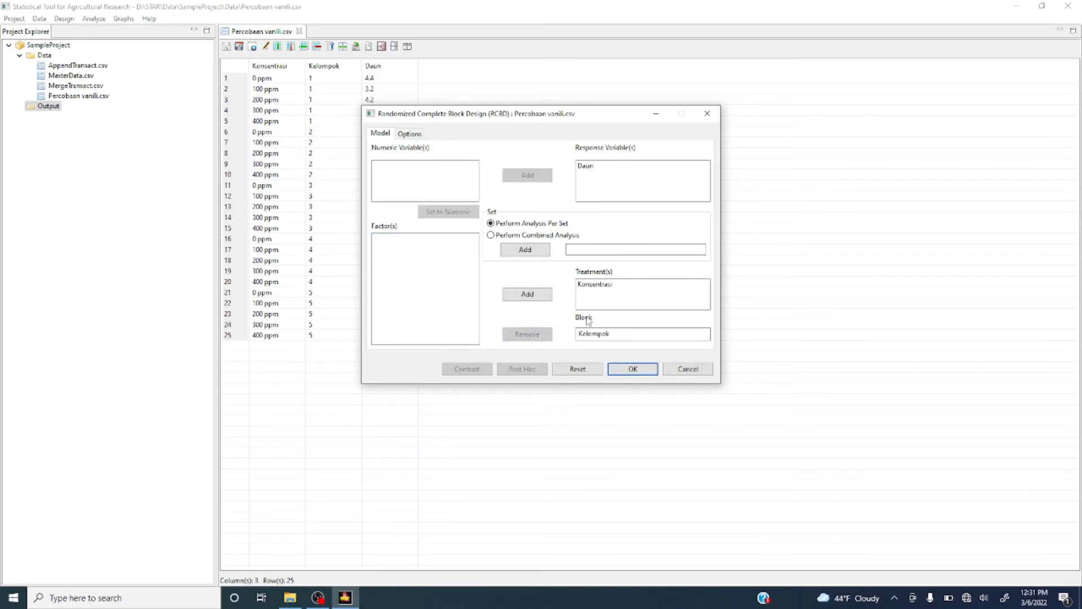
Enable the Shapiro-Wilk normality test and Bartlett's homogeneity of variances test, and run the RCBD analysis
click(419, 139)
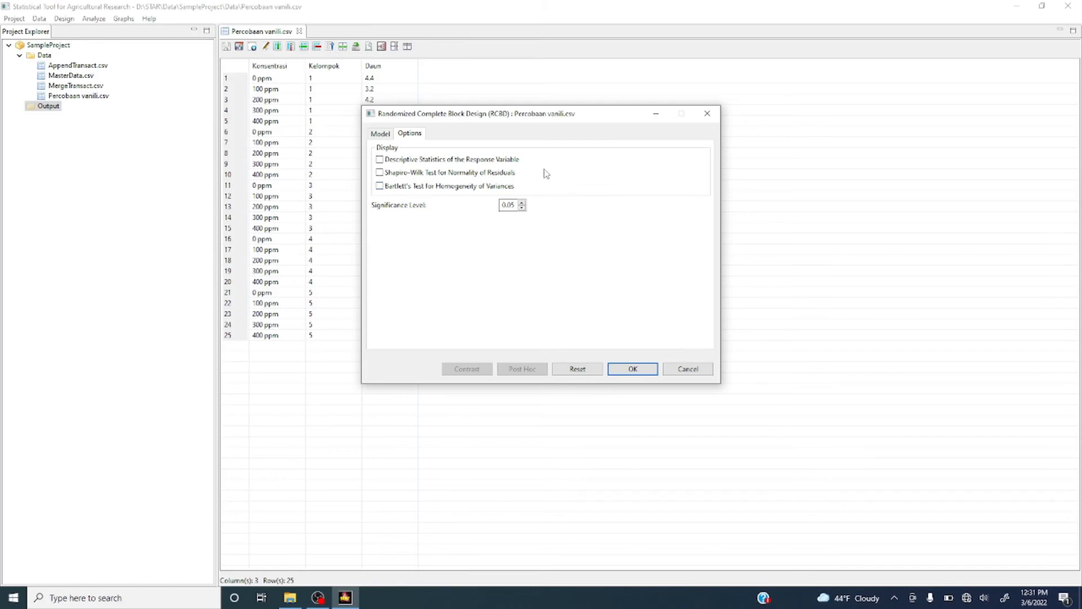
click(380, 173)
click(625, 375)
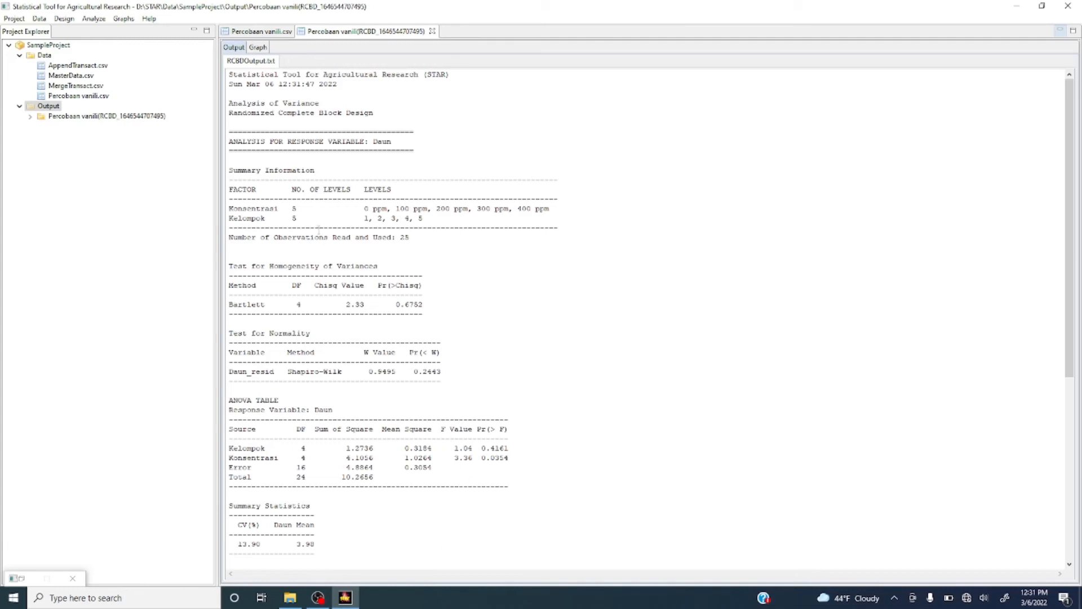
Examine the homogeneity and normality tests and the Kelompok and Konsentrasi rows of the ANOVA table in the RCBD output
click(73, 117)
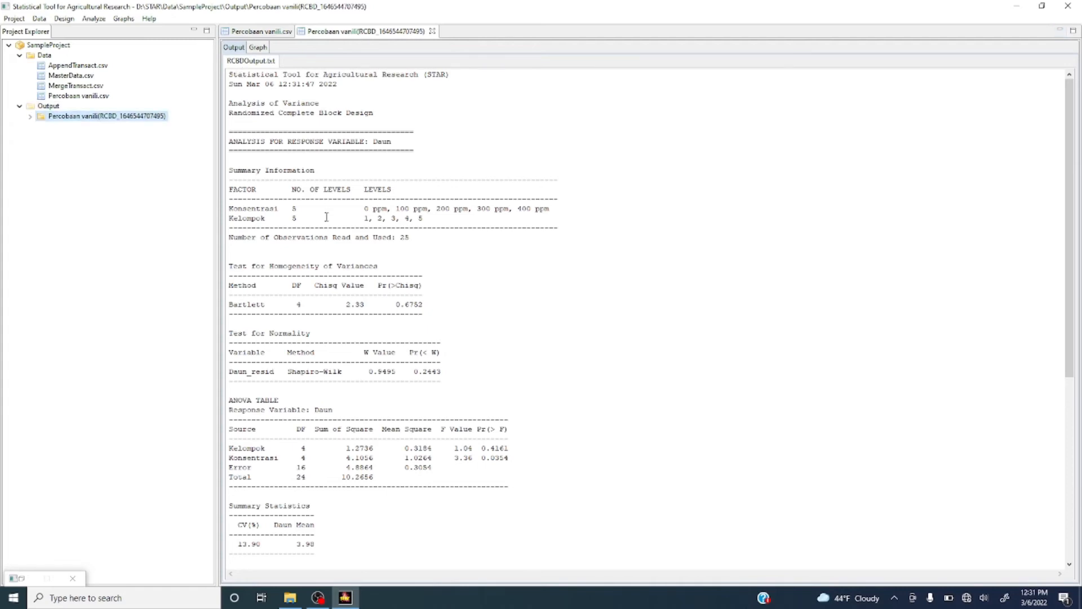
click(362, 304)
scroll(299, 220, down, 2)
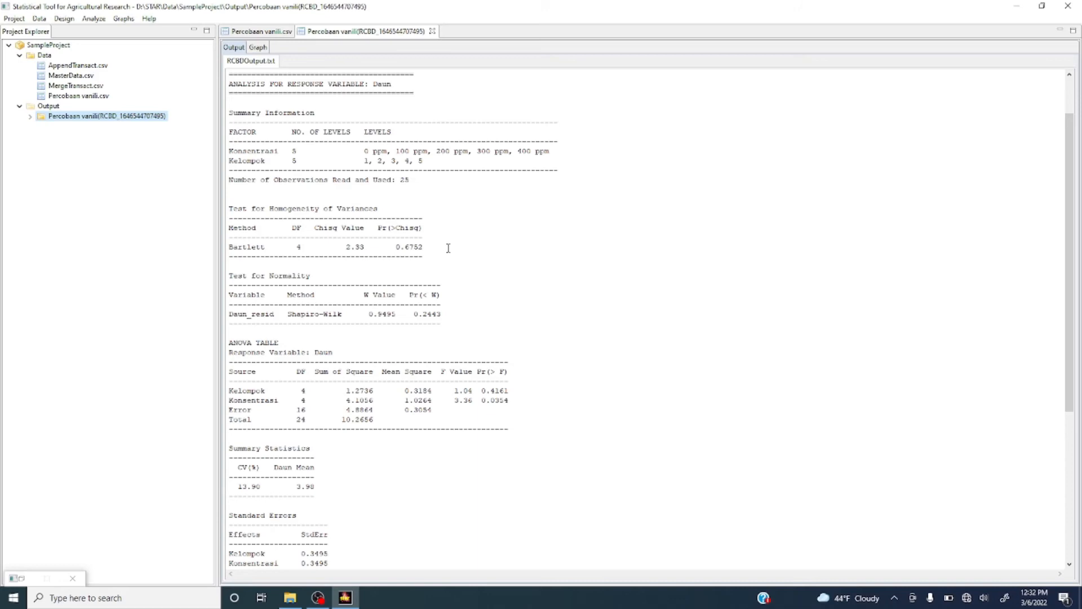
scroll(449, 265, down, 1)
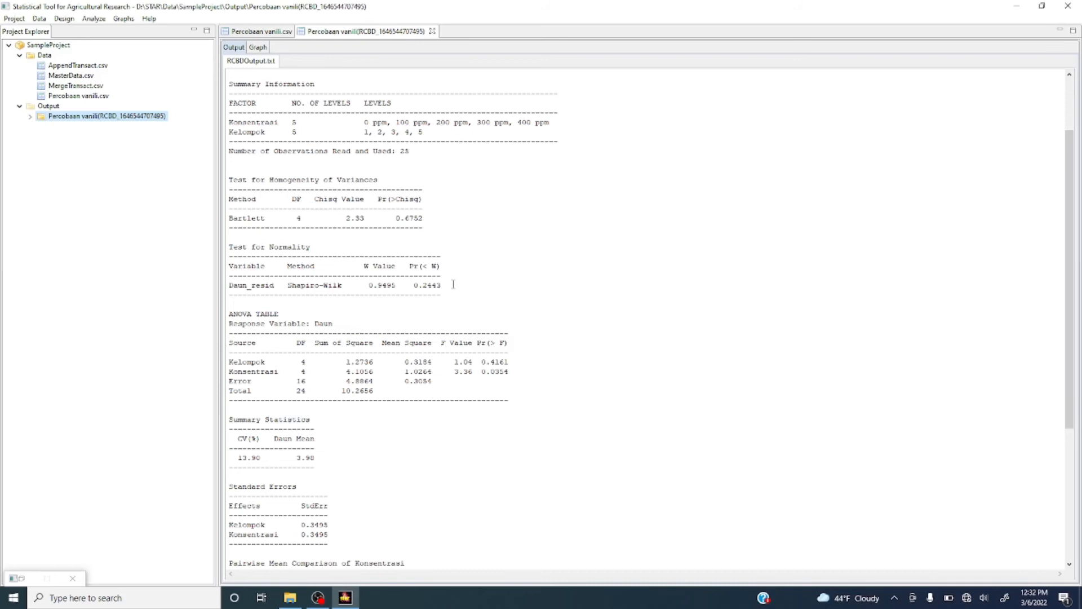
scroll(466, 292, down, 1)
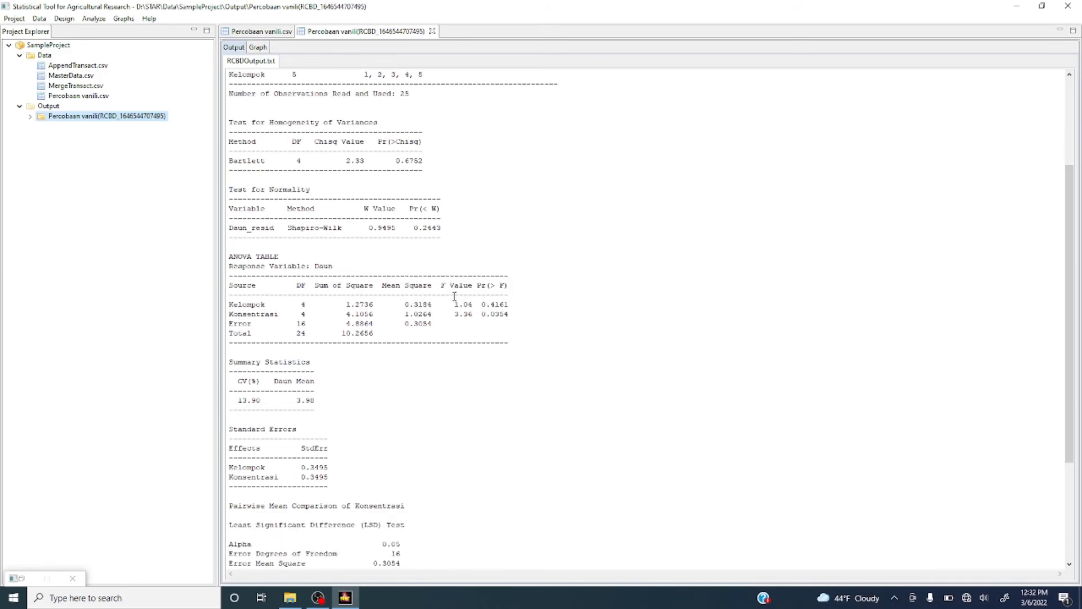
scroll(455, 297, down, 1)
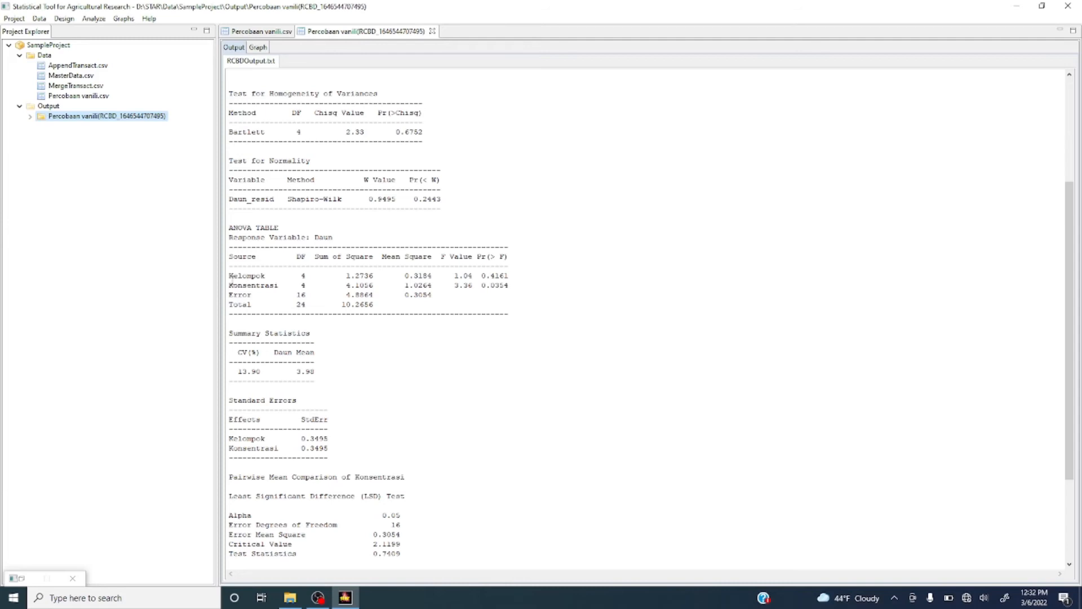
drag(229, 276, 512, 285)
click(439, 278)
drag(230, 285, 522, 284)
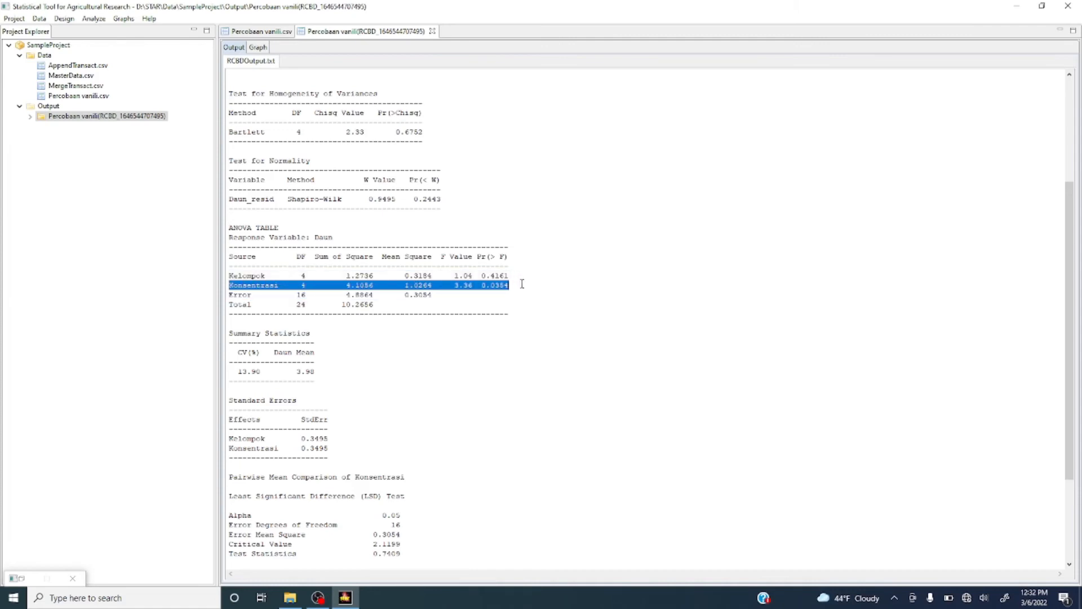
click(455, 288)
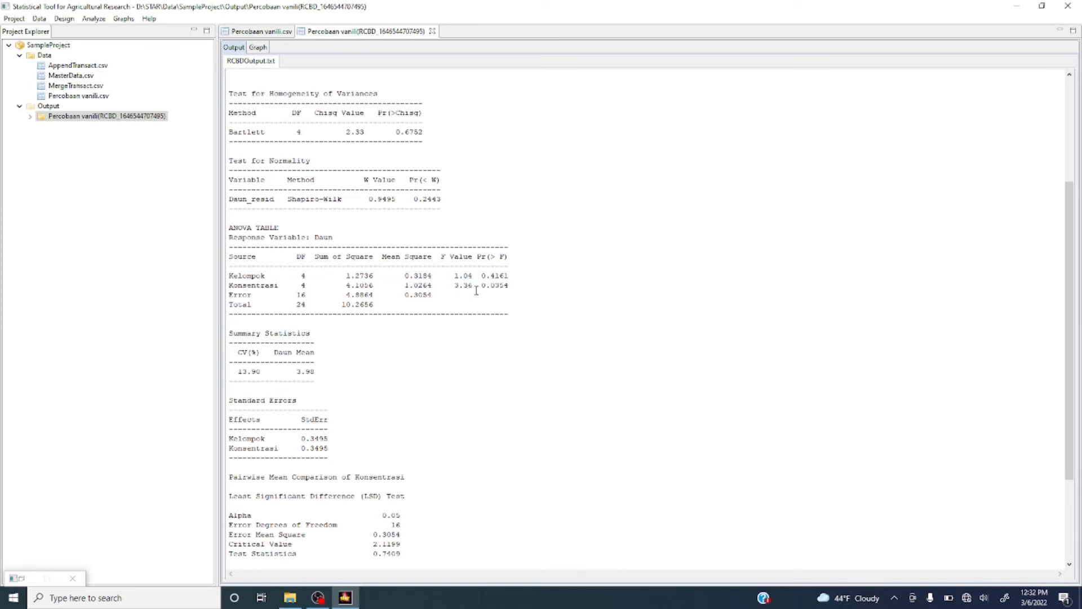
drag(482, 286, 509, 287)
scroll(519, 287, down, 1)
scroll(520, 289, down, 1)
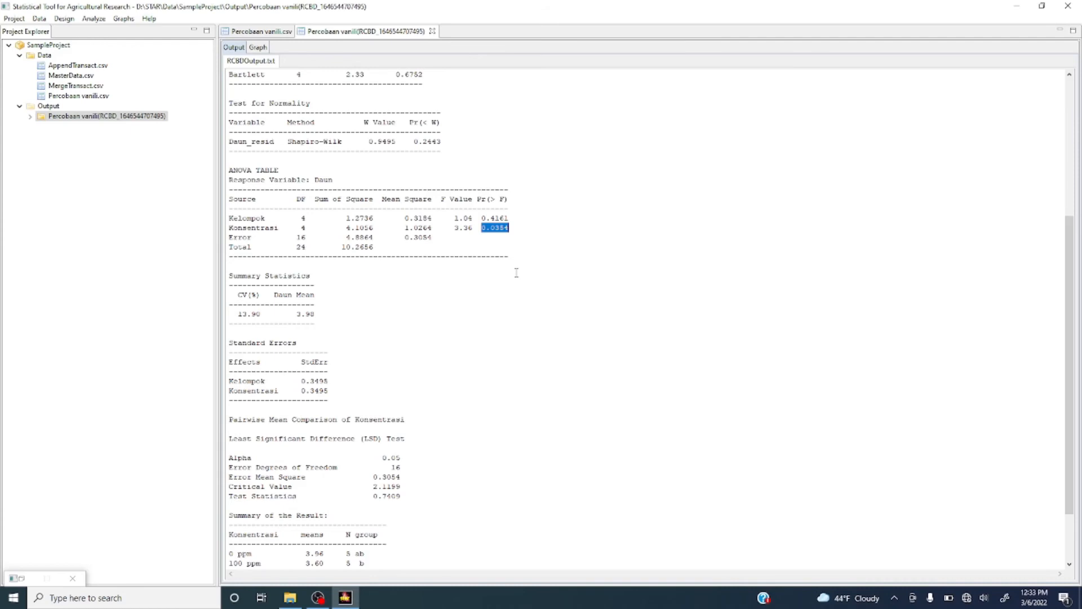
Examine the coefficient of variation and the LSD pairwise comparison of the Konsentrasi means in the RCBD output
scroll(516, 272, down, 1)
drag(239, 286, 264, 289)
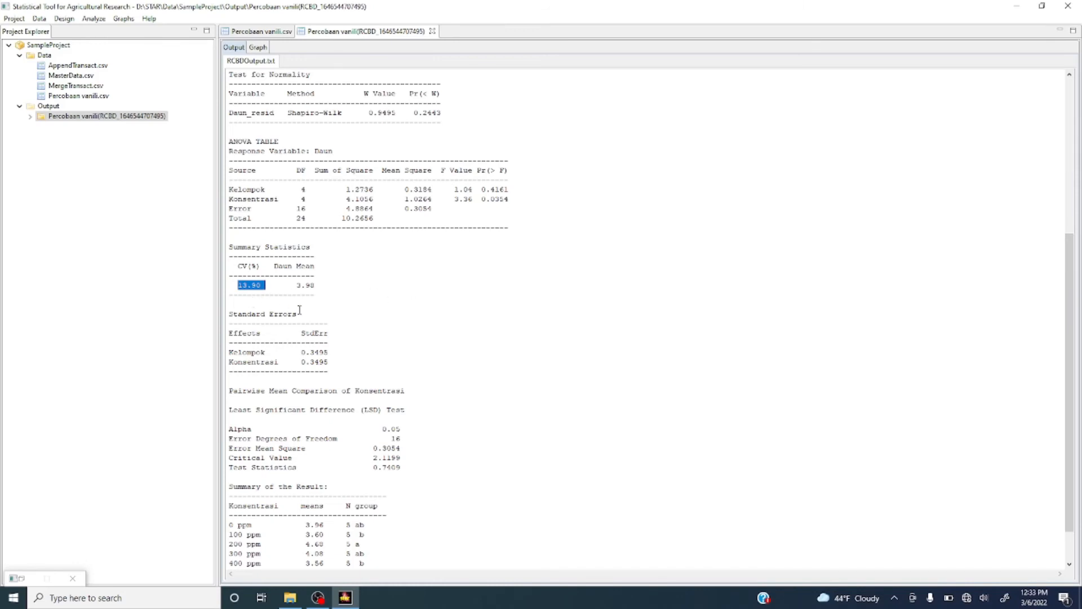
click(341, 289)
drag(234, 284, 264, 285)
click(388, 294)
scroll(347, 389, down, 2)
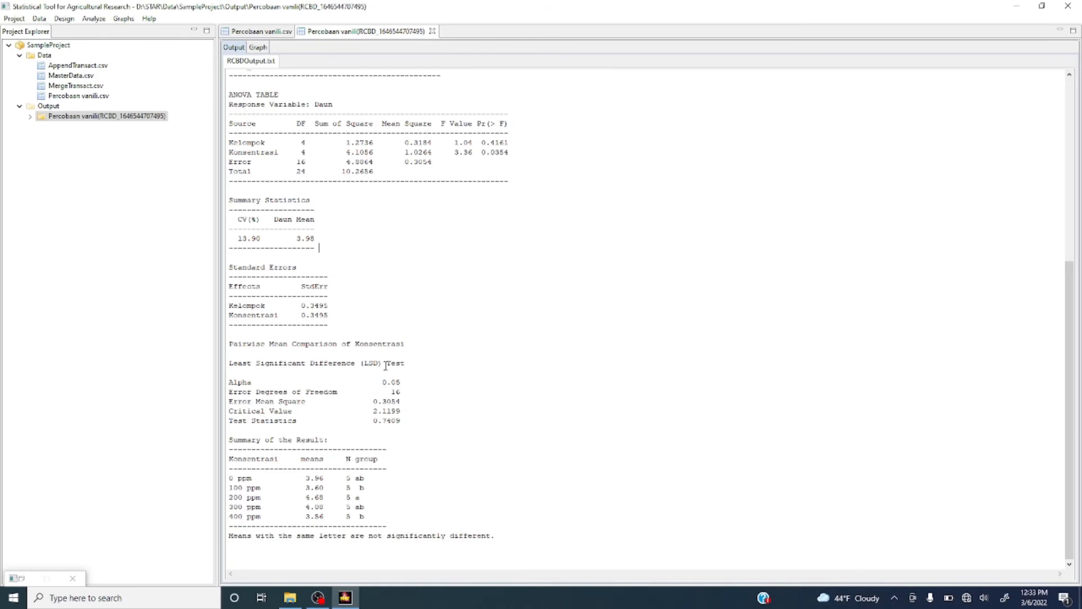
click(297, 370)
scroll(251, 70, up, 10)
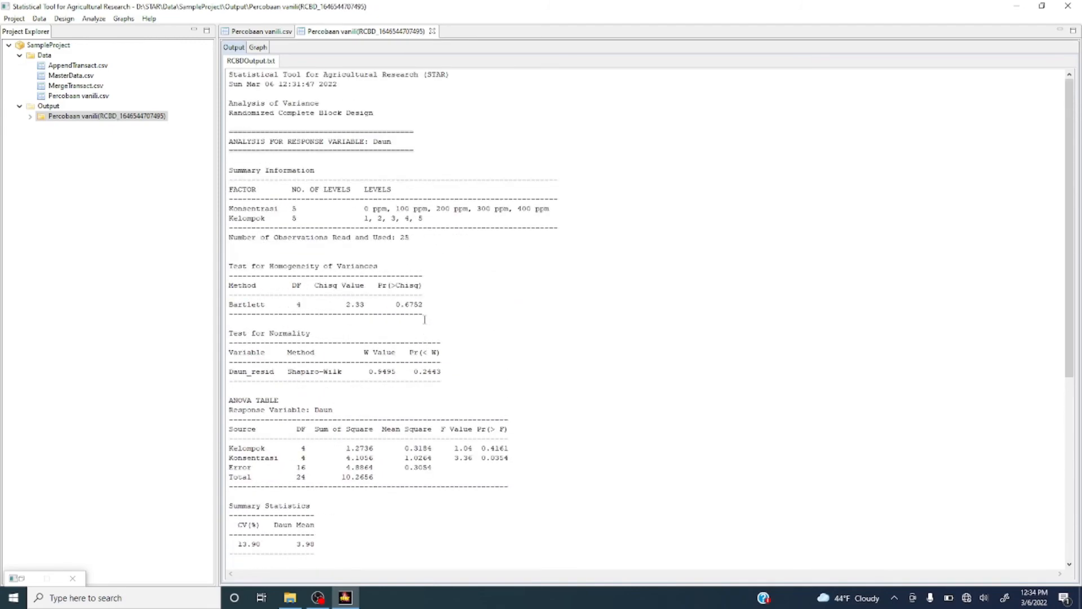
scroll(424, 320, down, 10)
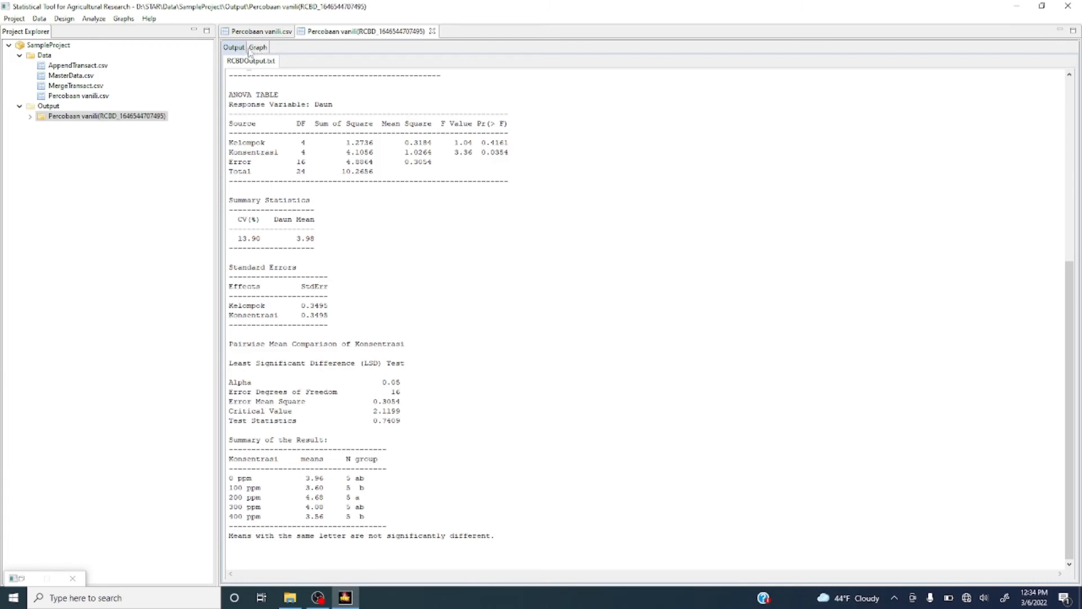
View the boxplot of Daun and the residual and normal Q-Q plots, and return to the start of the text output
click(257, 48)
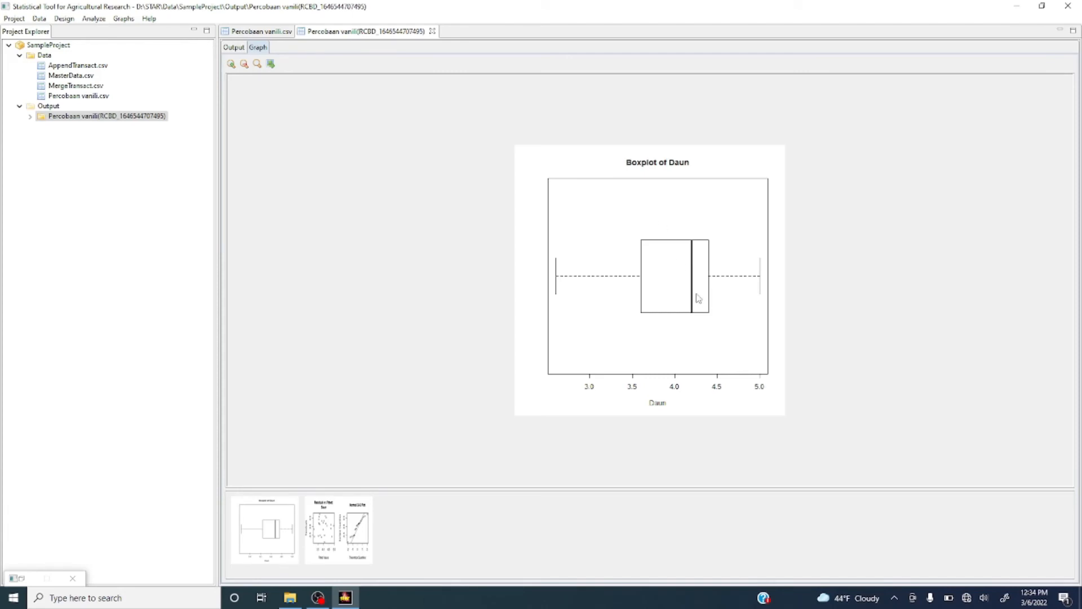
click(350, 535)
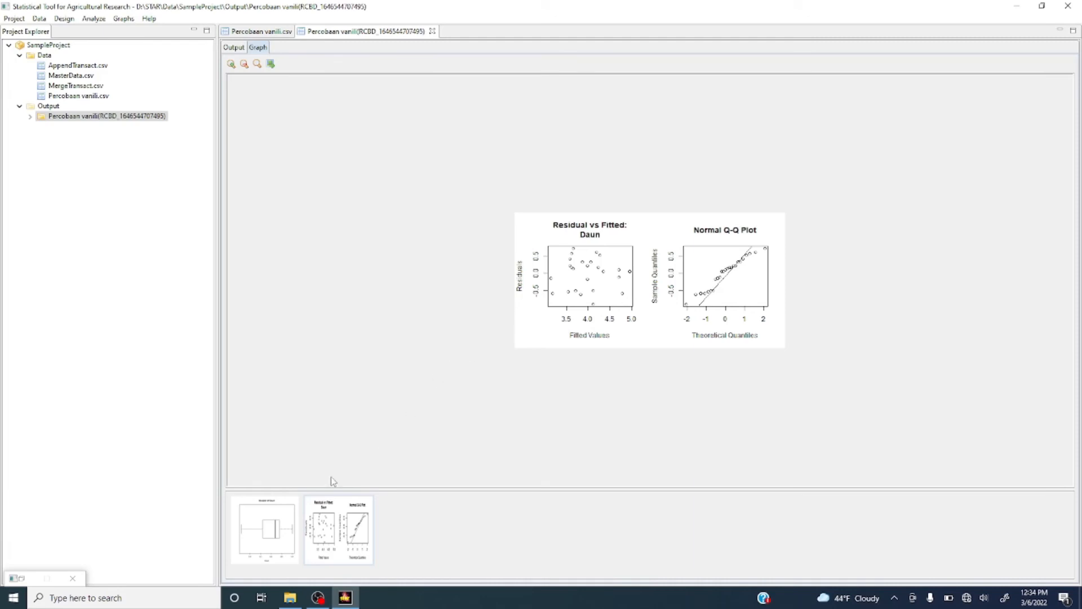
click(235, 48)
scroll(309, 198, up, 6)
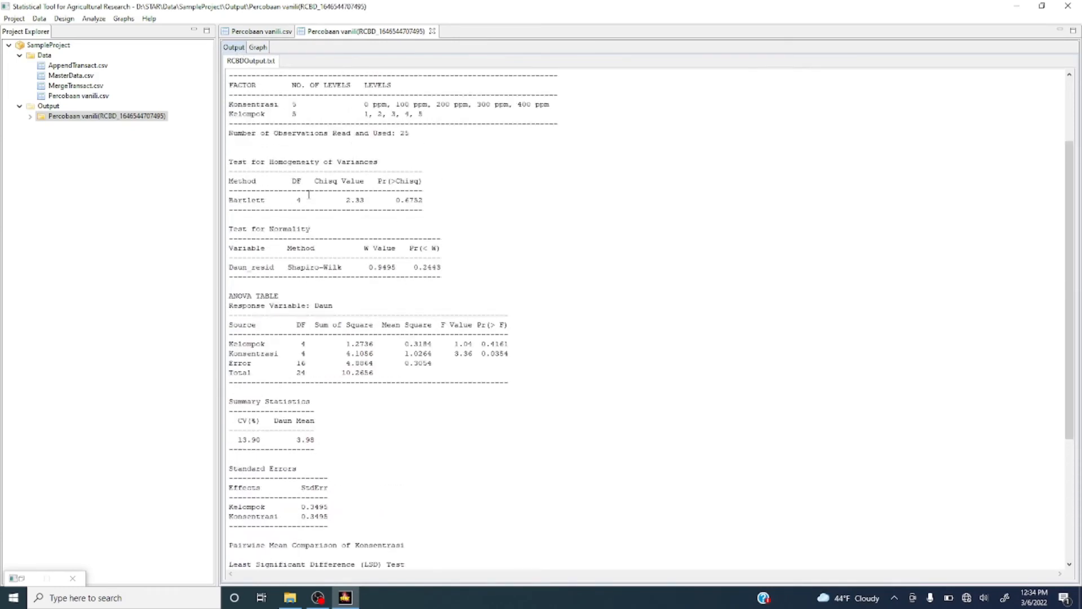
scroll(309, 198, up, 3)
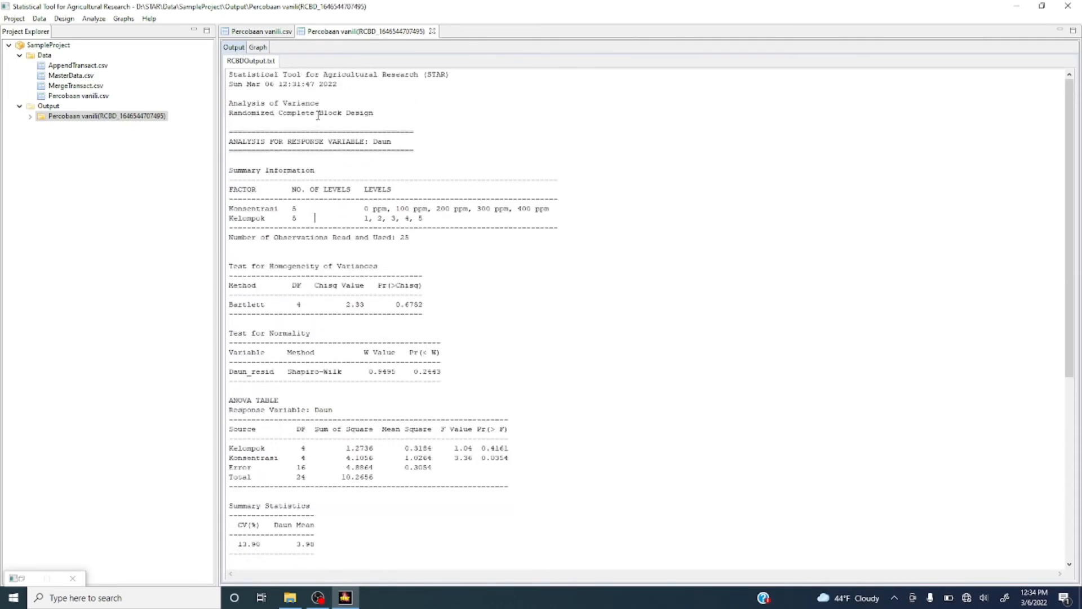
Run the Duncan Multiple Range post hoc test (DMRT) on the response variable Daun from the RCBD analysis of Percobaan vanili.csv
click(265, 33)
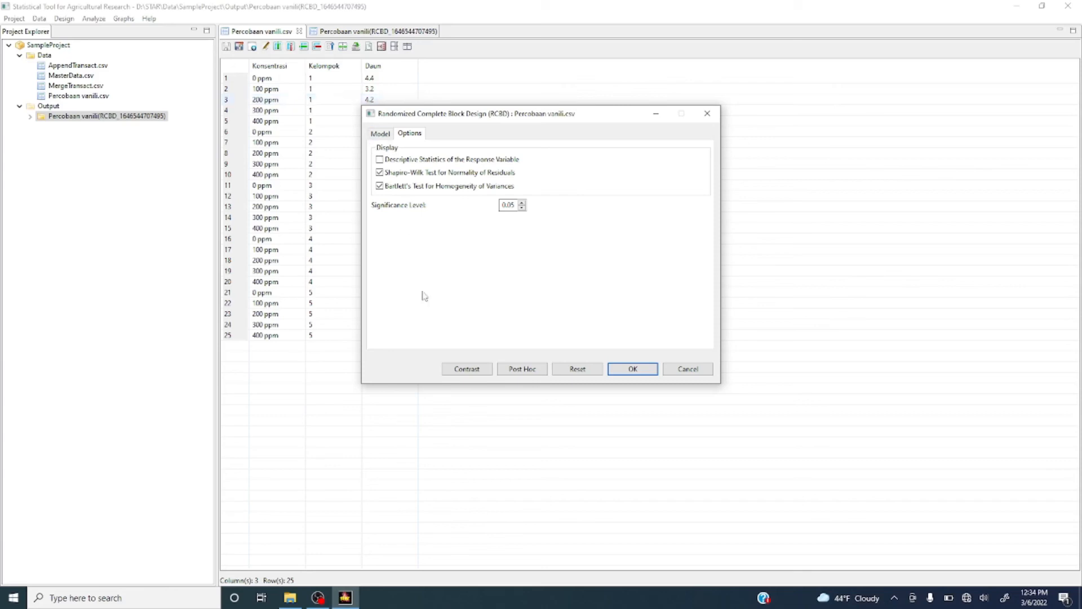
click(528, 369)
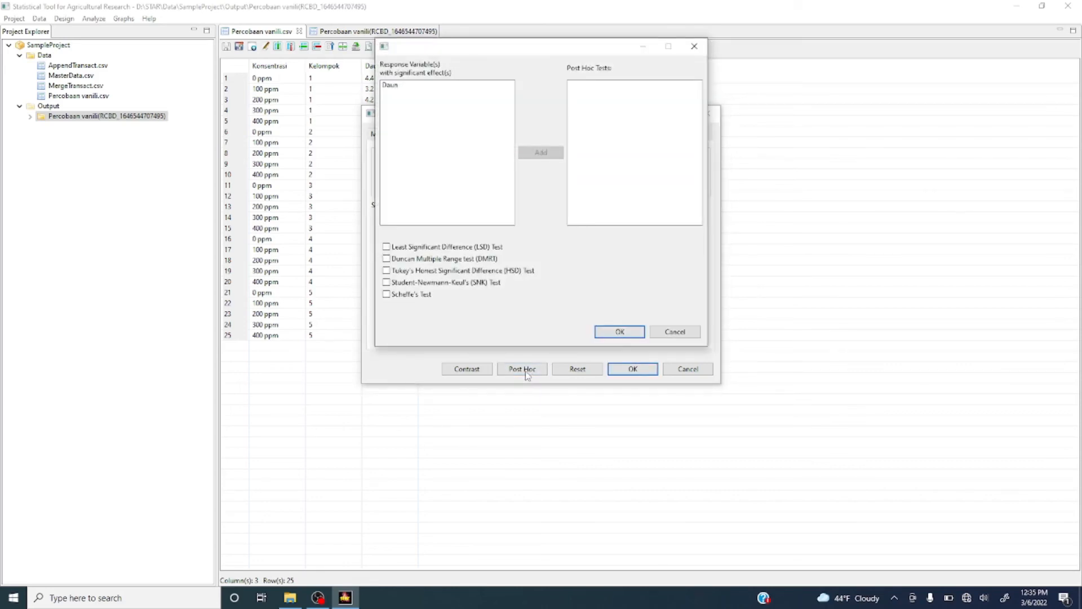
click(395, 85)
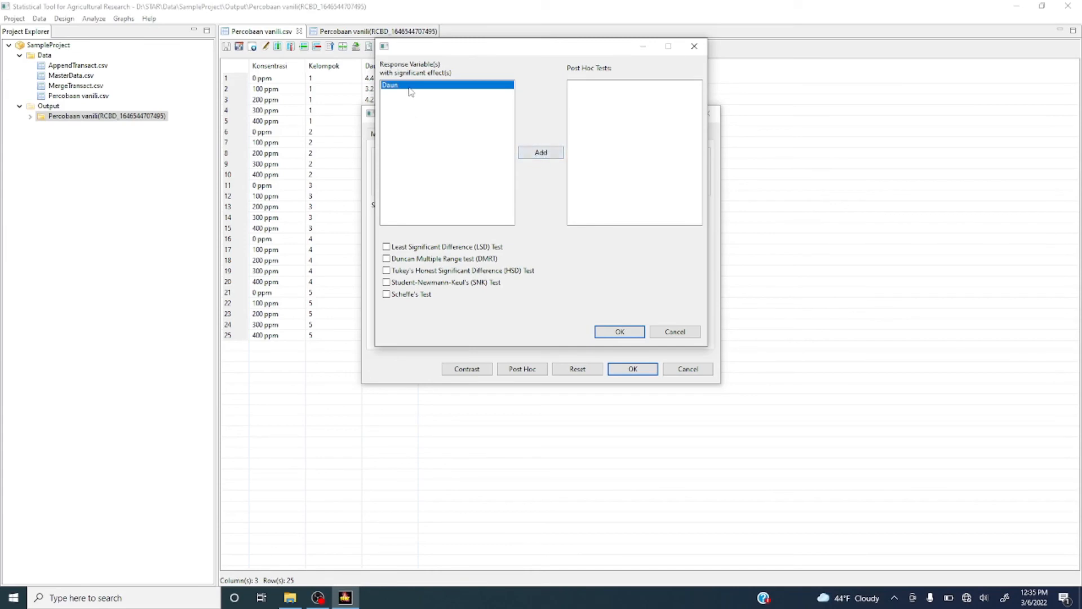
click(543, 152)
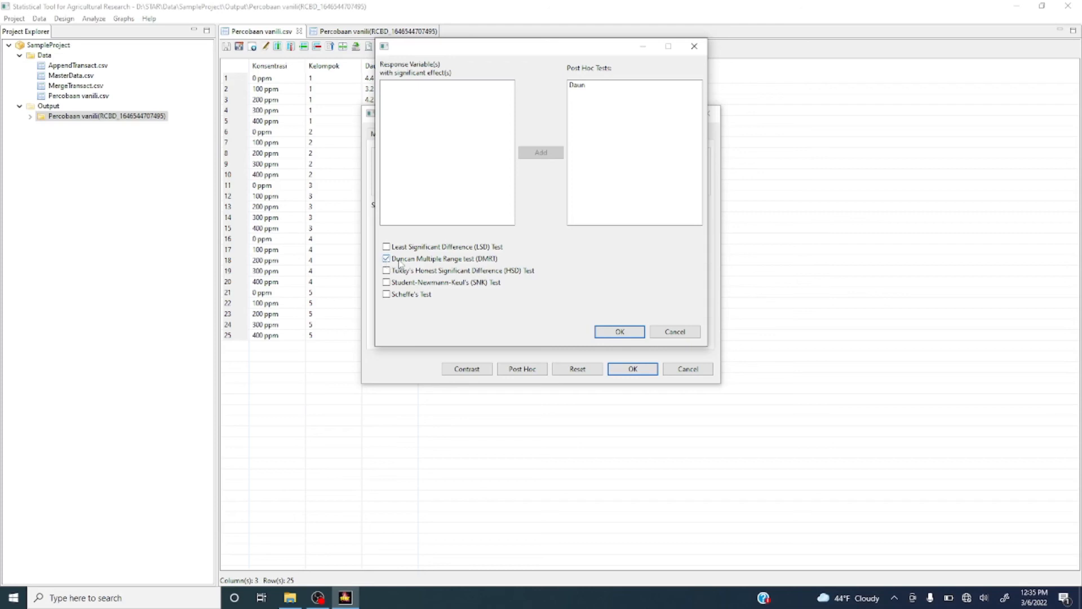
click(619, 334)
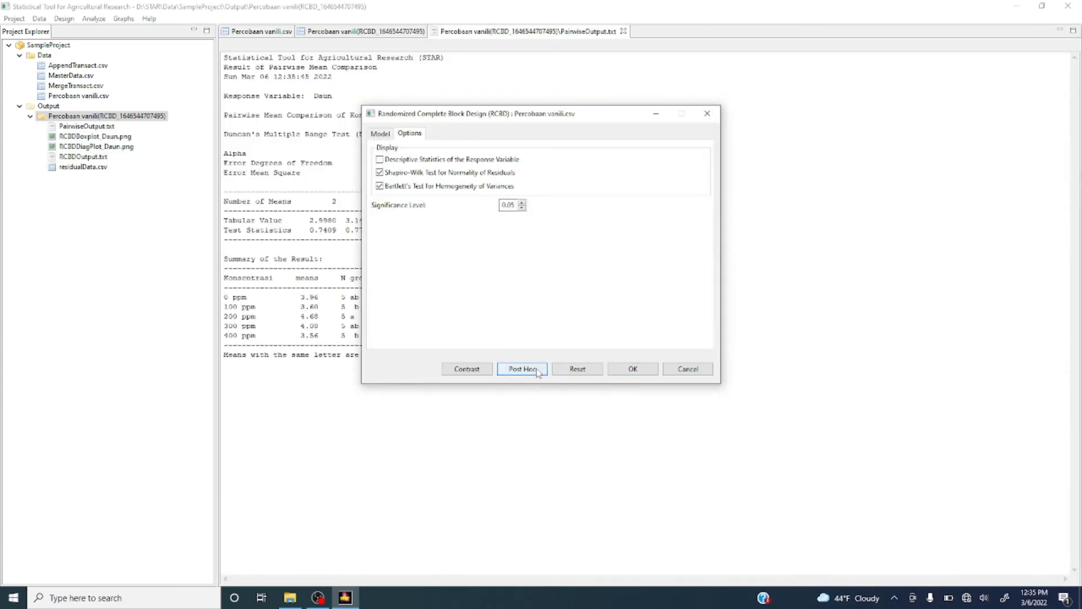
click(636, 370)
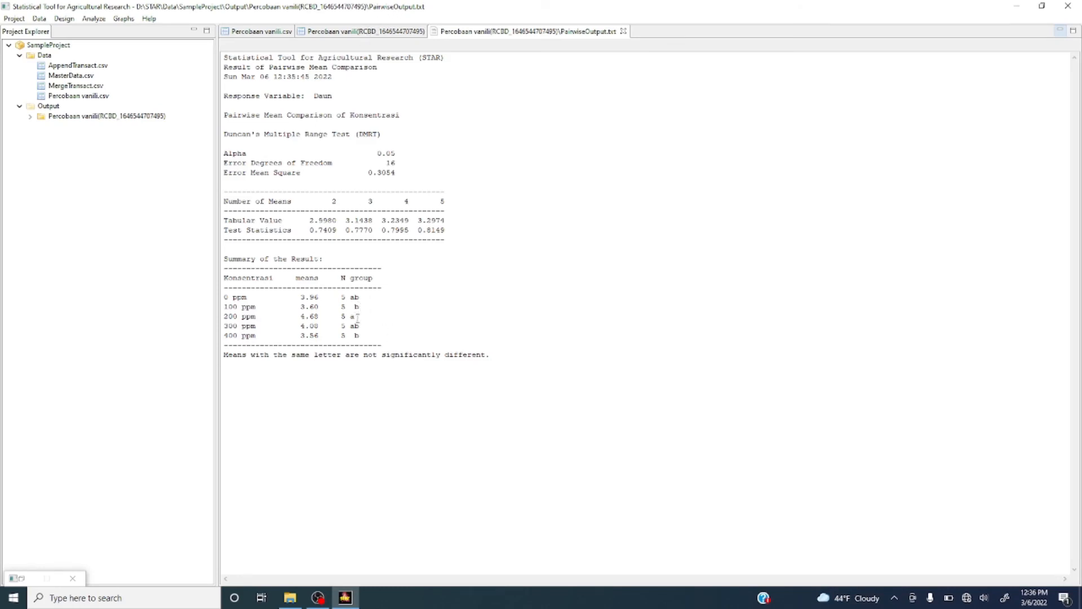
Compare the LSD grouping of the Konsentrasi means in the RCBD output with the grouping in the Duncan pairwise output
click(389, 33)
scroll(391, 254, down, 2)
scroll(391, 254, down, 5)
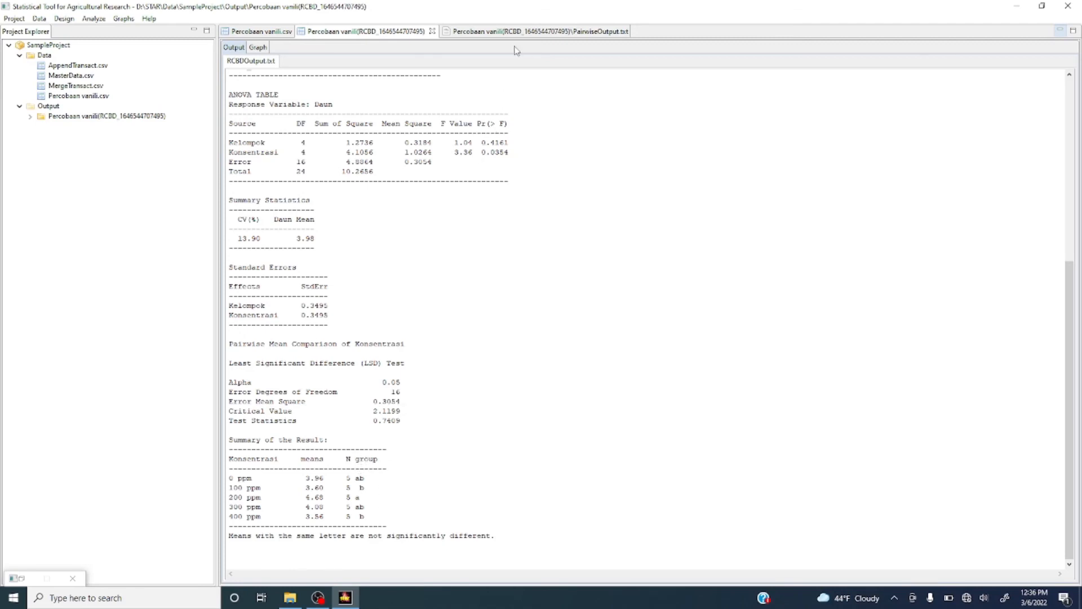
click(494, 34)
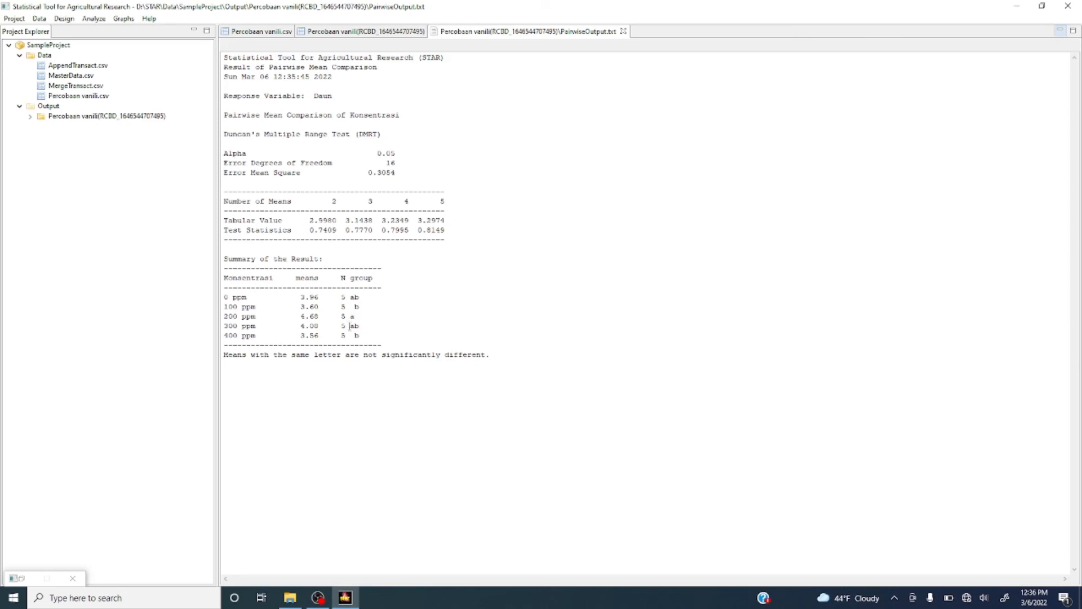
click(377, 32)
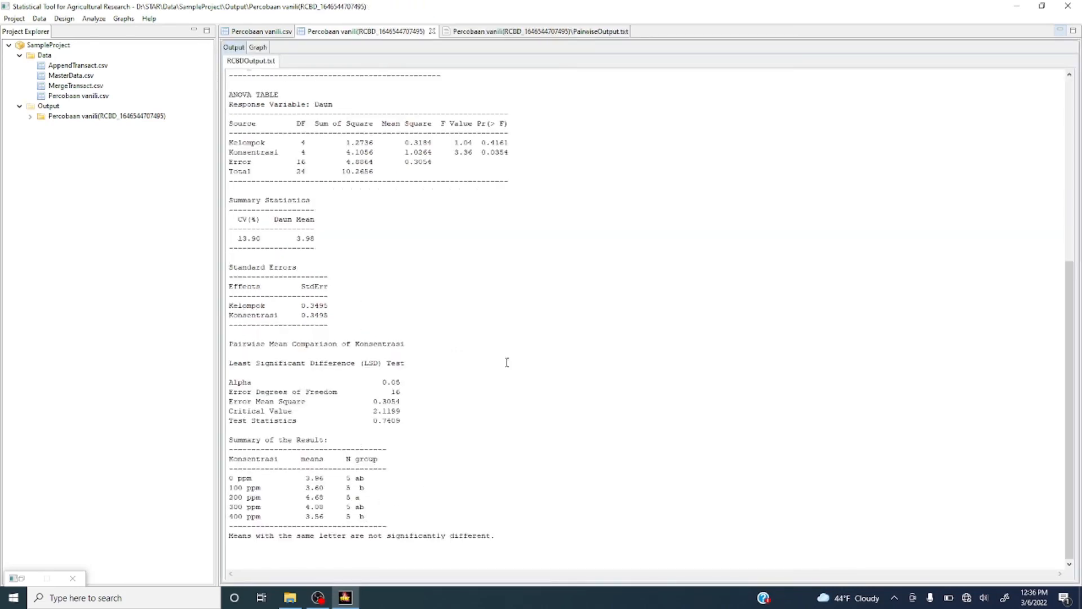
click(550, 34)
click(364, 32)
click(480, 31)
click(383, 31)
click(578, 32)
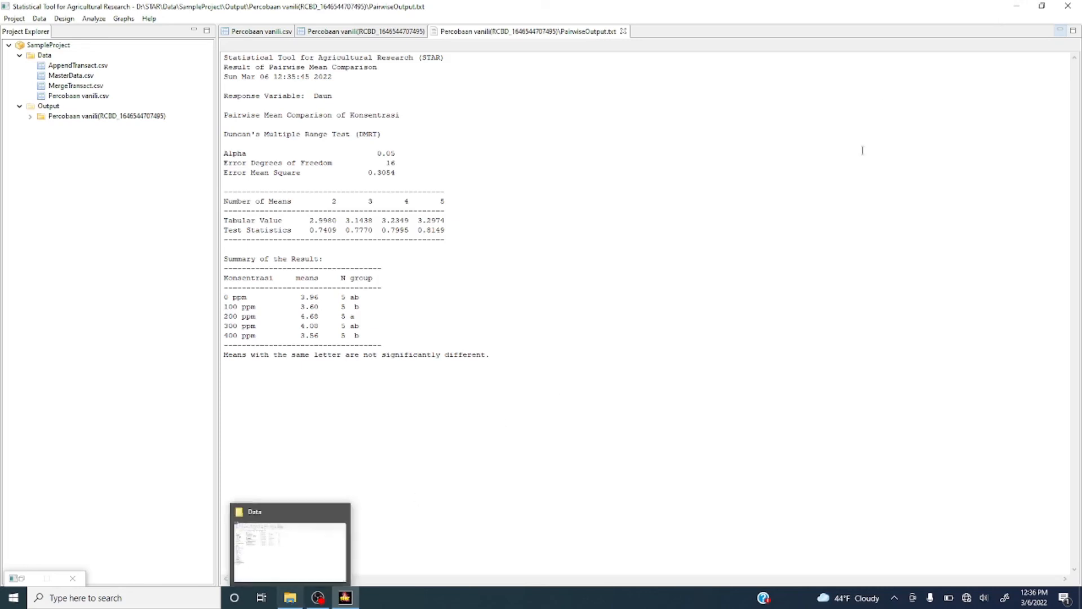
Reduce the STAR window to a smaller size and open the Excel workbook ZPT Auksin-Satu Faktor-DMRT from the R folder
click(1042, 6)
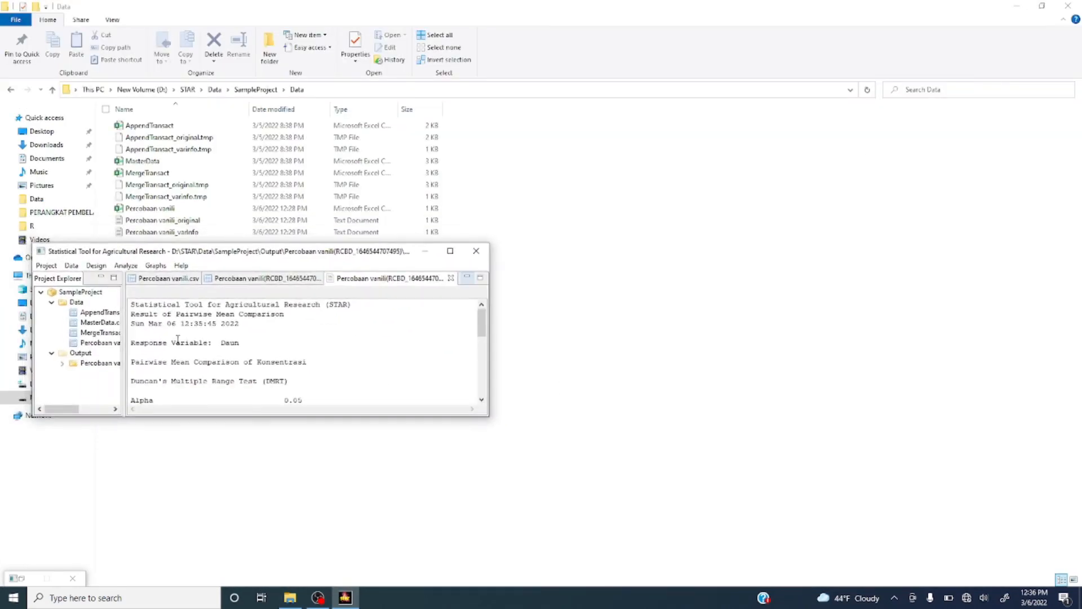
drag(243, 251, 665, 181)
click(29, 228)
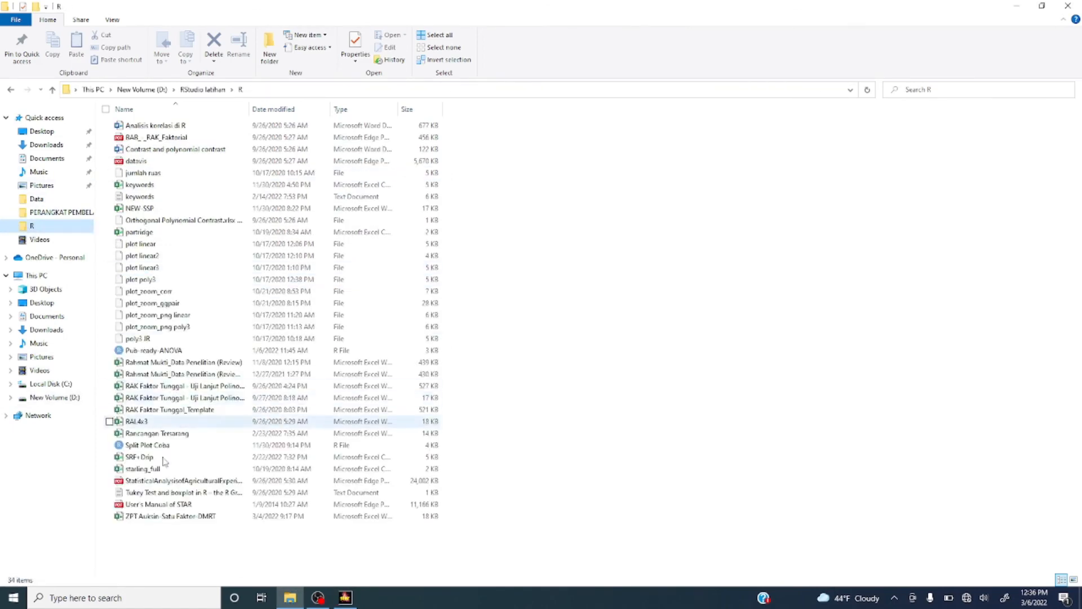
double_click(160, 516)
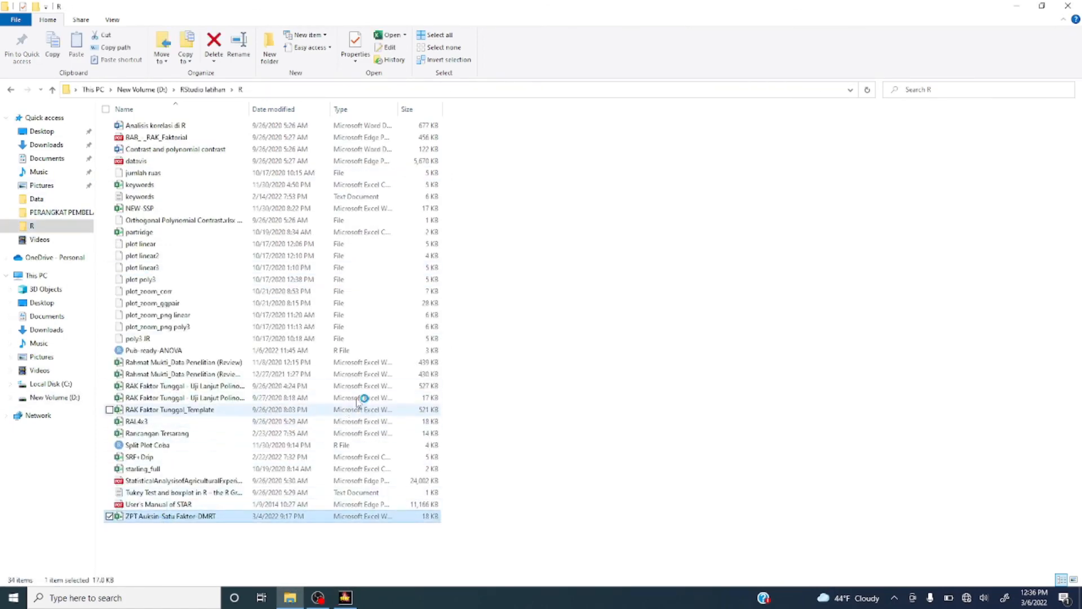
click(345, 598)
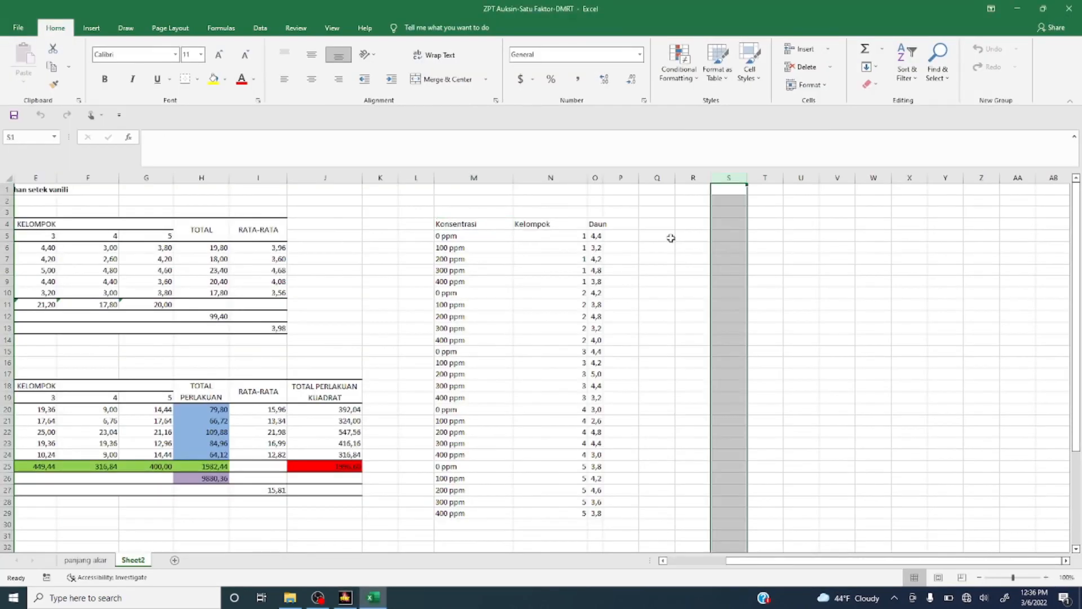
Resize the Excel window to about the left half of the screen, showing the Konsentrasi ZPT NAA summary table on Sheet2
scroll(669, 241, down, 5)
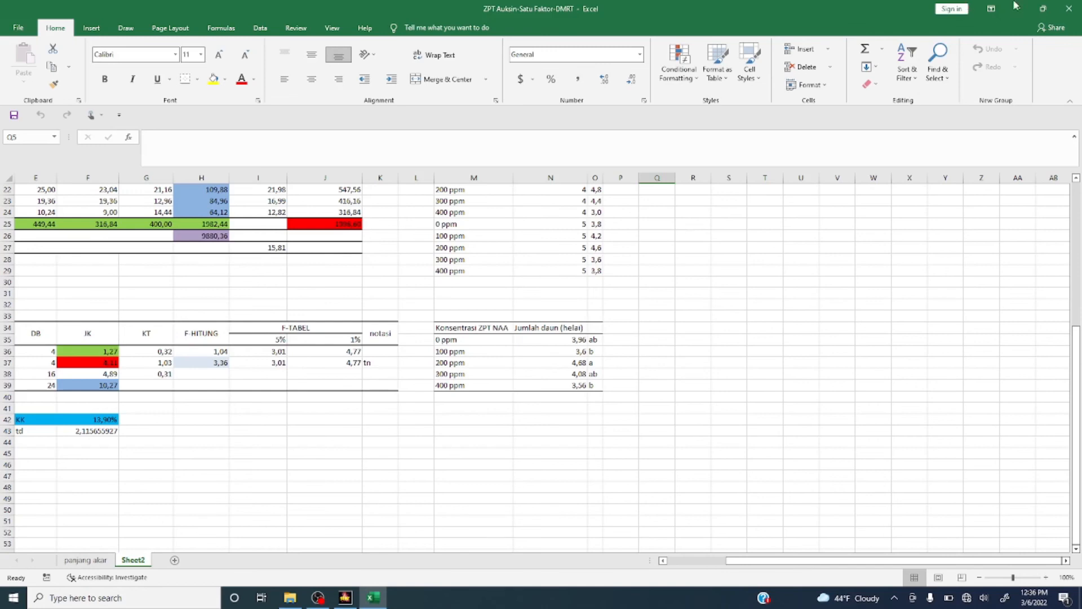
click(1043, 8)
drag(778, 8, 378, 15)
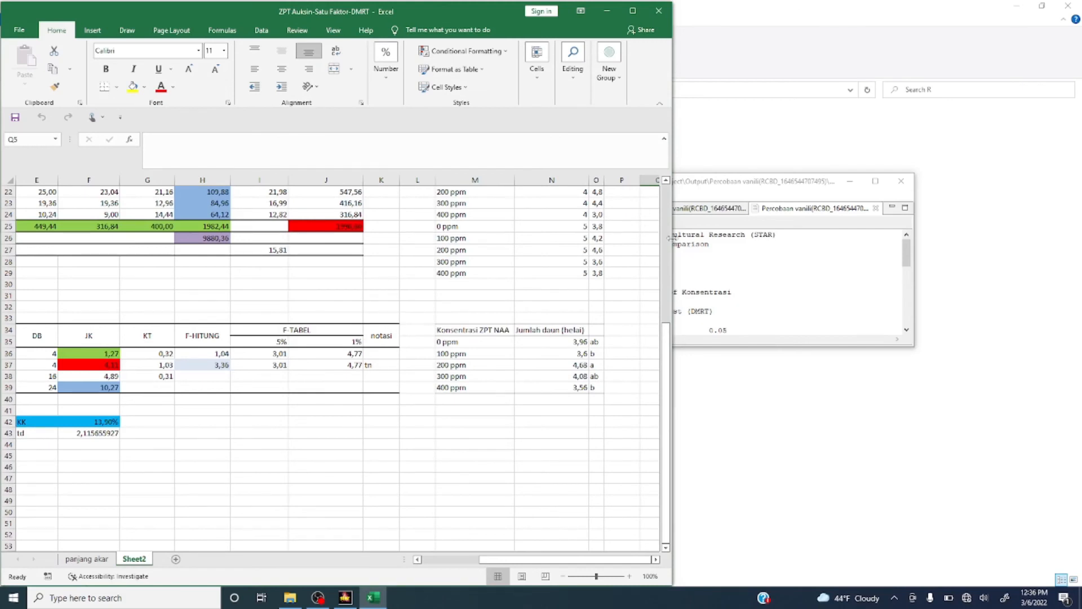
drag(658, 239, 497, 239)
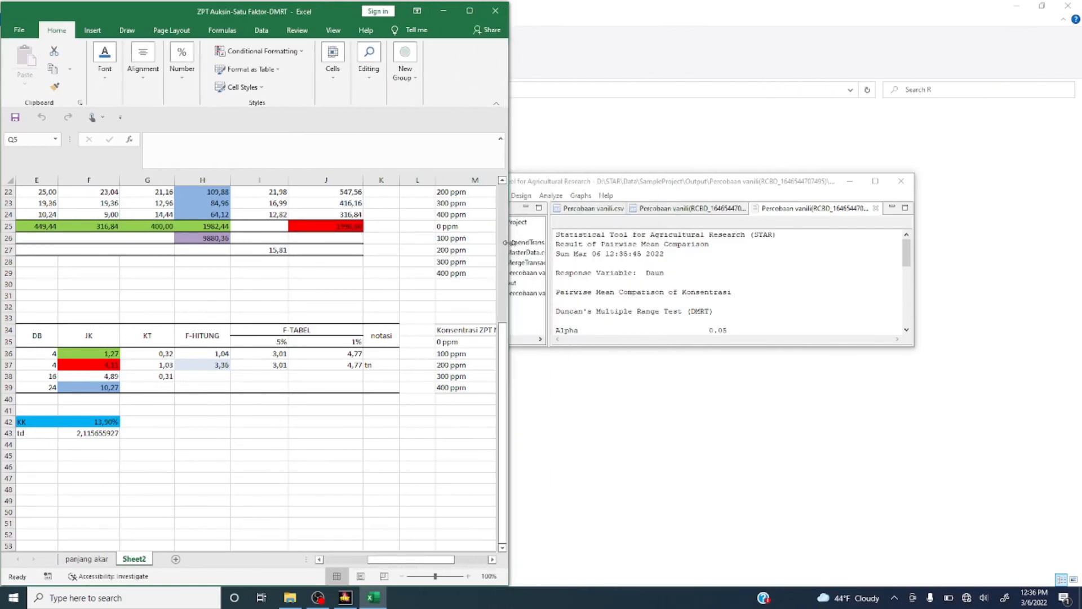
click(390, 511)
drag(413, 560, 445, 560)
Switch to STAR and enlarge its window to fill the space beside Excel, with the whole Duncan pairwise output showing
click(871, 210)
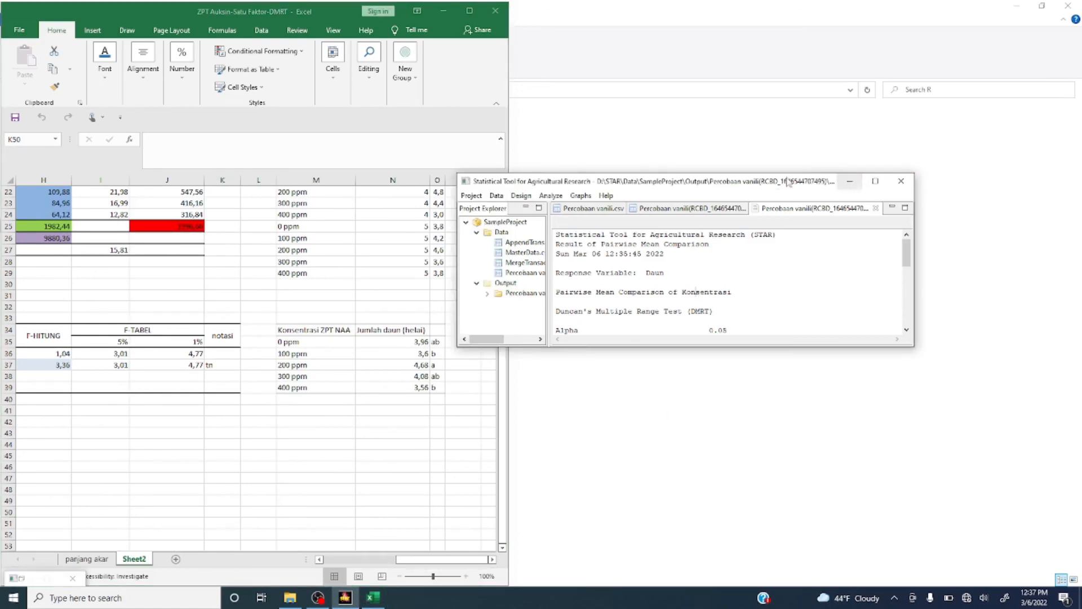
drag(692, 175, 703, 5)
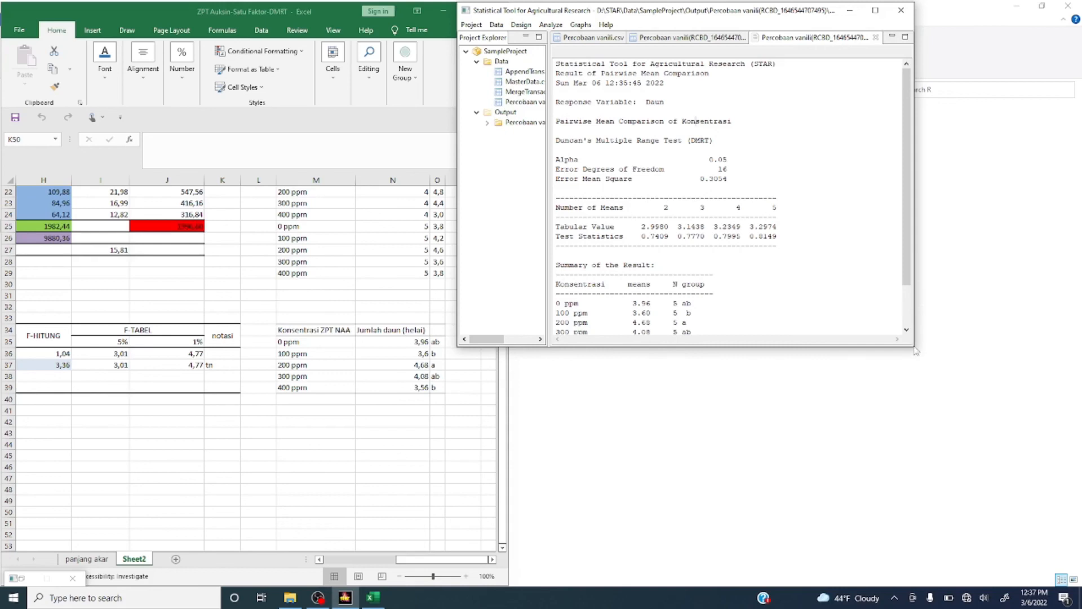
drag(914, 350, 1074, 579)
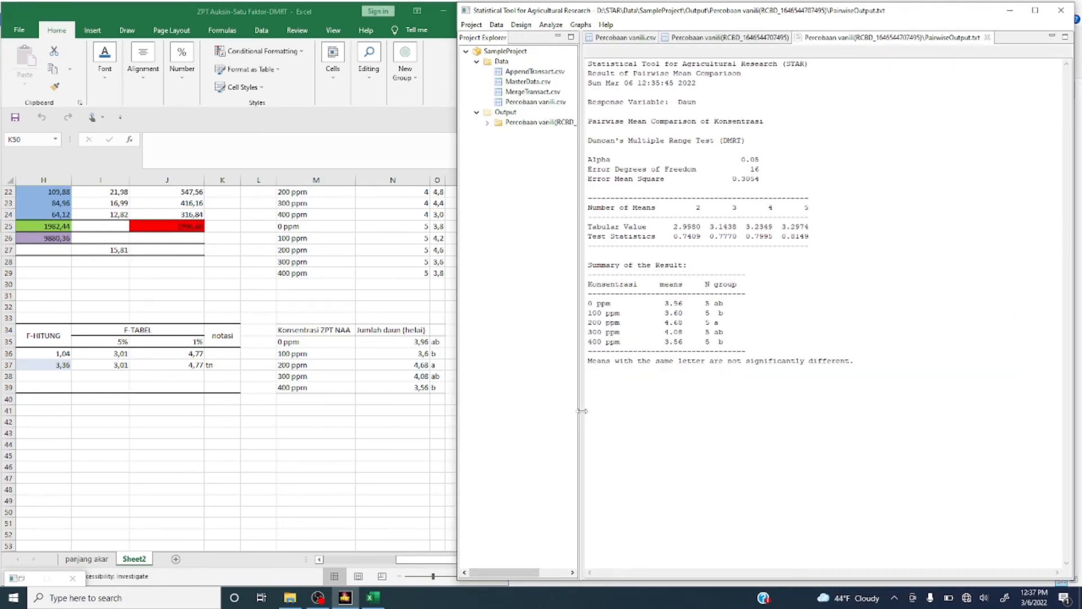
drag(458, 381, 511, 383)
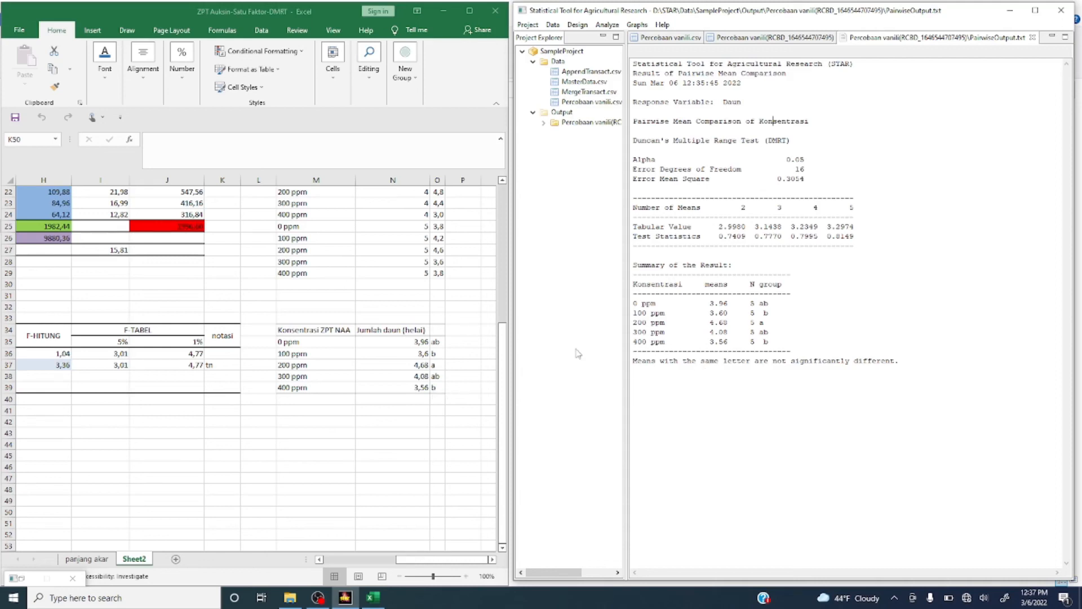
Compare the Konsentrasi ZPT NAA means and letters in the Excel table with the Duncan summary in the STAR output
click(288, 342)
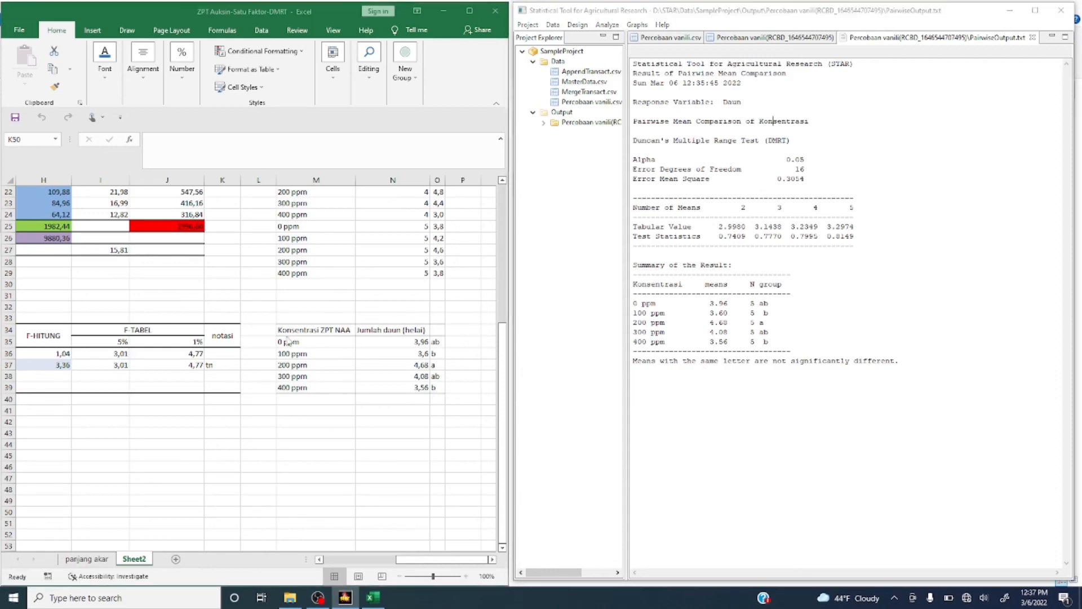
drag(286, 330, 430, 392)
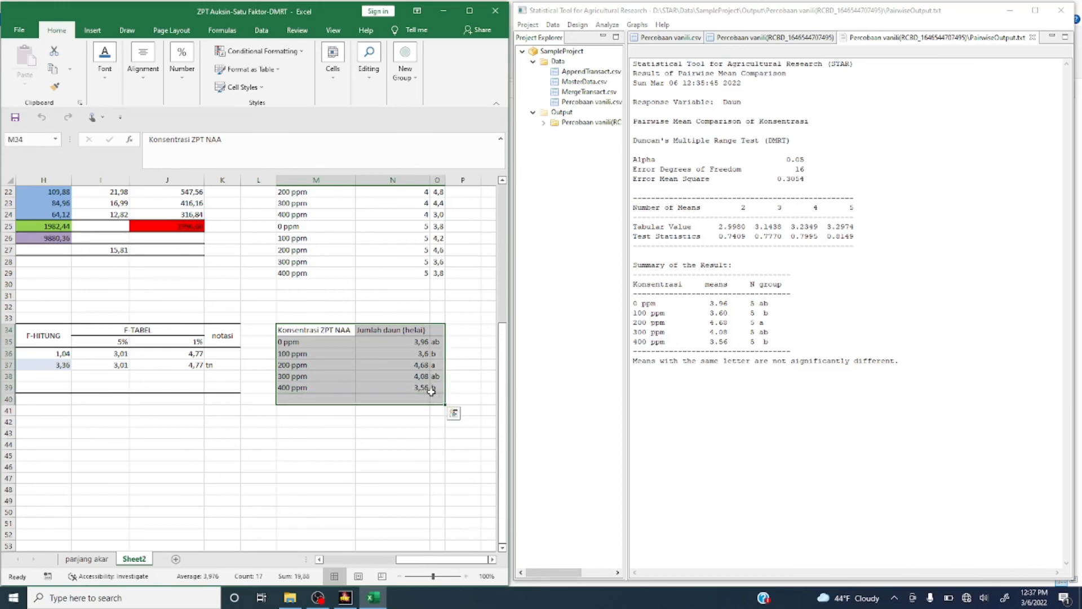
scroll(430, 390, down, 1)
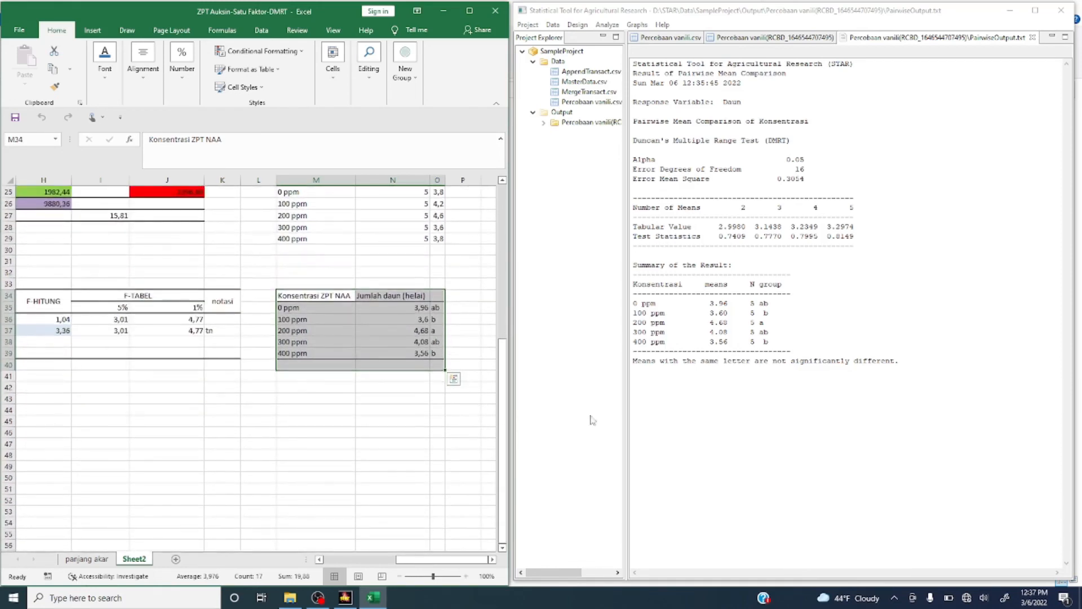
click(821, 377)
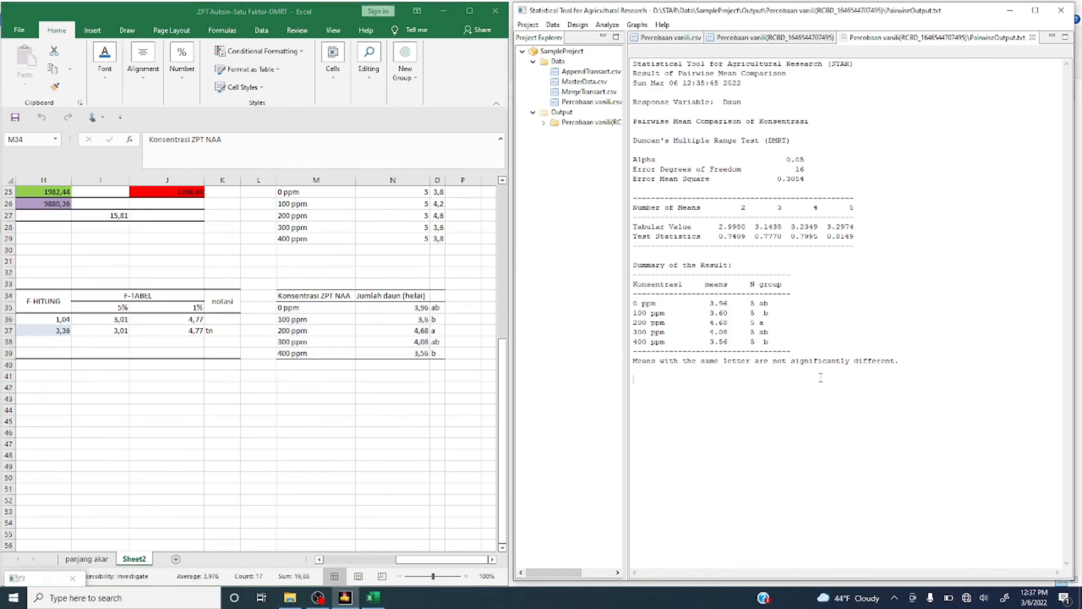